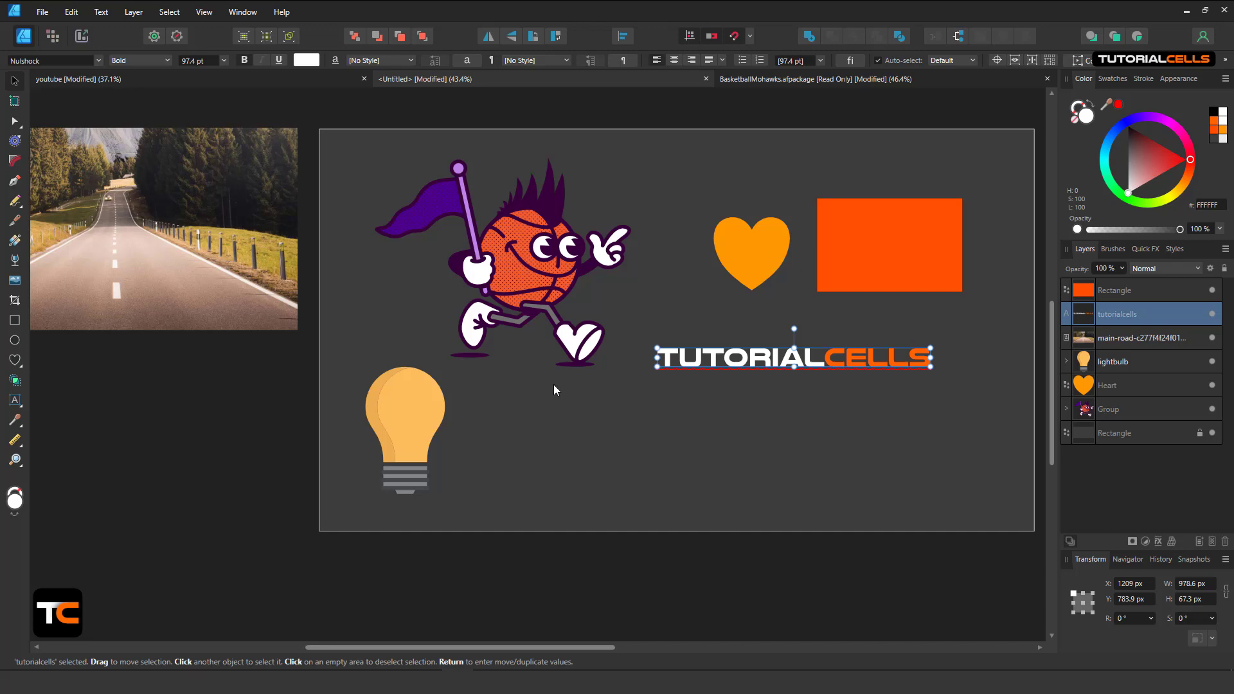
Select the orange rectangle and apply a Mesh warp group to it
scroll(327, 322, down, 2)
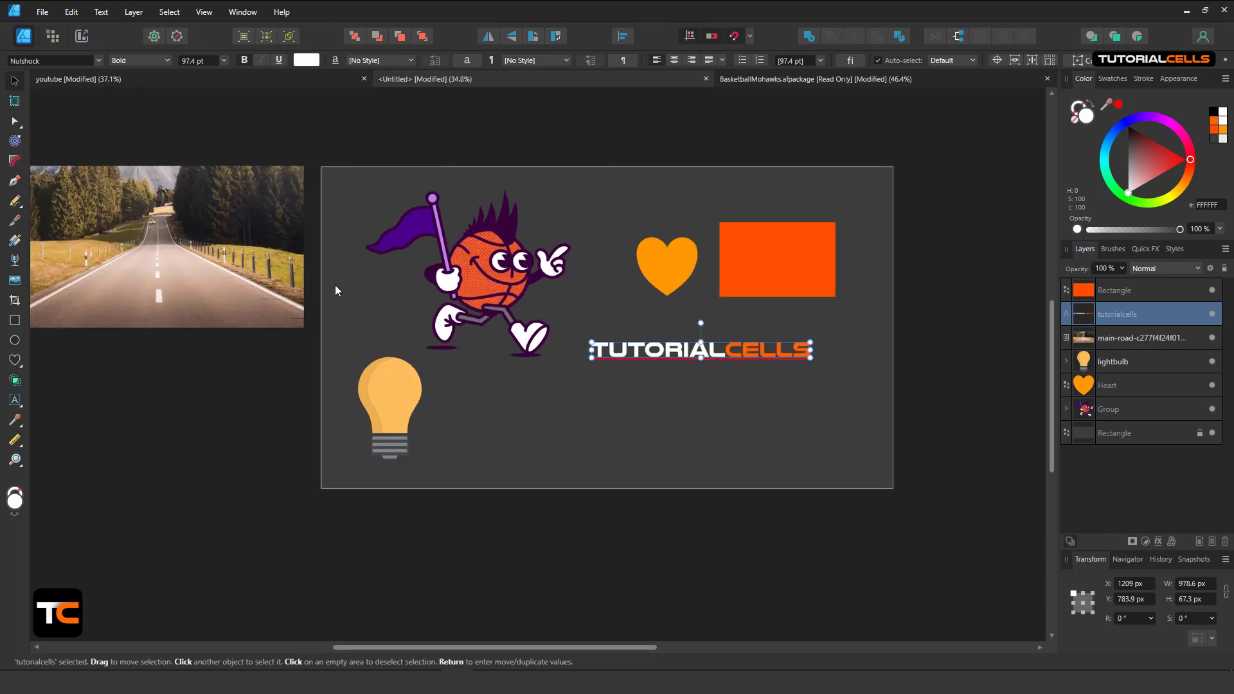
scroll(691, 283, up, 2)
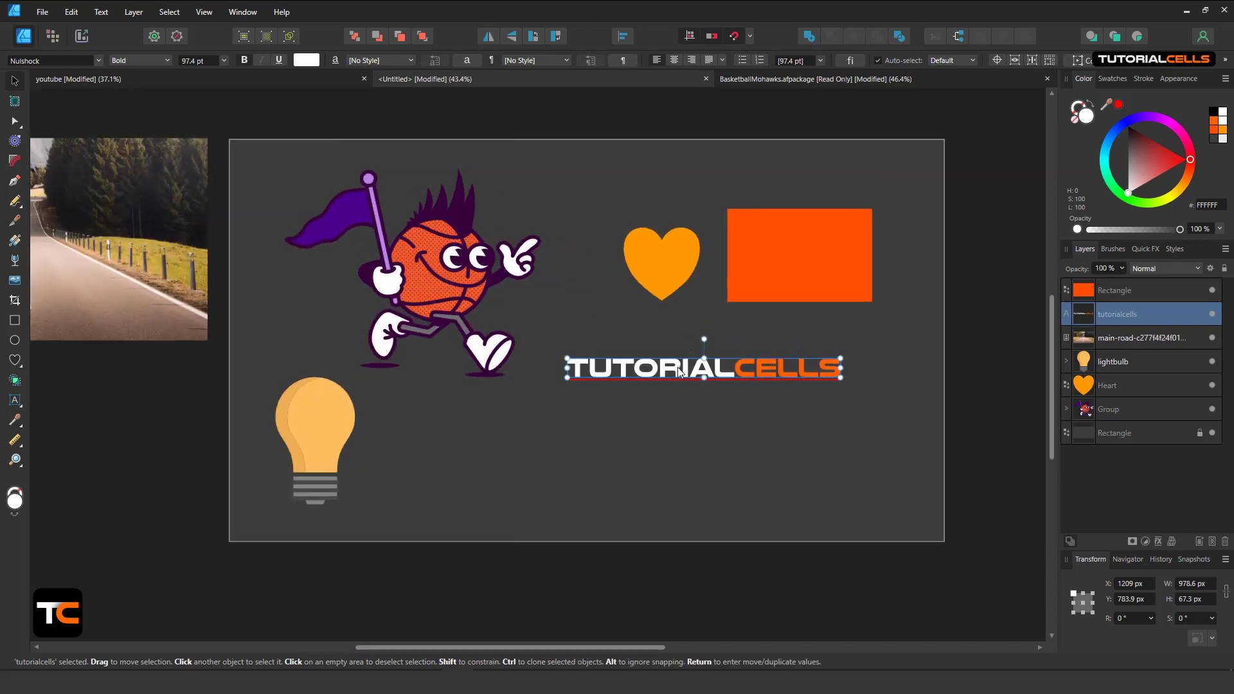
scroll(483, 282, up, 4)
scroll(591, 303, right, 5)
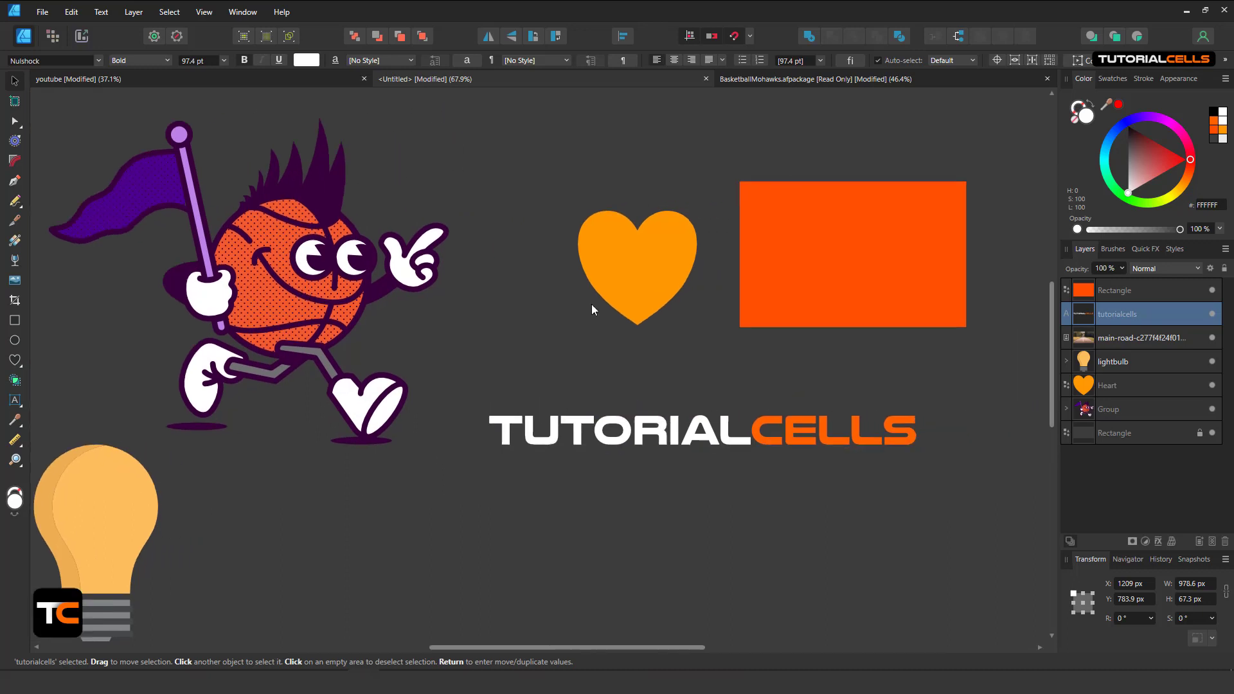
click(629, 254)
scroll(661, 239, up, 4)
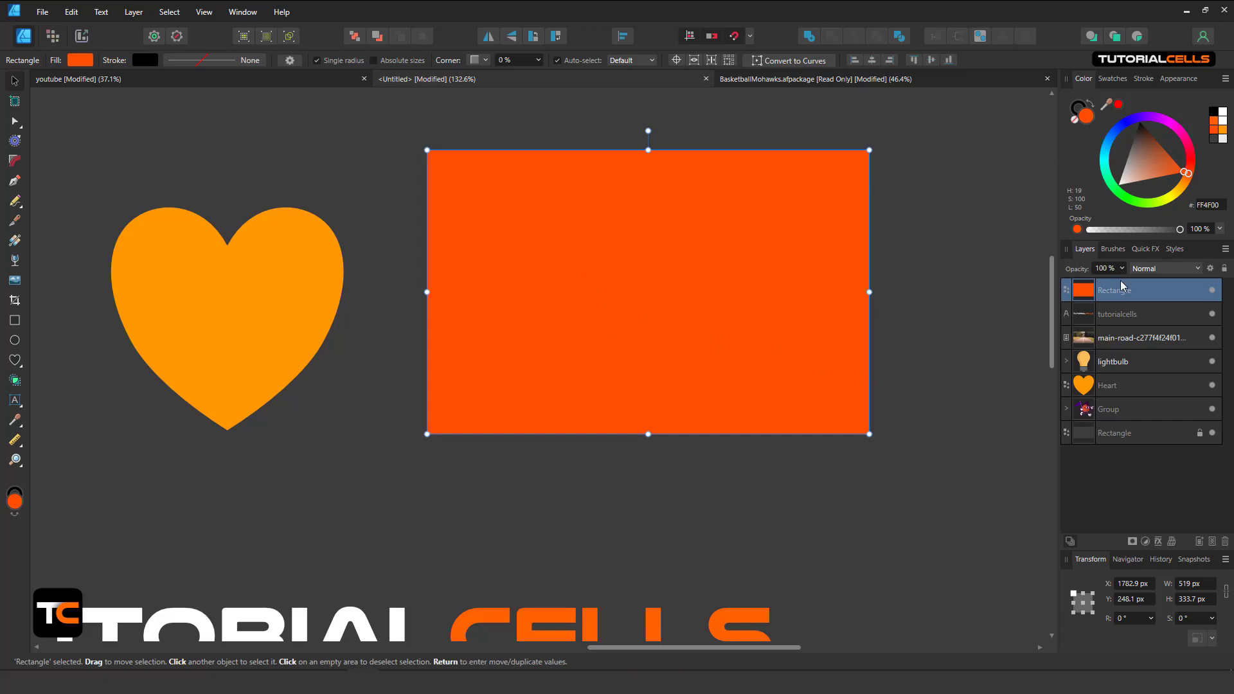
click(1171, 541)
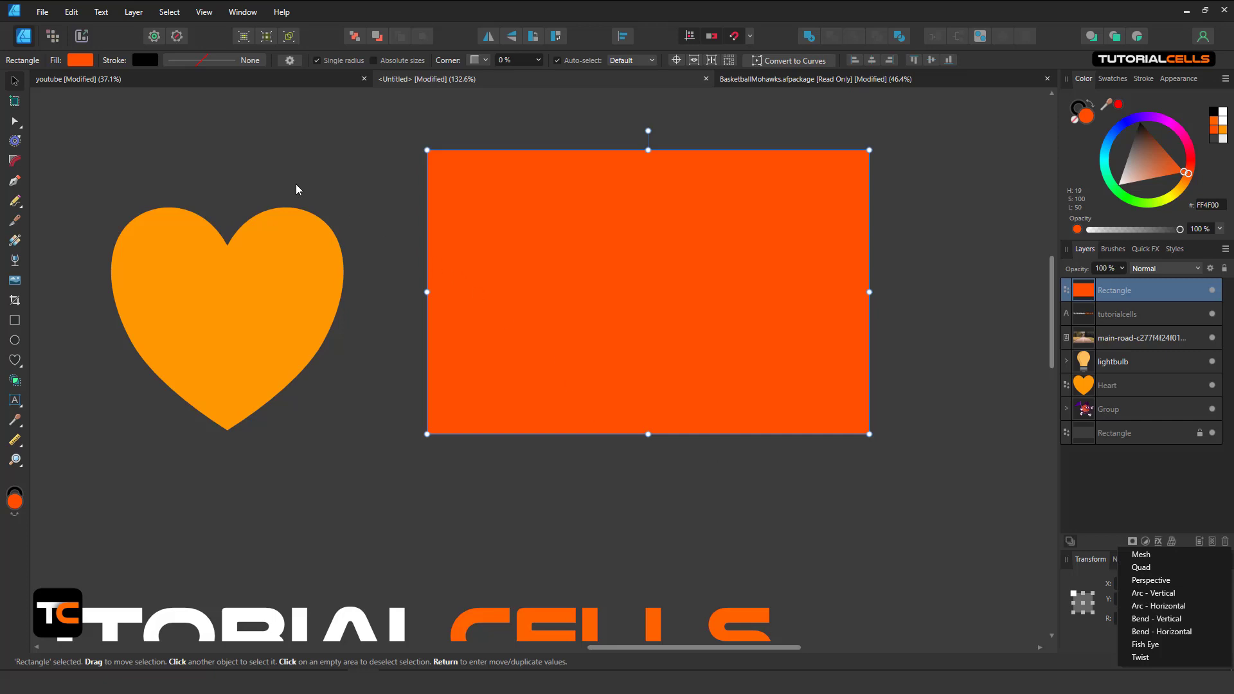
click(134, 11)
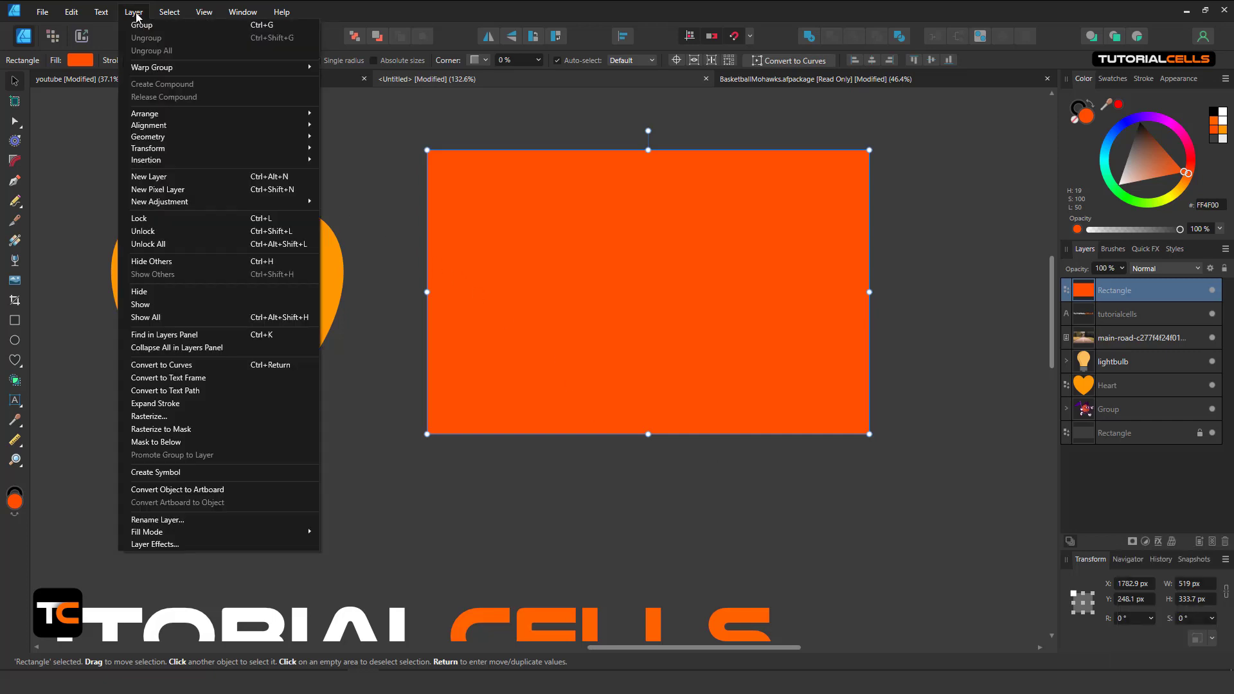
mouse_move(141, 68)
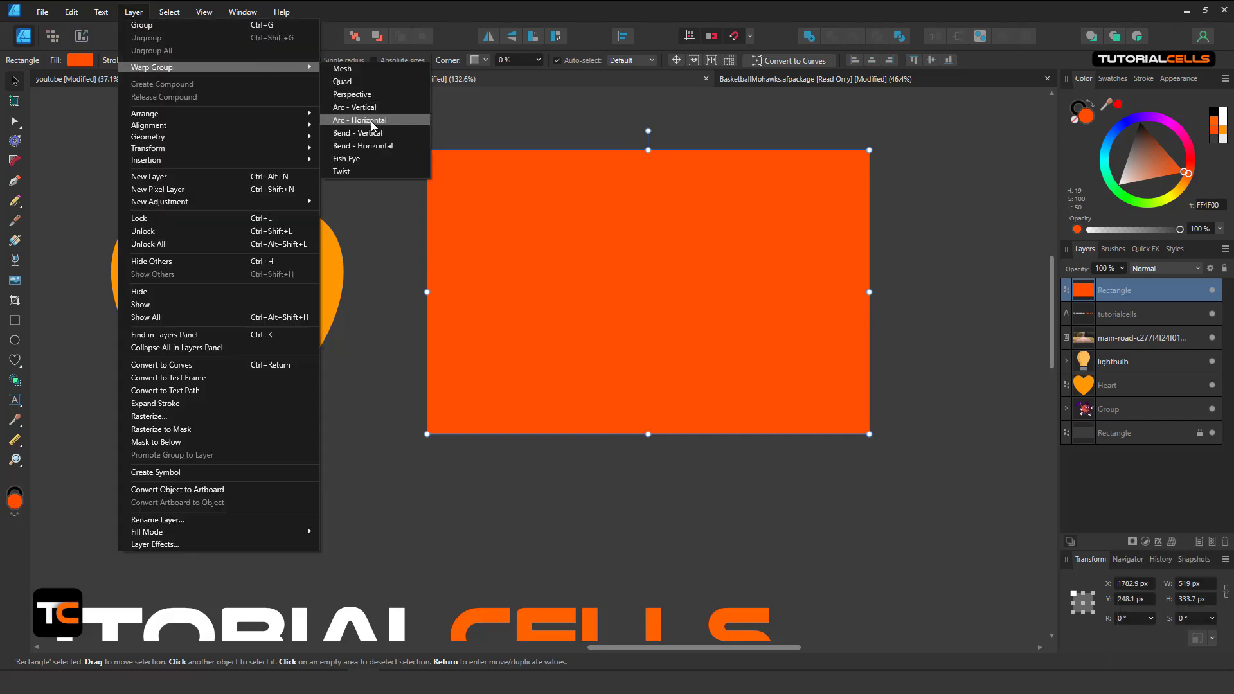
click(620, 306)
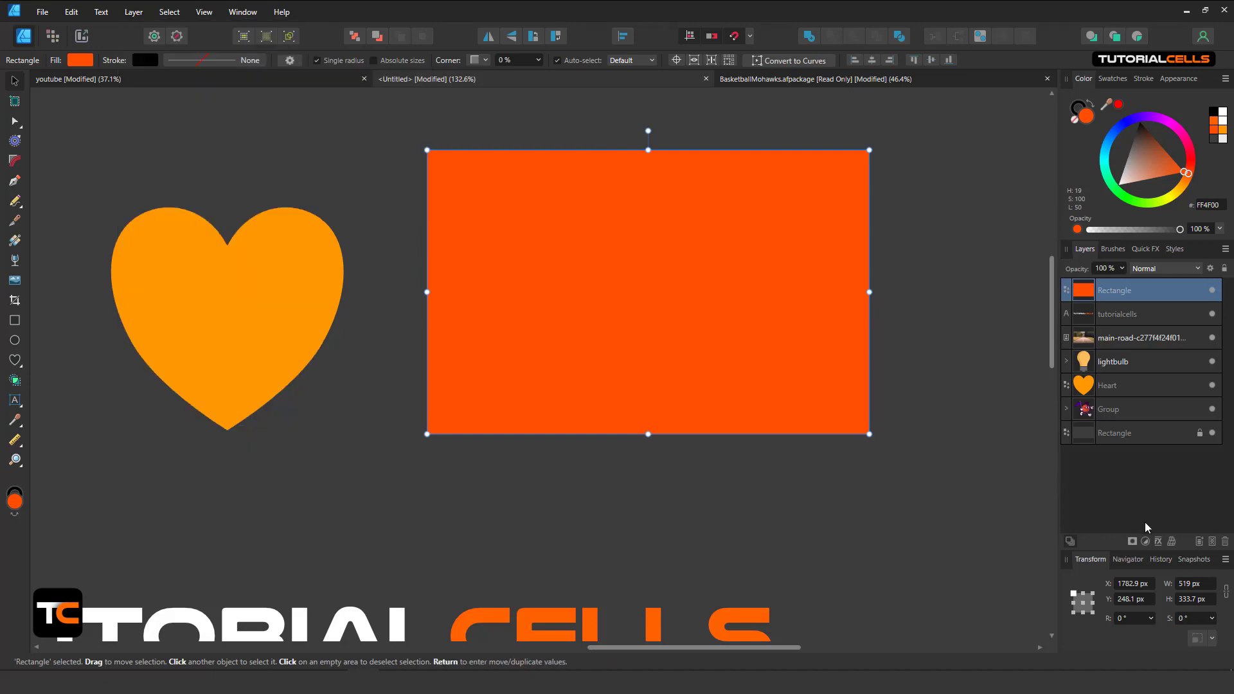
click(1171, 542)
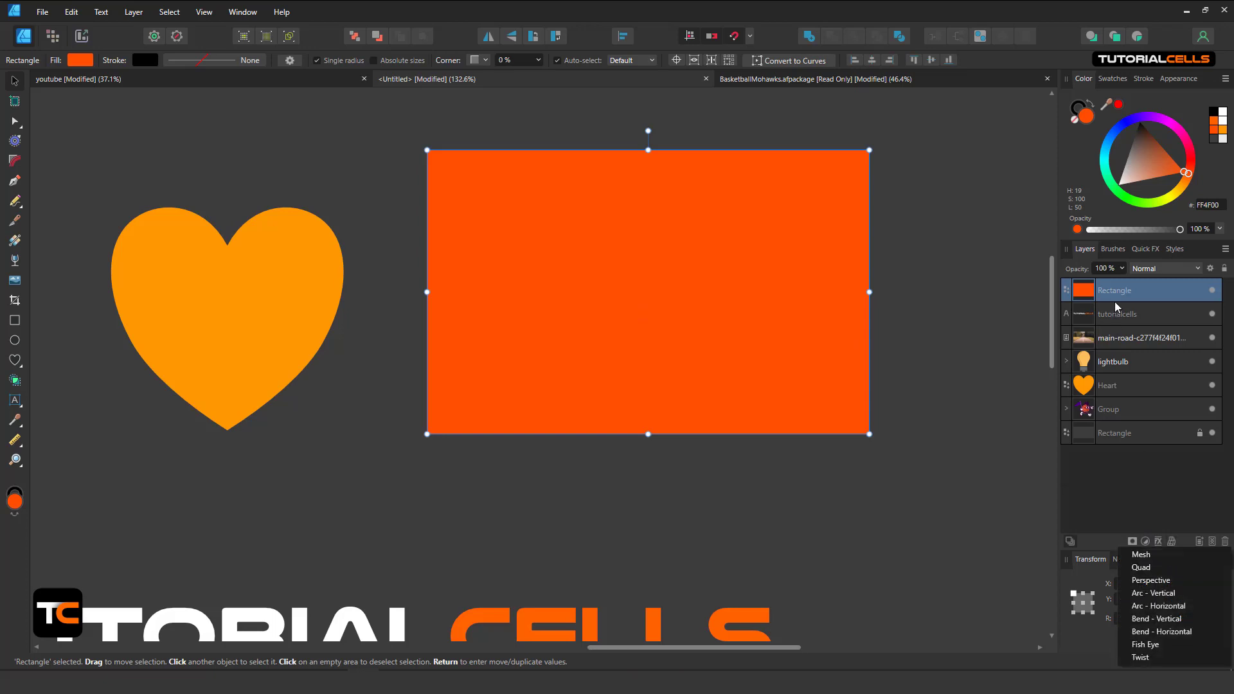
click(1141, 553)
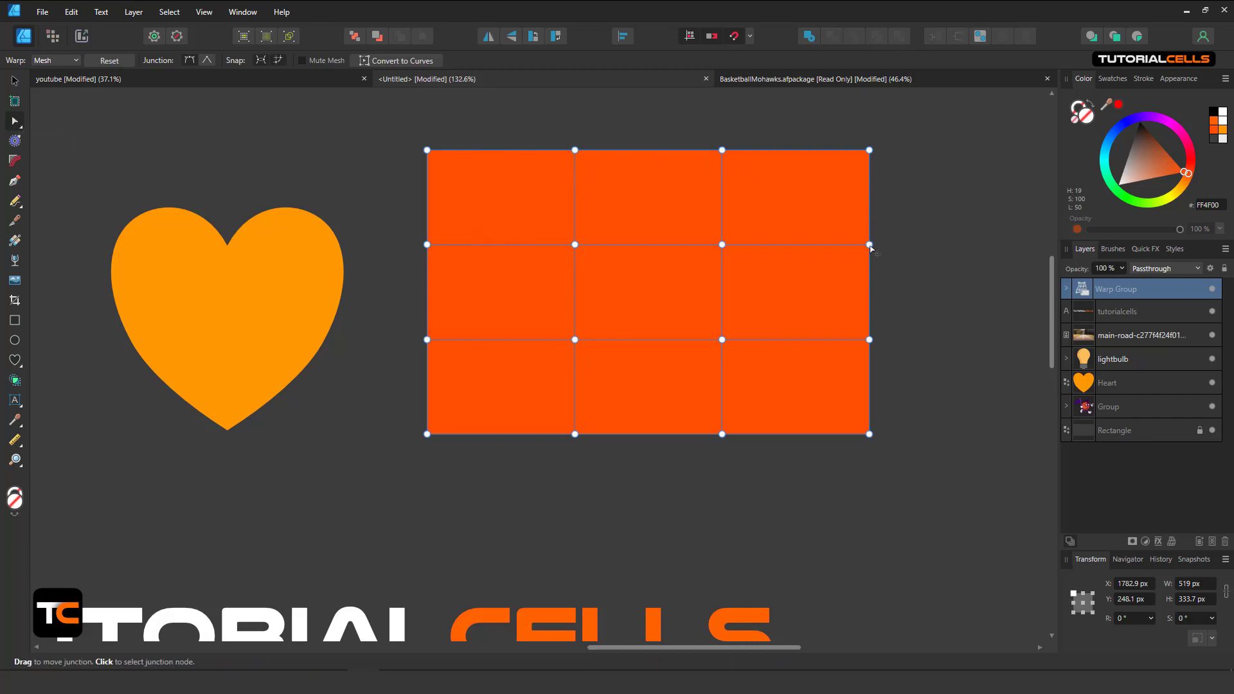
Distort the rectangle's mesh by bending the upper inner grid line near the right edge and raising the top edge's right inner junction
drag(872, 247, 823, 249)
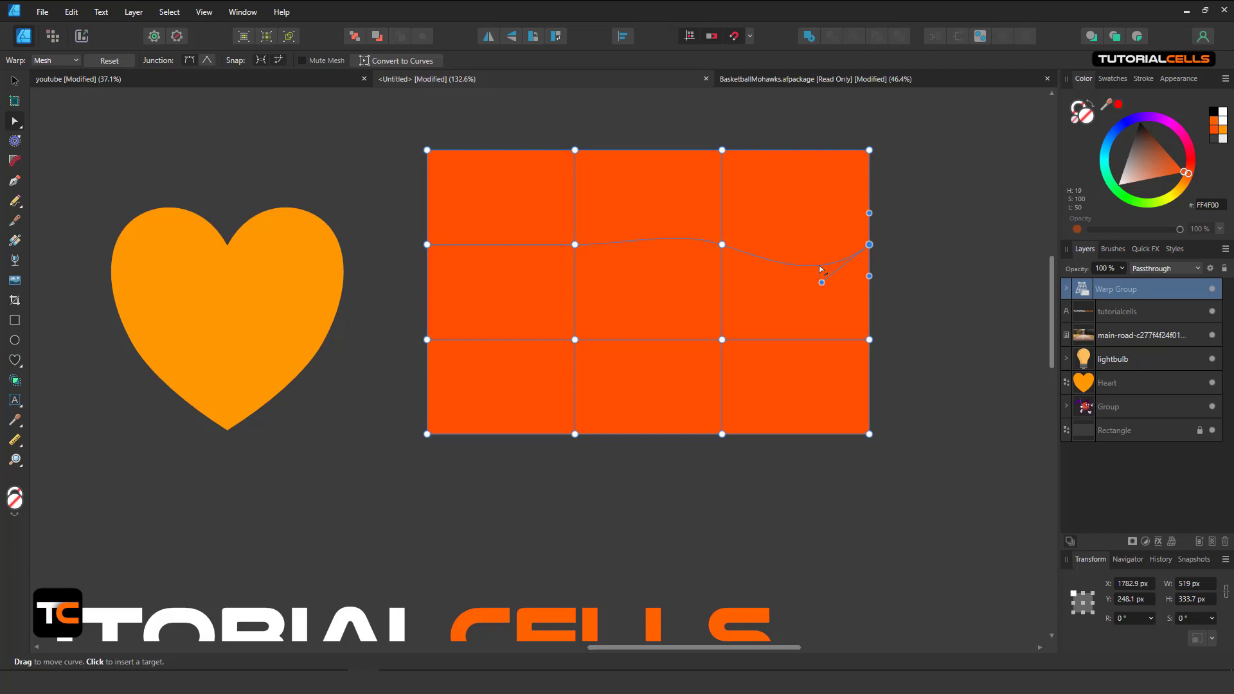
scroll(131, 283, down, 3)
drag(130, 283, 382, 280)
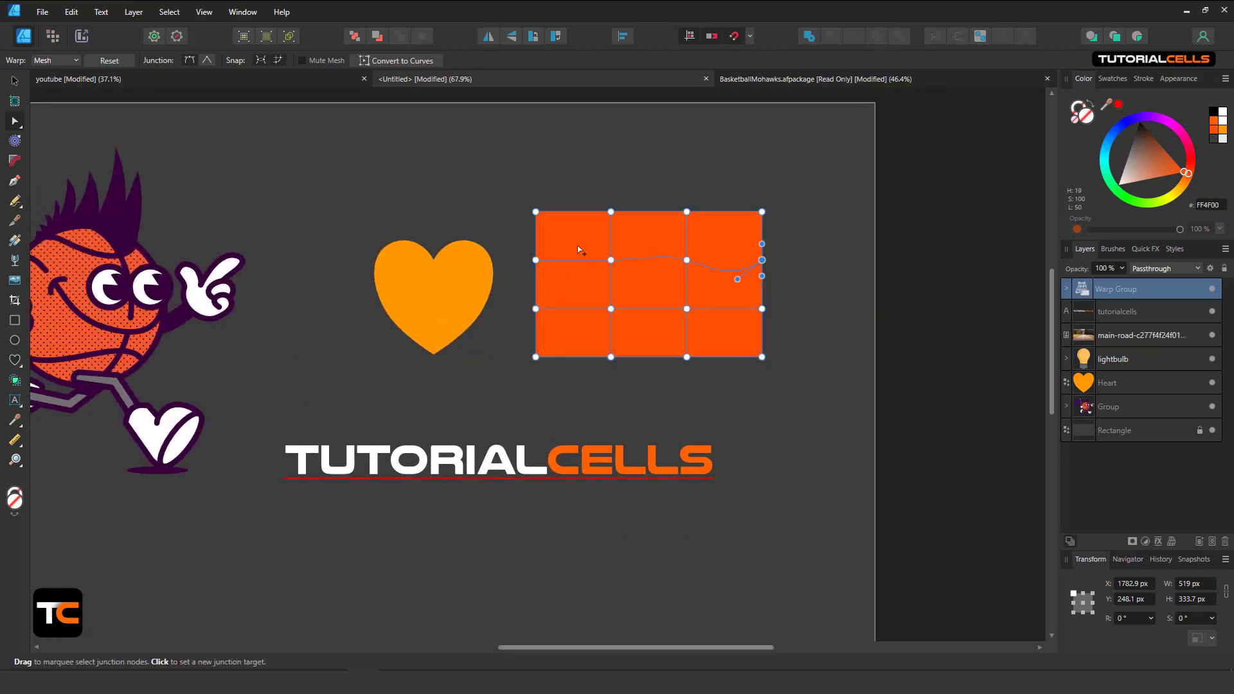
scroll(577, 246, up, 2)
drag(733, 284, 669, 278)
scroll(668, 279, up, 1)
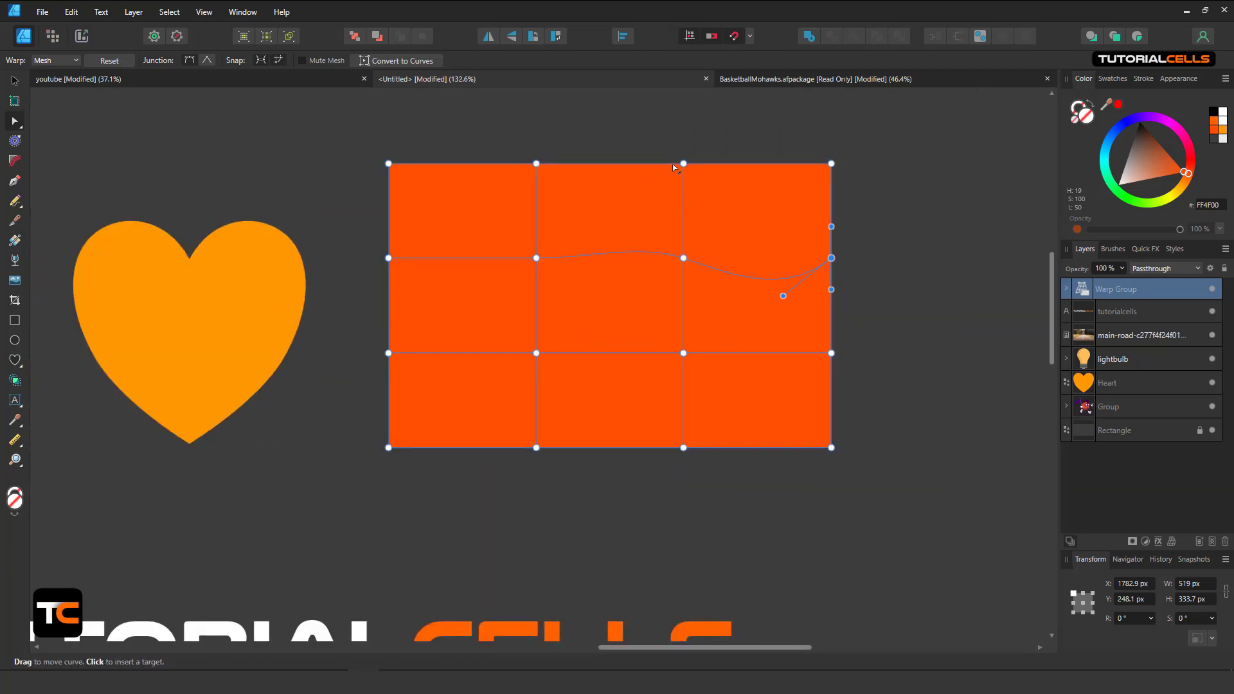
drag(672, 166, 631, 119)
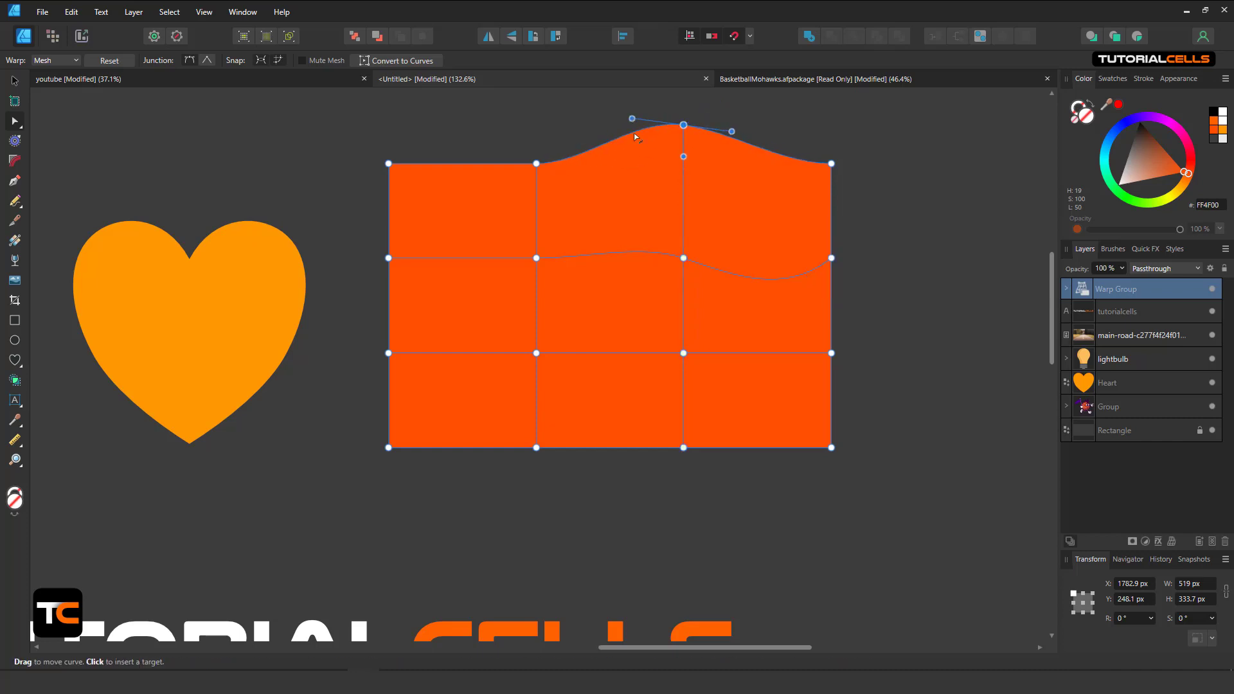
Switch the warp type to Quad, Twist and back to Mesh, and reset the mesh to an even grid
click(47, 63)
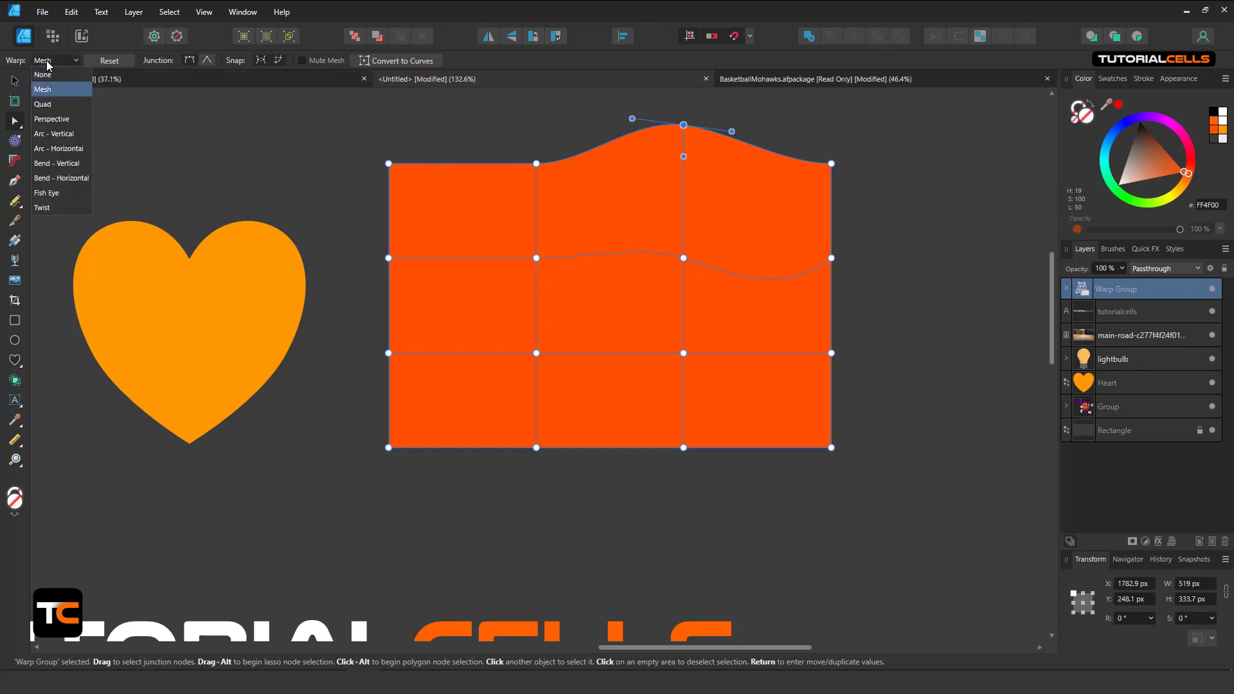
click(61, 106)
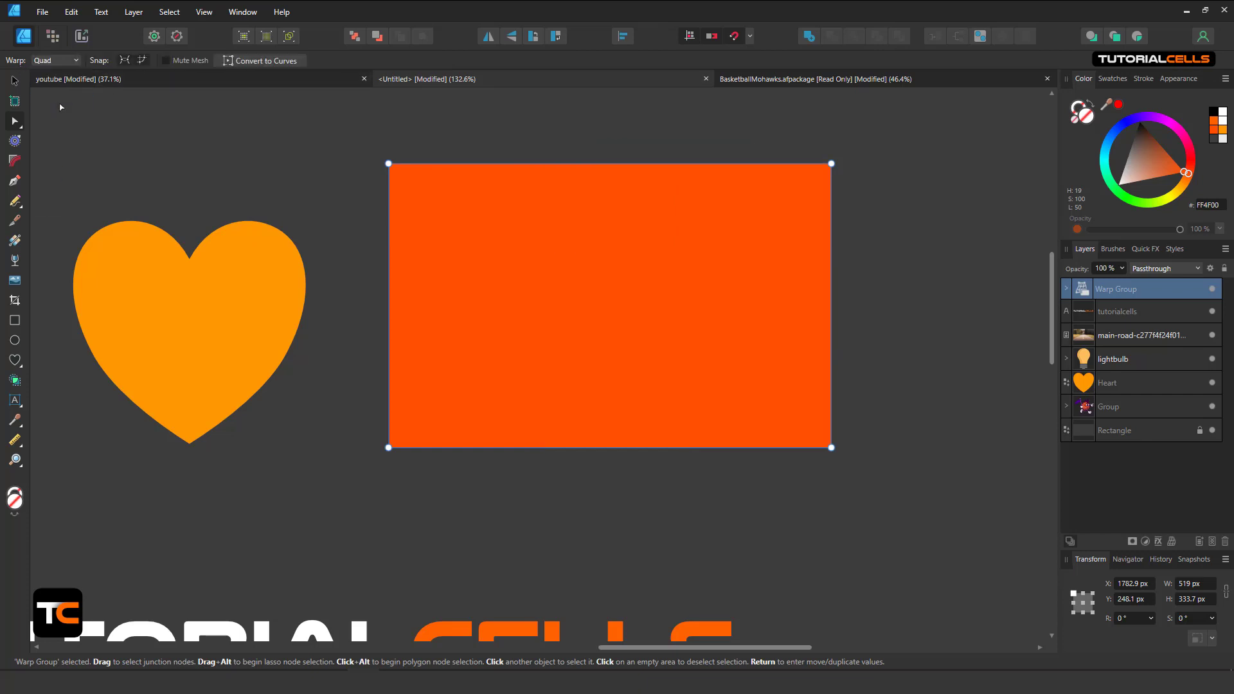
click(69, 59)
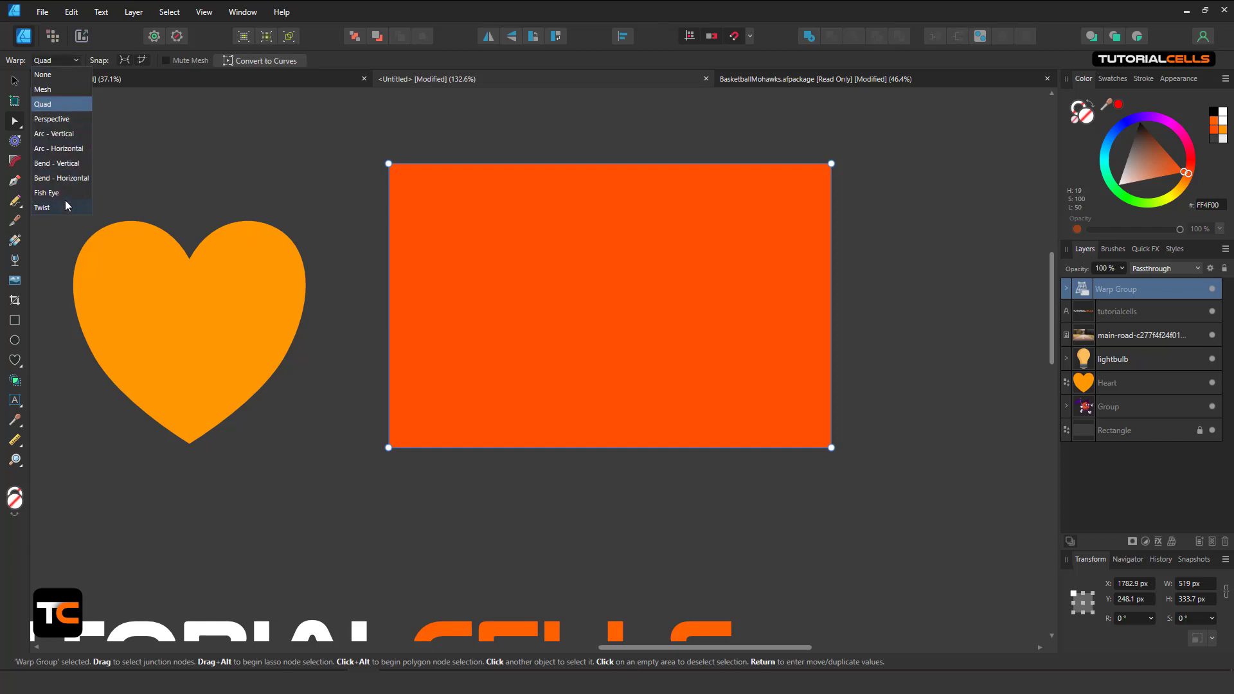
click(64, 206)
click(72, 56)
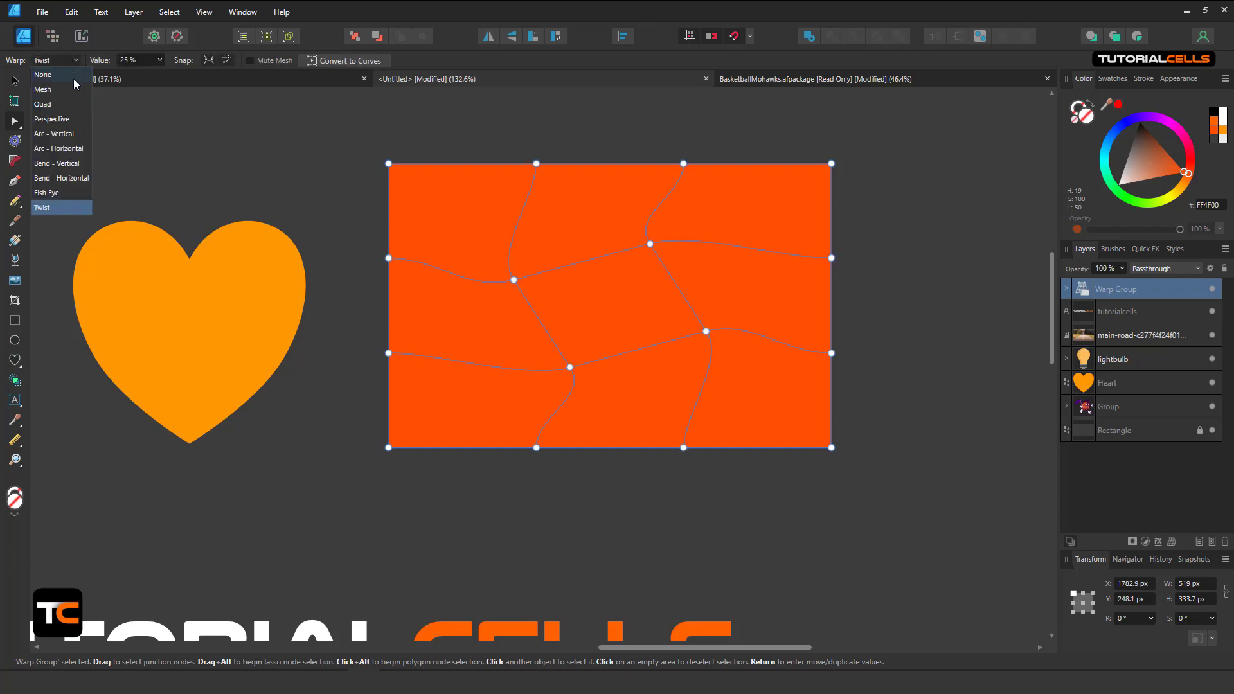
click(54, 88)
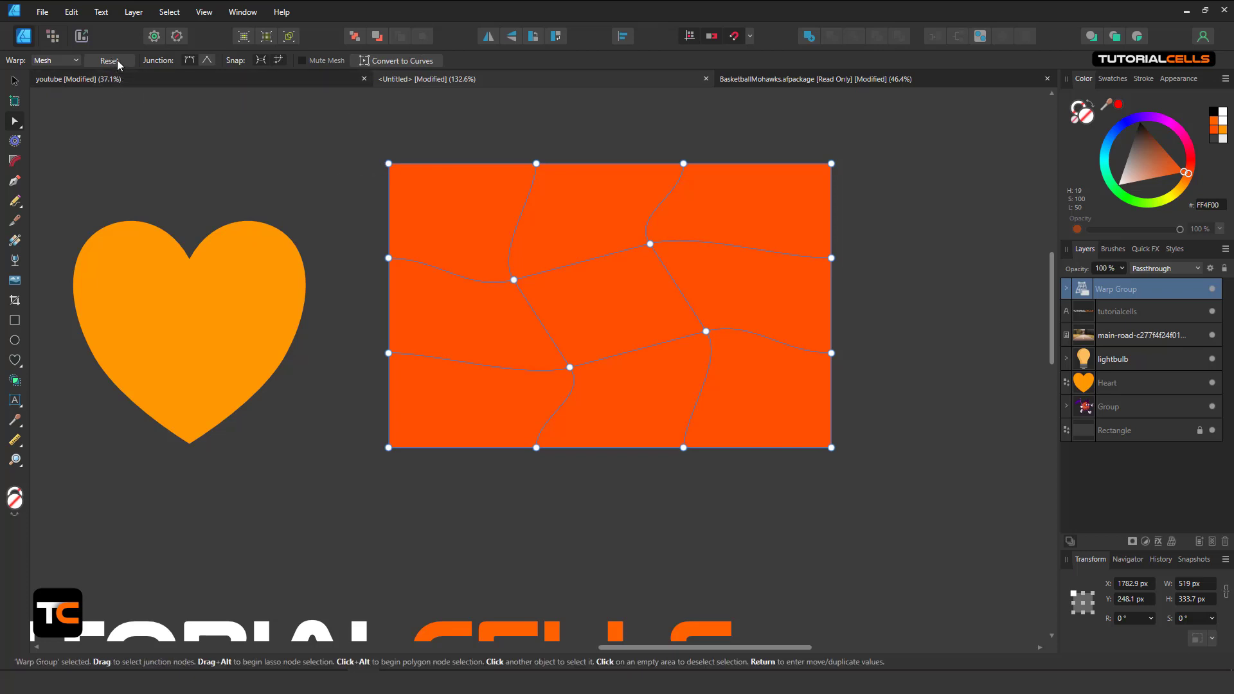
click(117, 61)
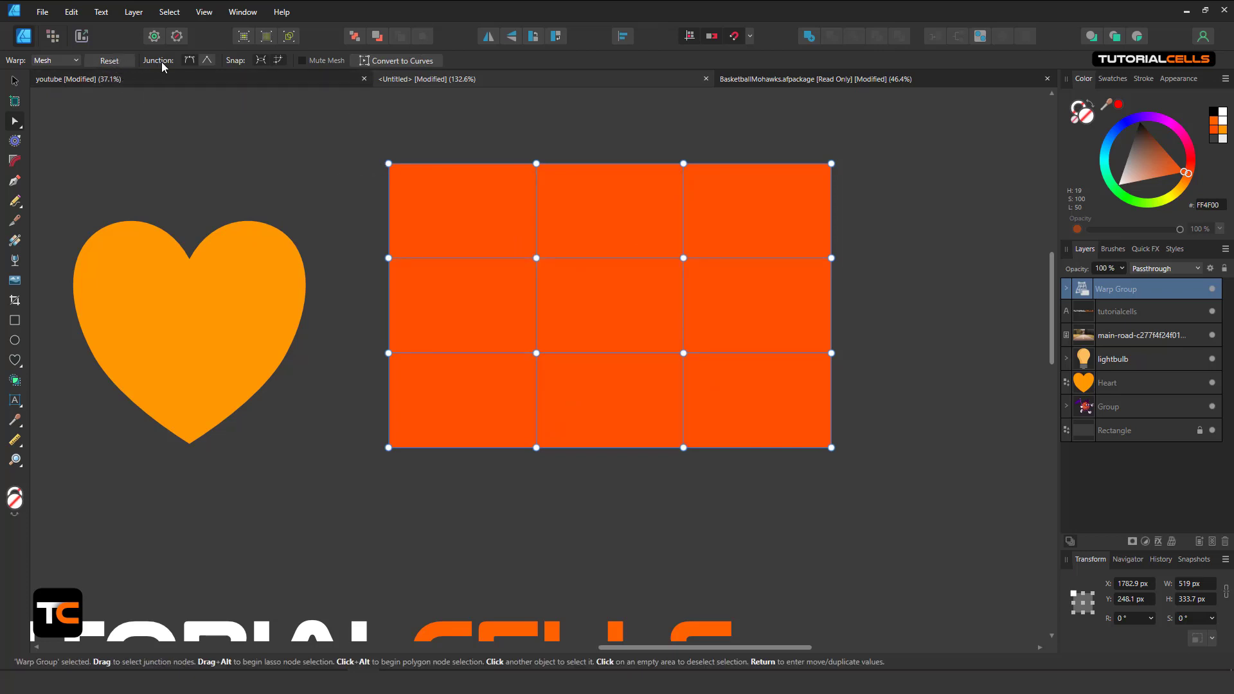
Pull one mesh junction outward on each side of the rectangle and bend the top junction's left curve handle down into a cusp
drag(535, 163, 536, 111)
drag(537, 163, 541, 218)
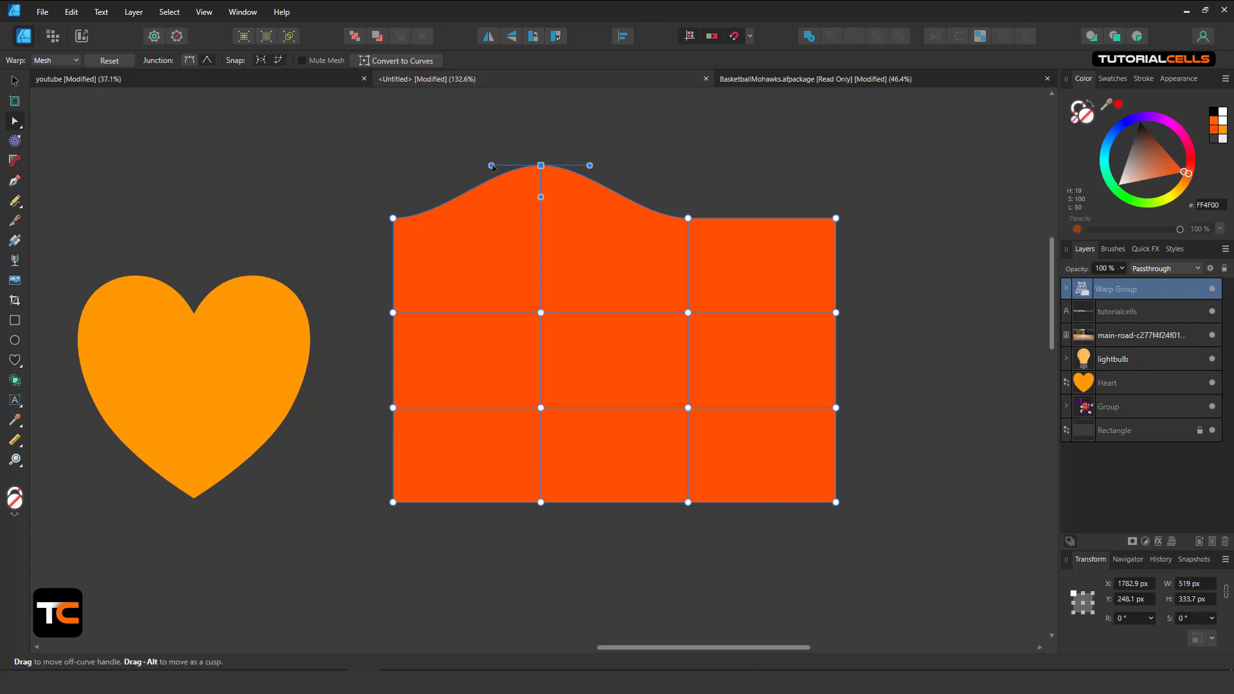
drag(491, 165, 503, 243)
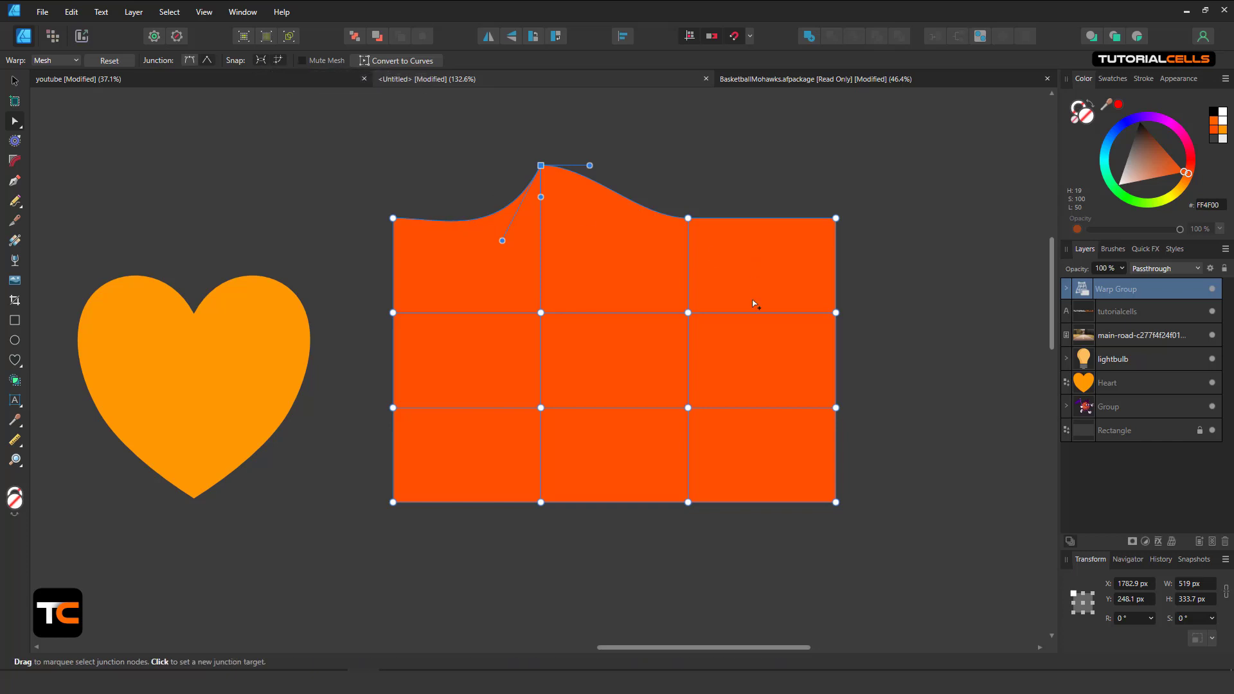
drag(835, 313, 895, 315)
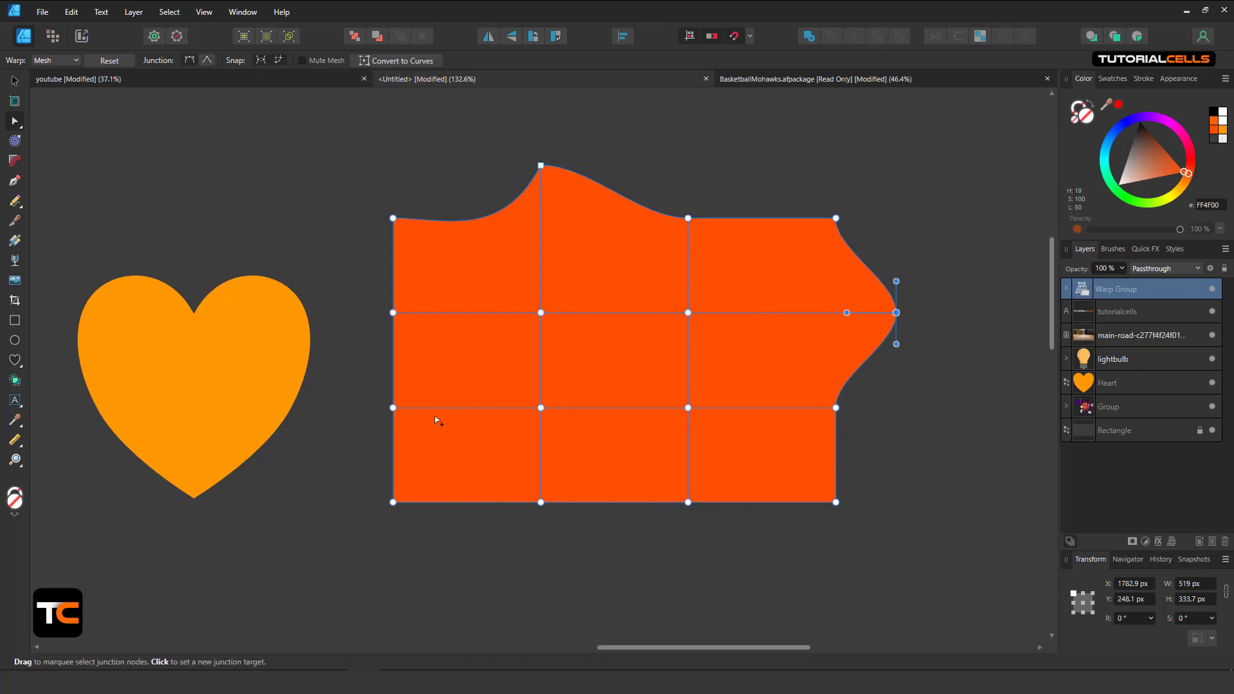
drag(392, 407, 331, 419)
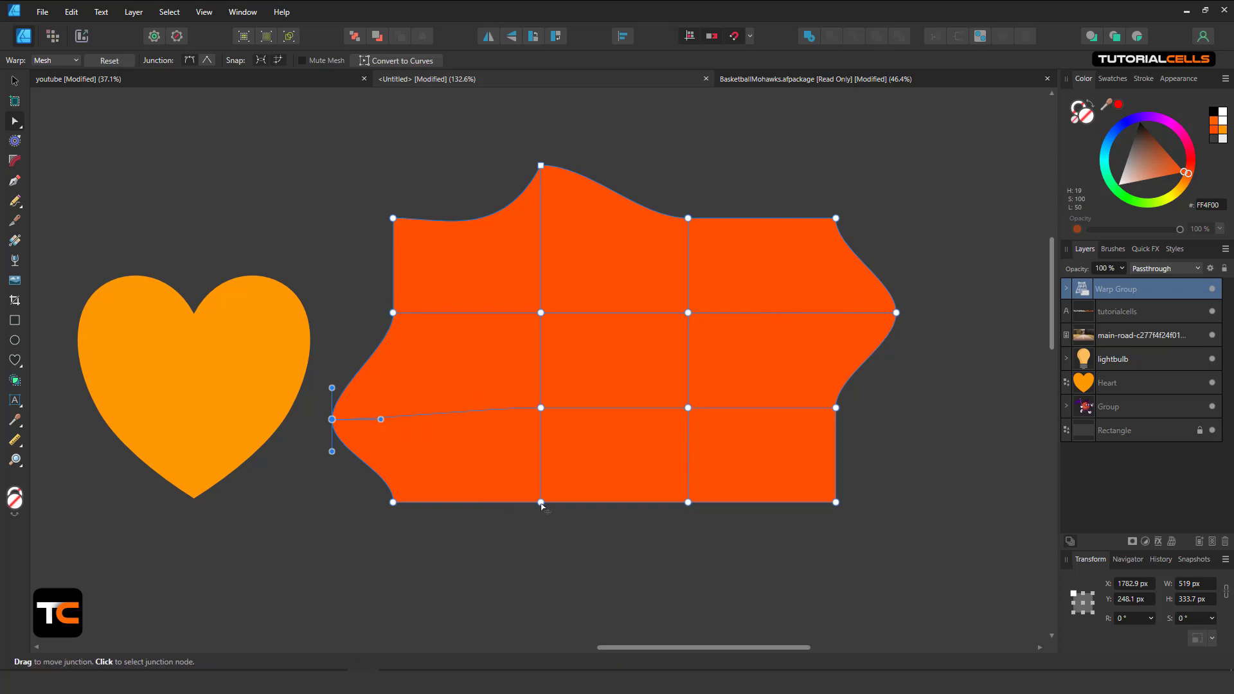
drag(541, 502, 550, 582)
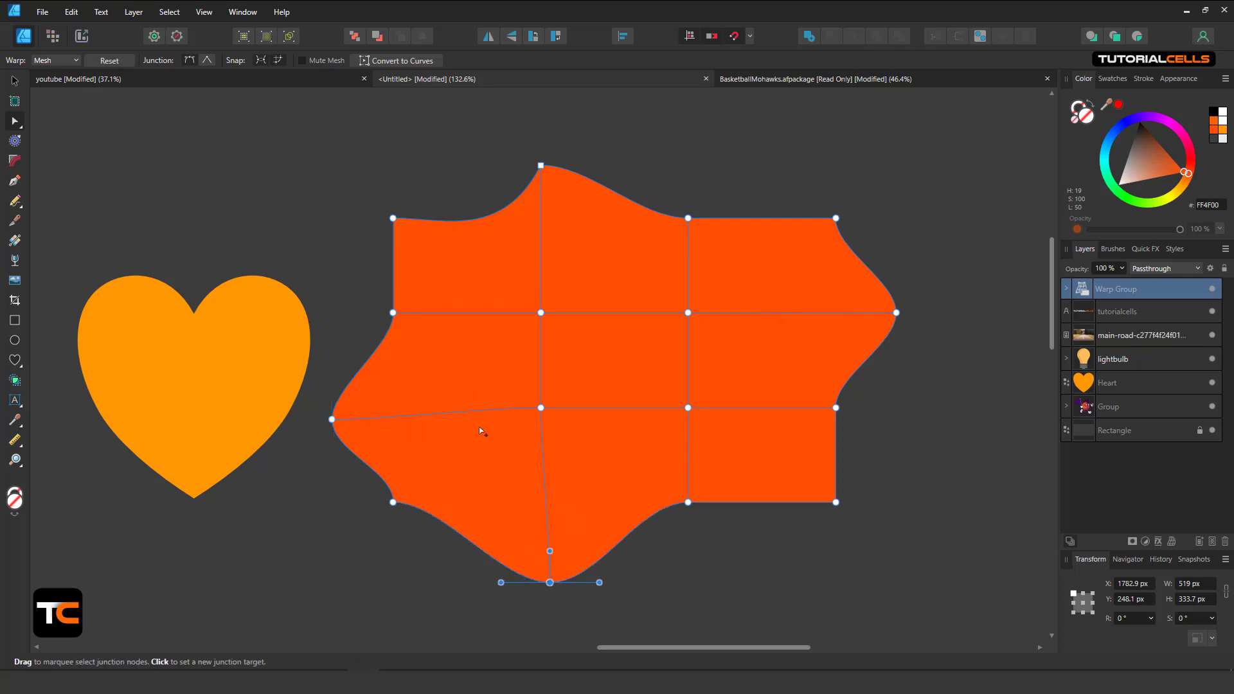
Temporarily mute the mesh to preview the undistorted rectangle, and try converting the warp group to curves, undoing the conversion
click(326, 62)
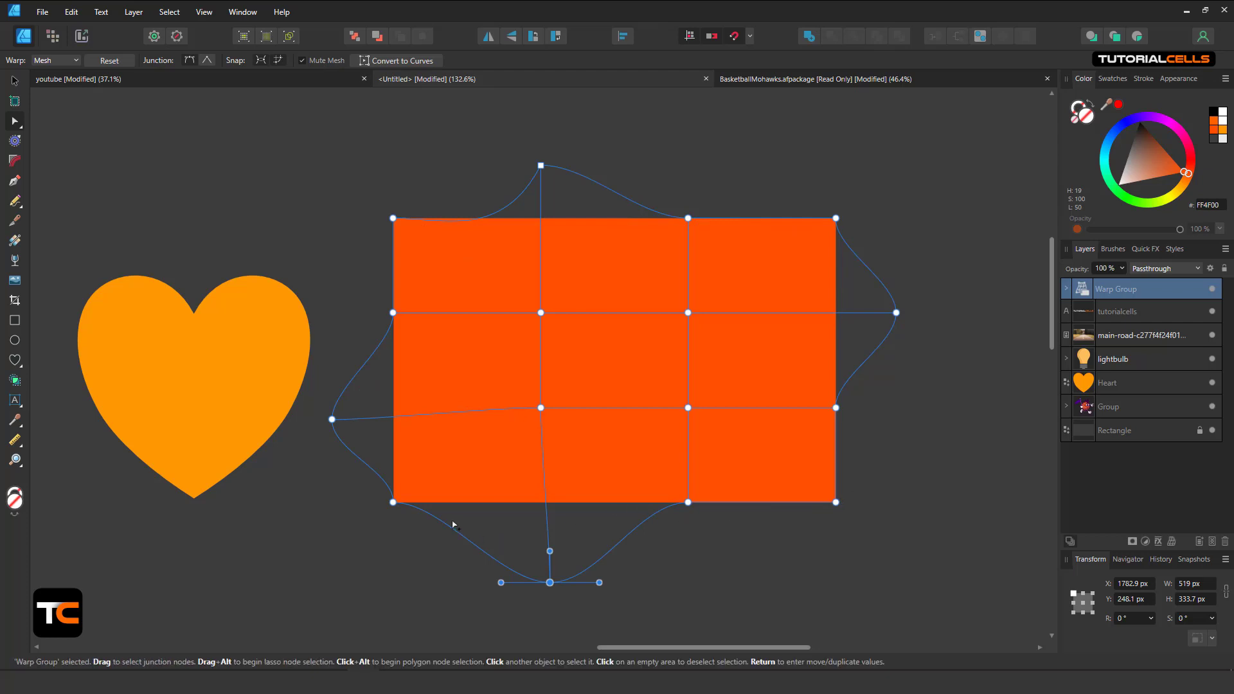
click(322, 62)
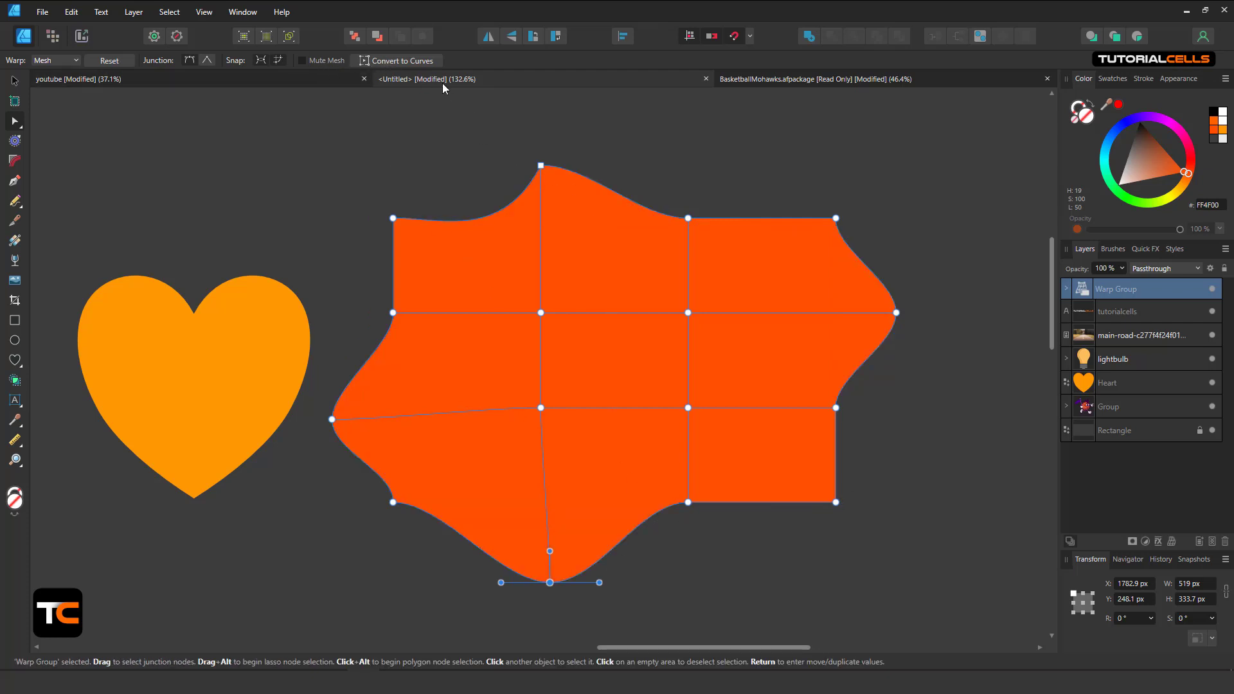
click(430, 60)
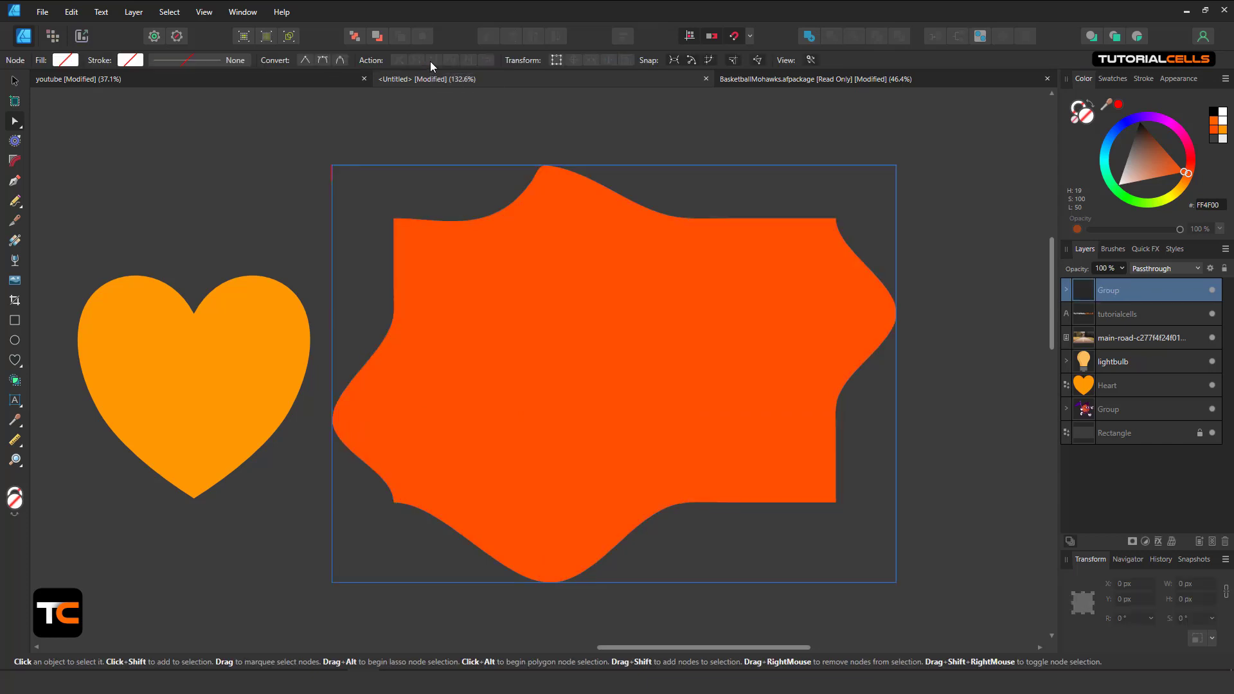
key(ctrl+z)
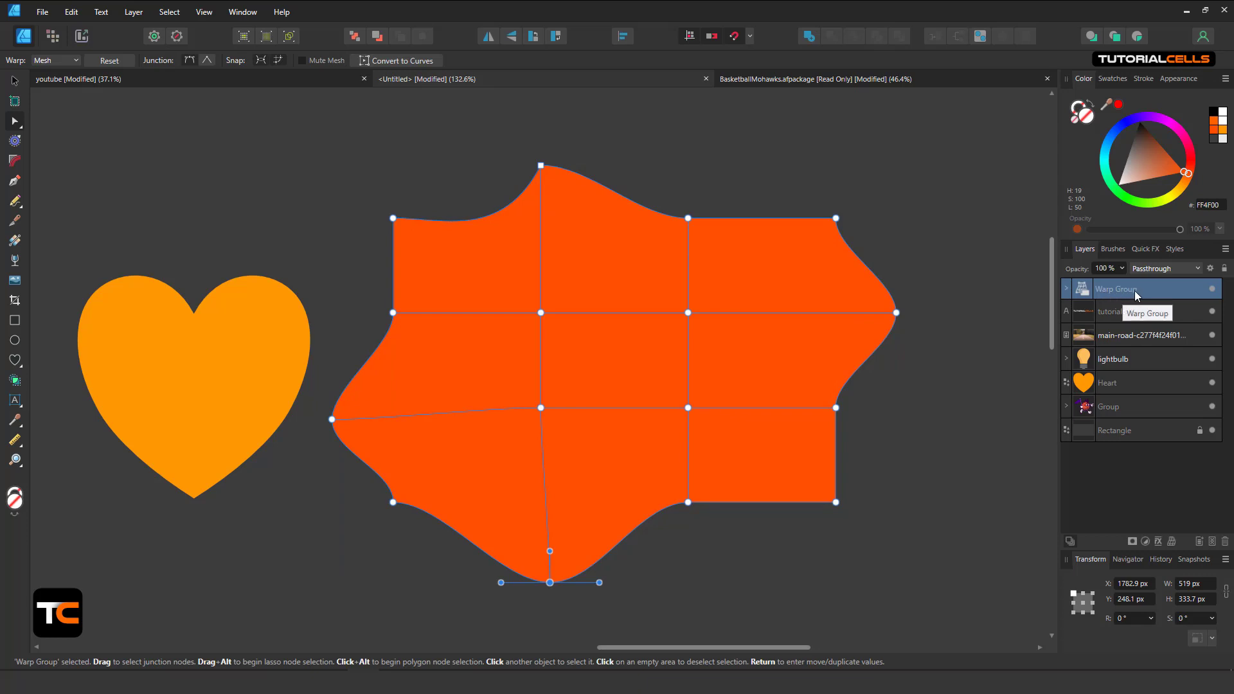
Expand the warp group's contents, reset its mesh, and select the nested rectangle and the group in turn
click(1068, 289)
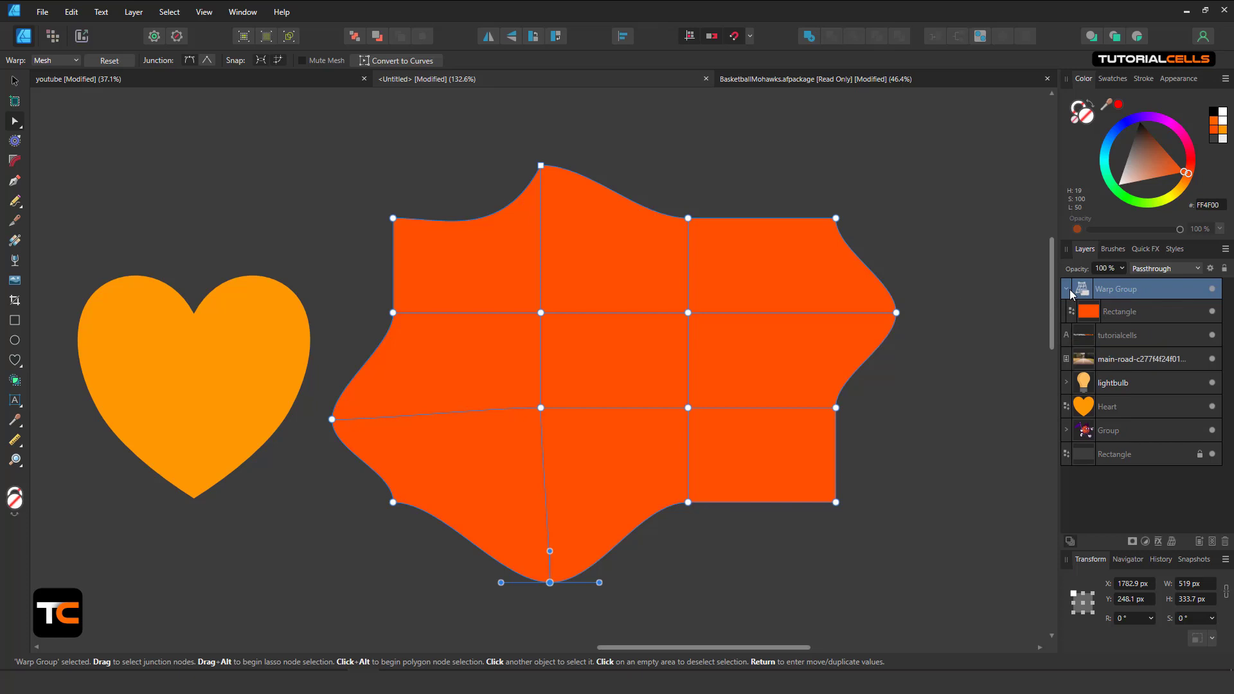
click(118, 61)
click(1097, 313)
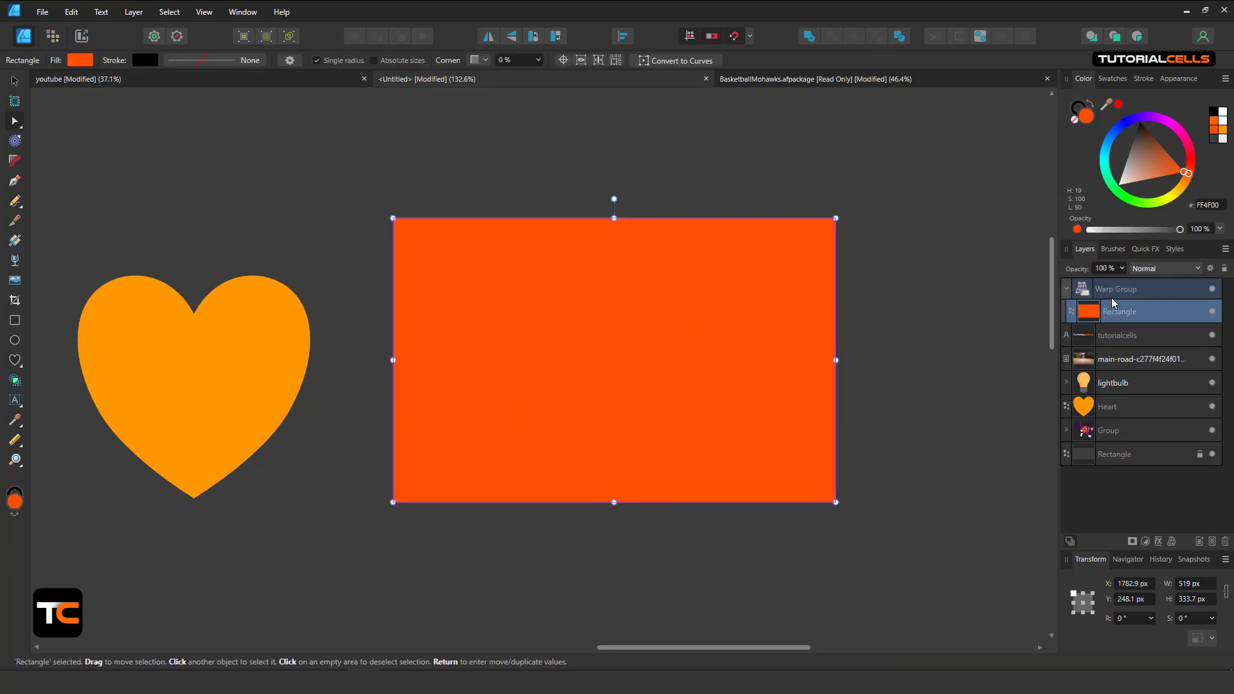
click(1107, 292)
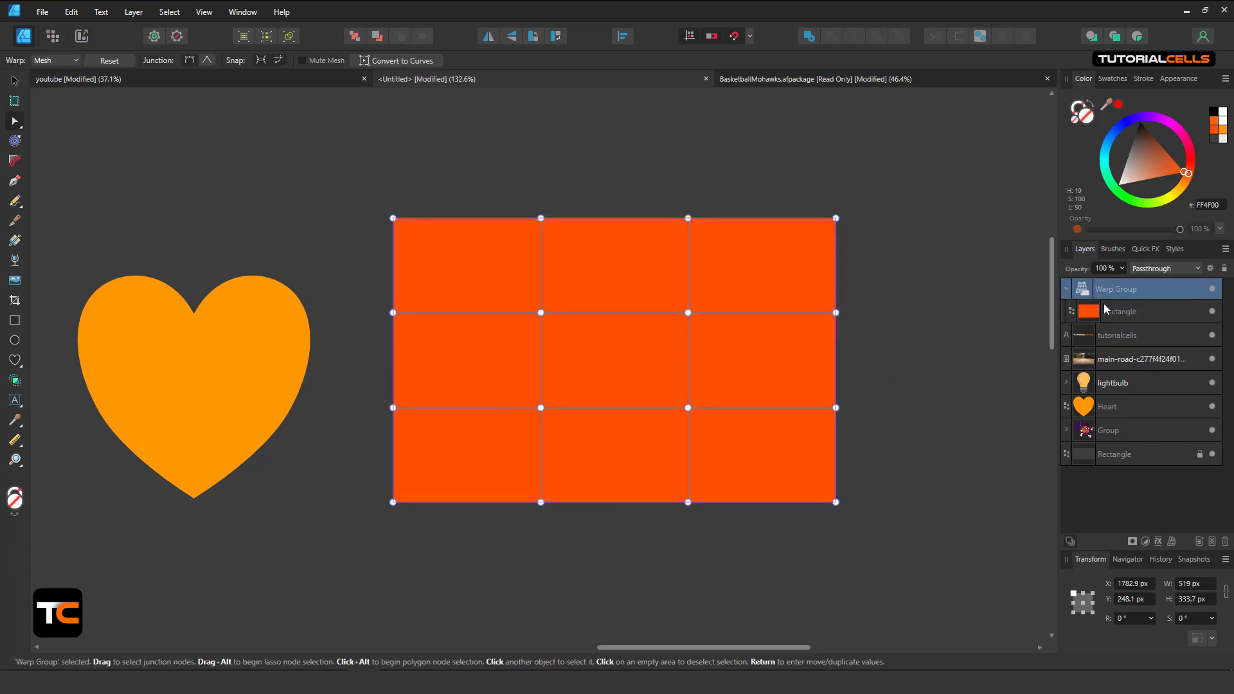
Delete the rectangle's warp group and undo the extra deletion of the tutorialcells text layer
key(Delete)
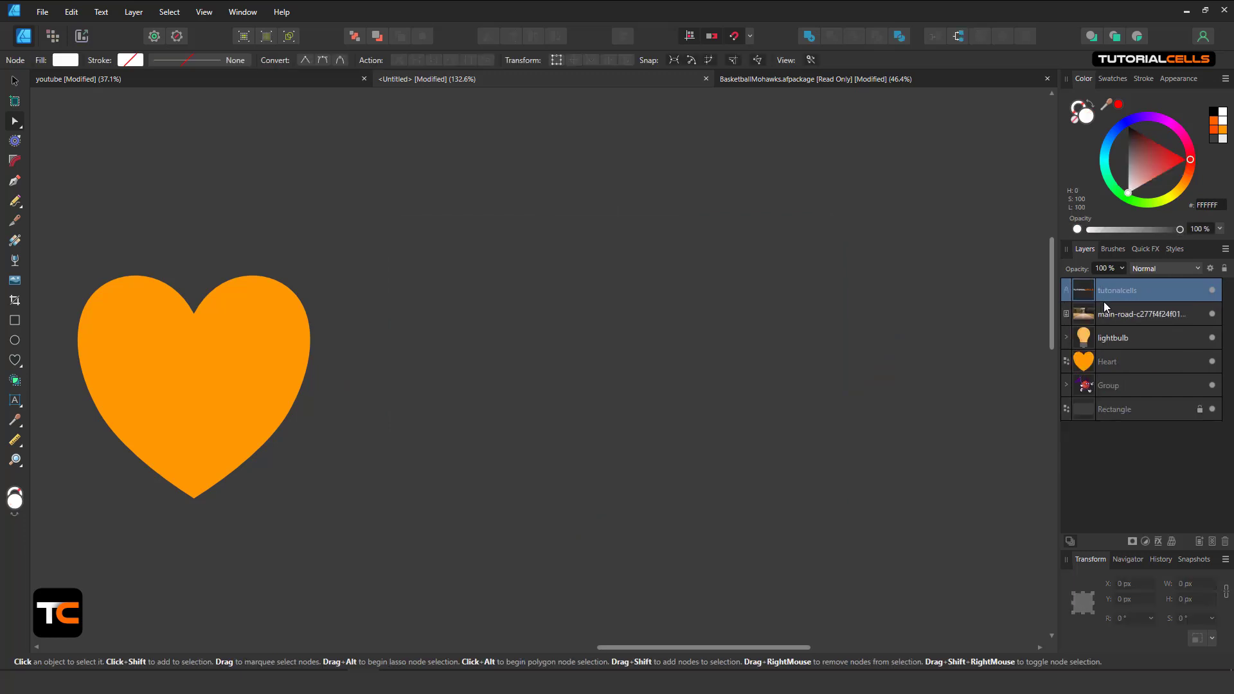
key(Delete)
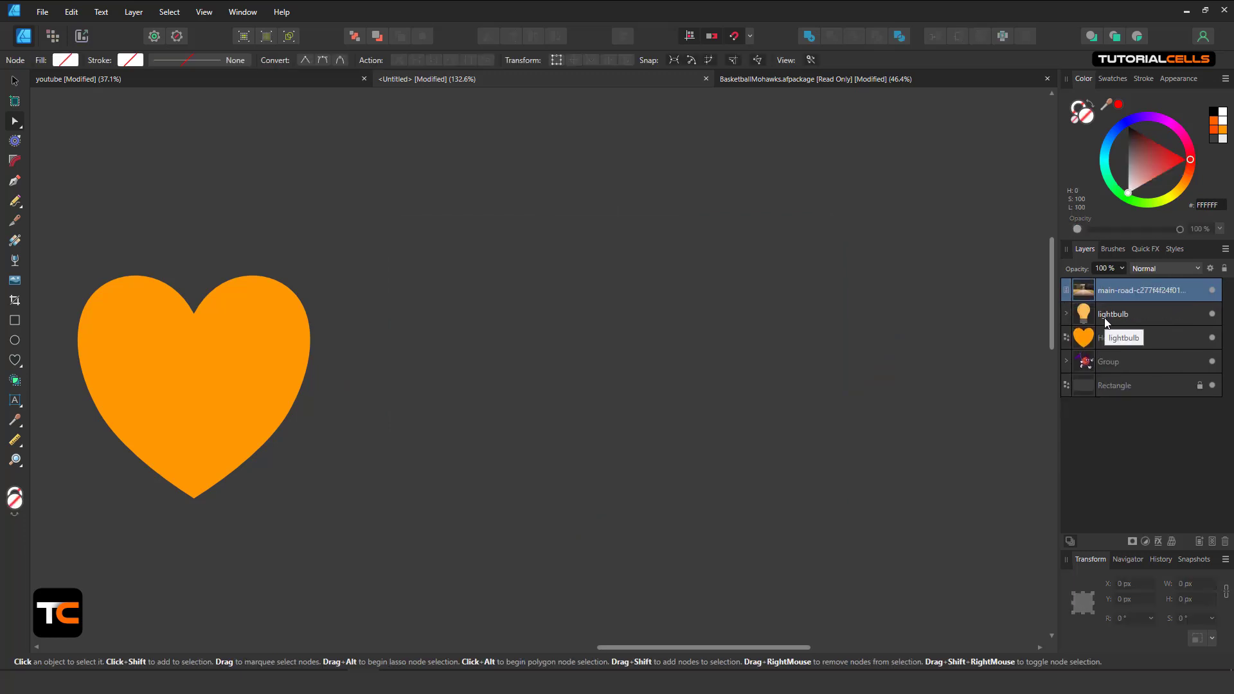
key(ctrl+z)
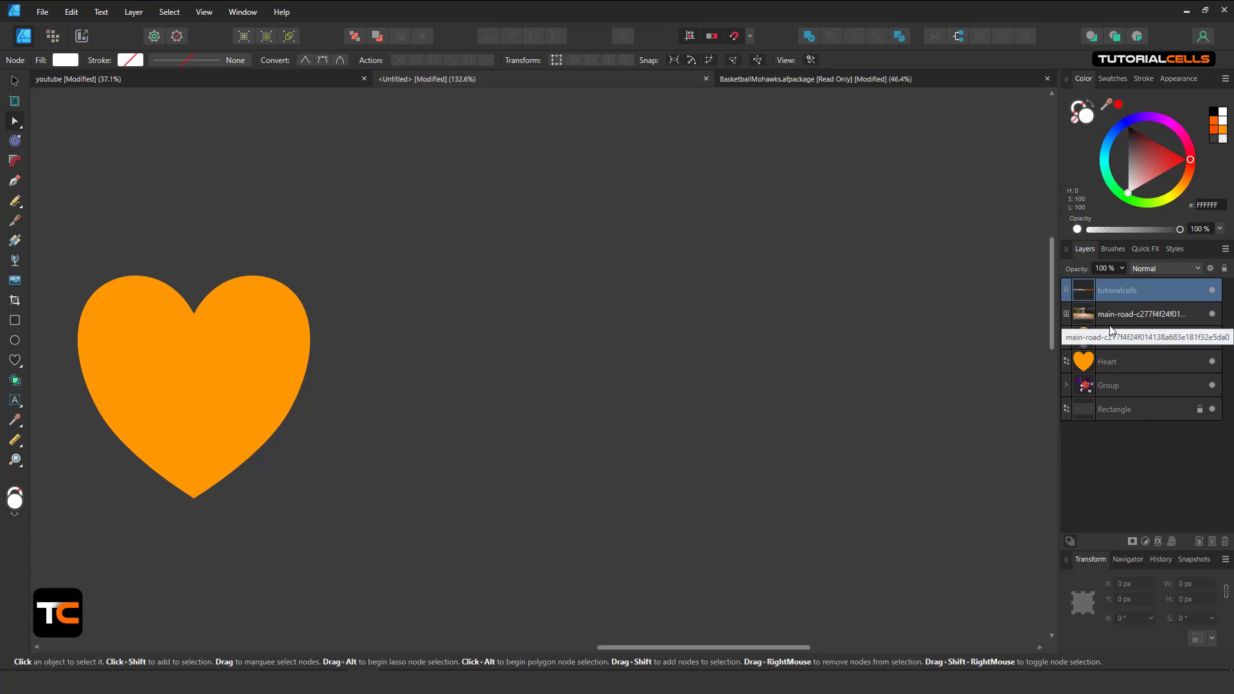
Undo the warp group deletion, move the rectangle out of the group, and delete the emptied warp group
key(ctrl+z)
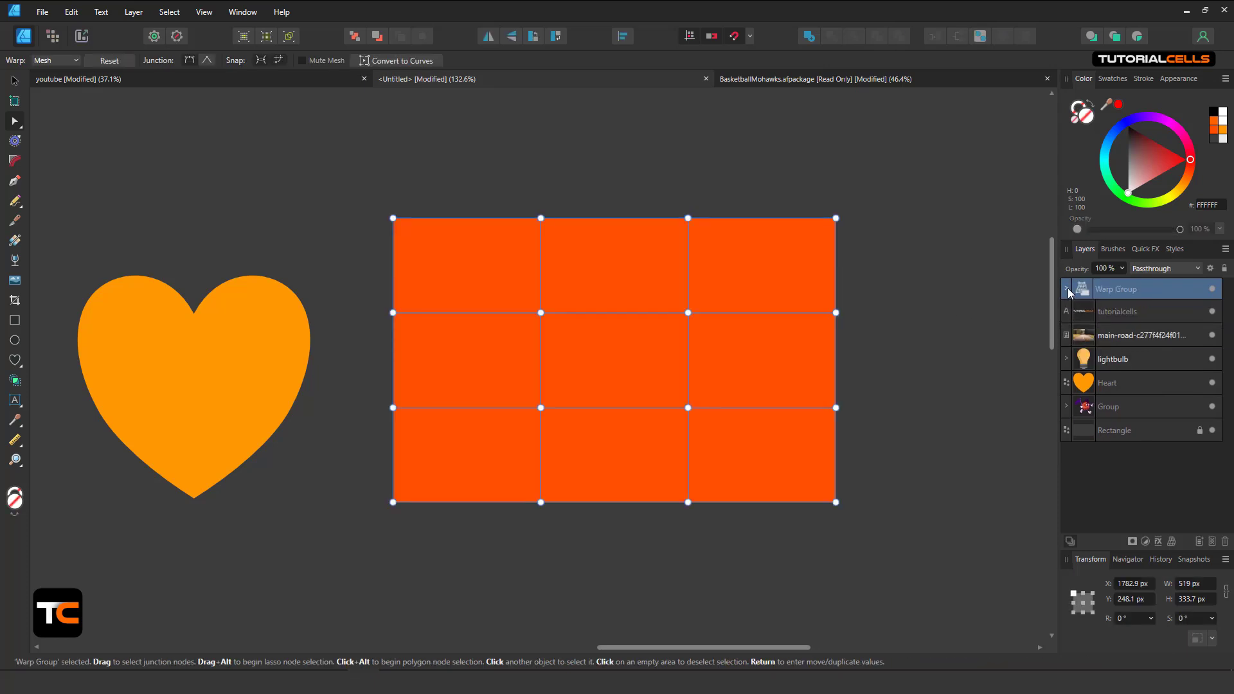
click(1067, 290)
drag(1099, 319, 1100, 329)
double_click(1109, 291)
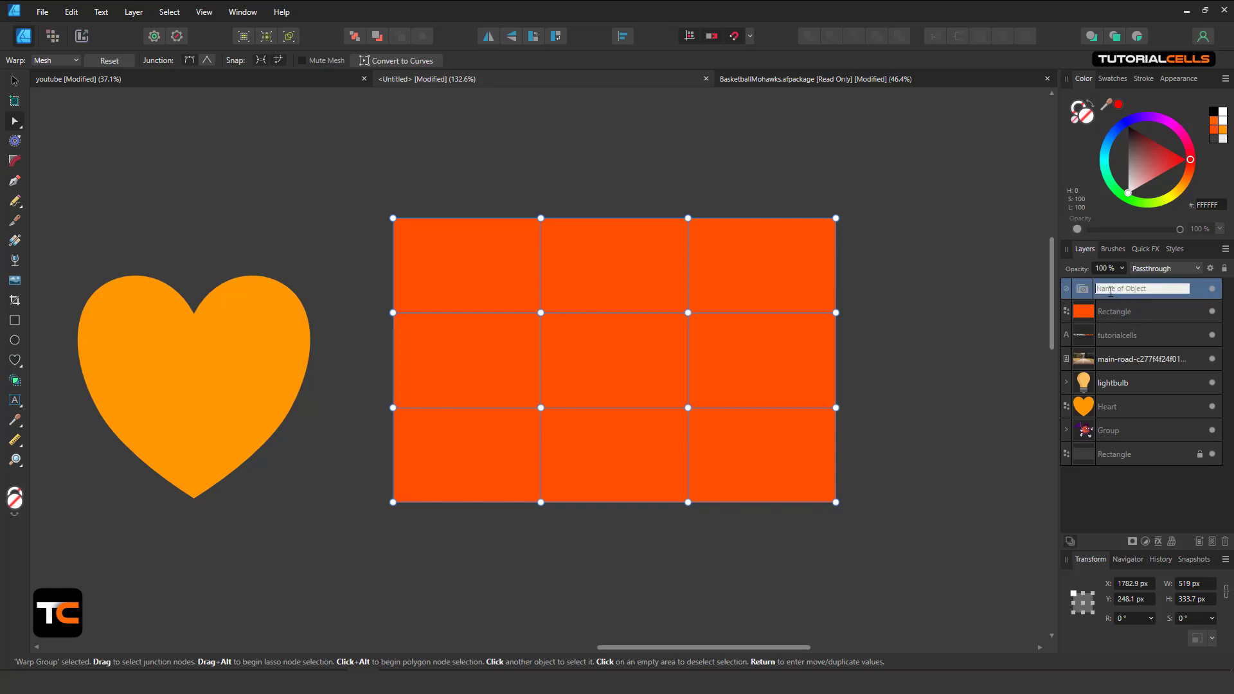
click(1083, 295)
key(Delete)
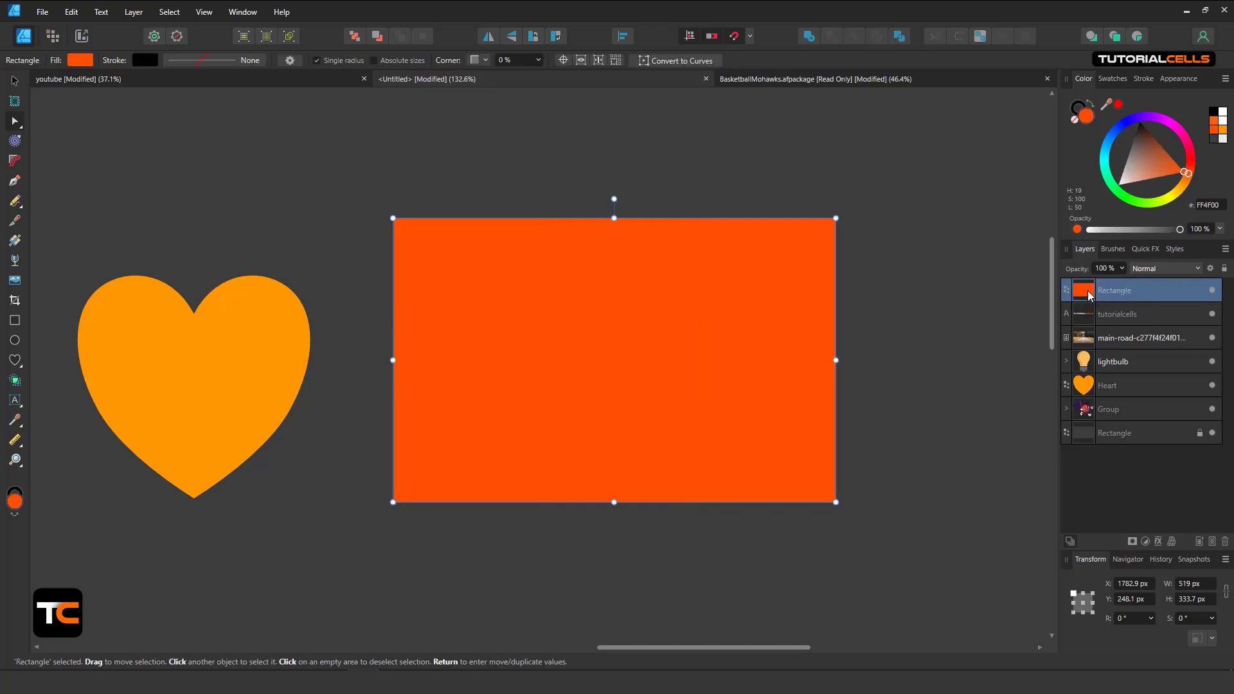
Apply a mesh warp group to the rectangle, expand it, and select the nested rectangle and the group in turn
click(1170, 541)
click(1141, 554)
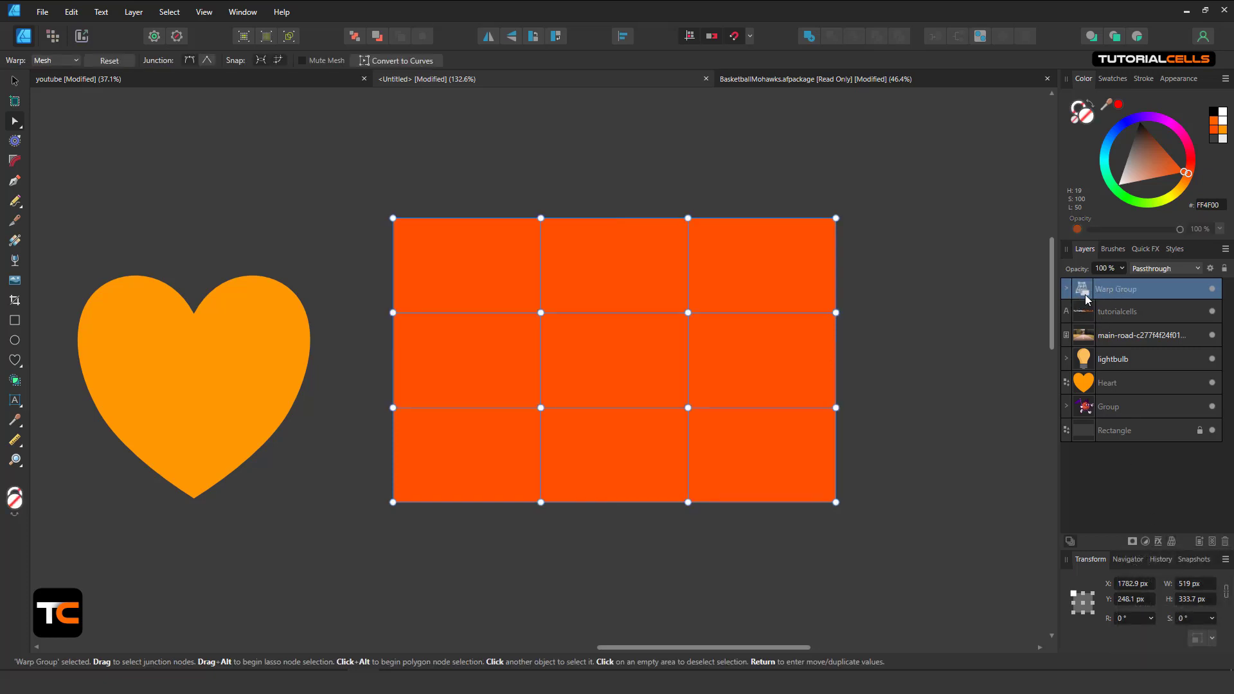
click(1067, 290)
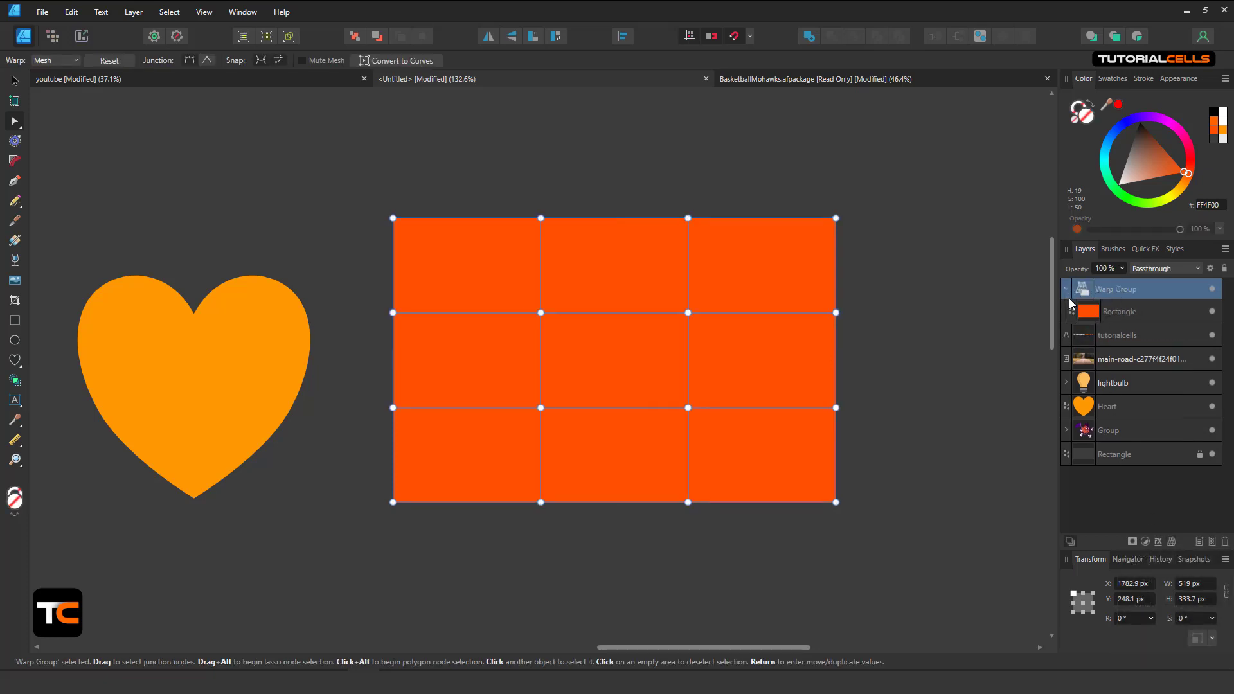
click(1114, 319)
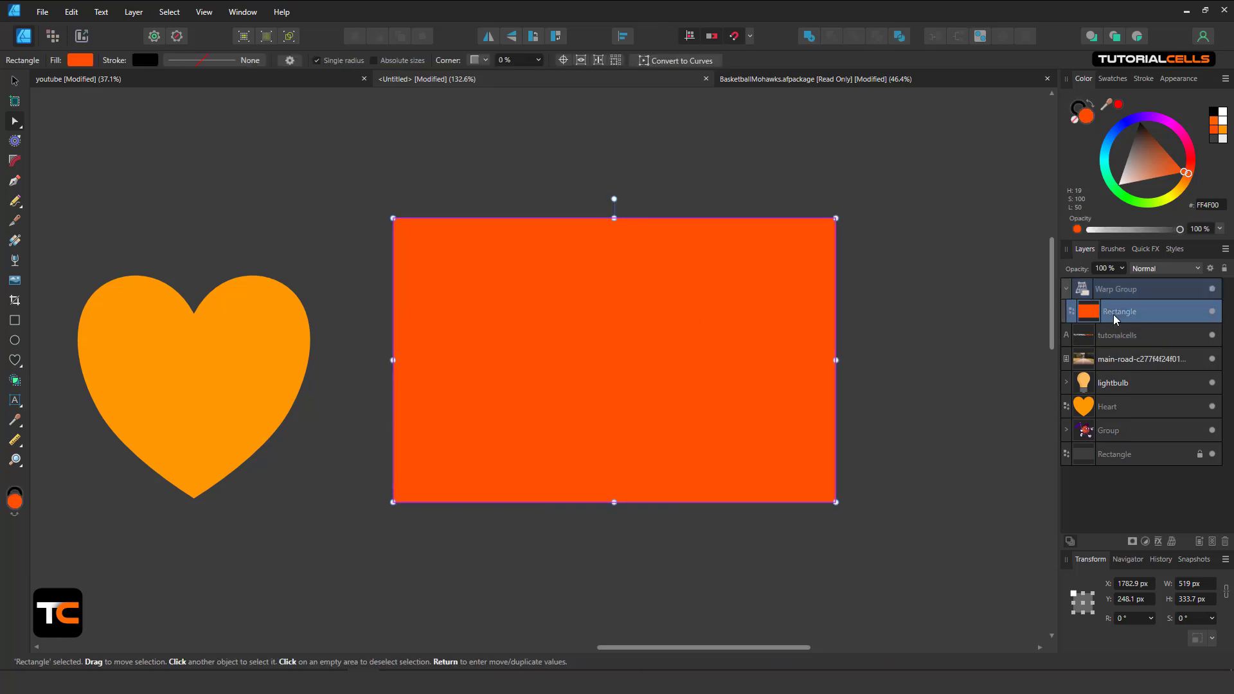
click(1104, 290)
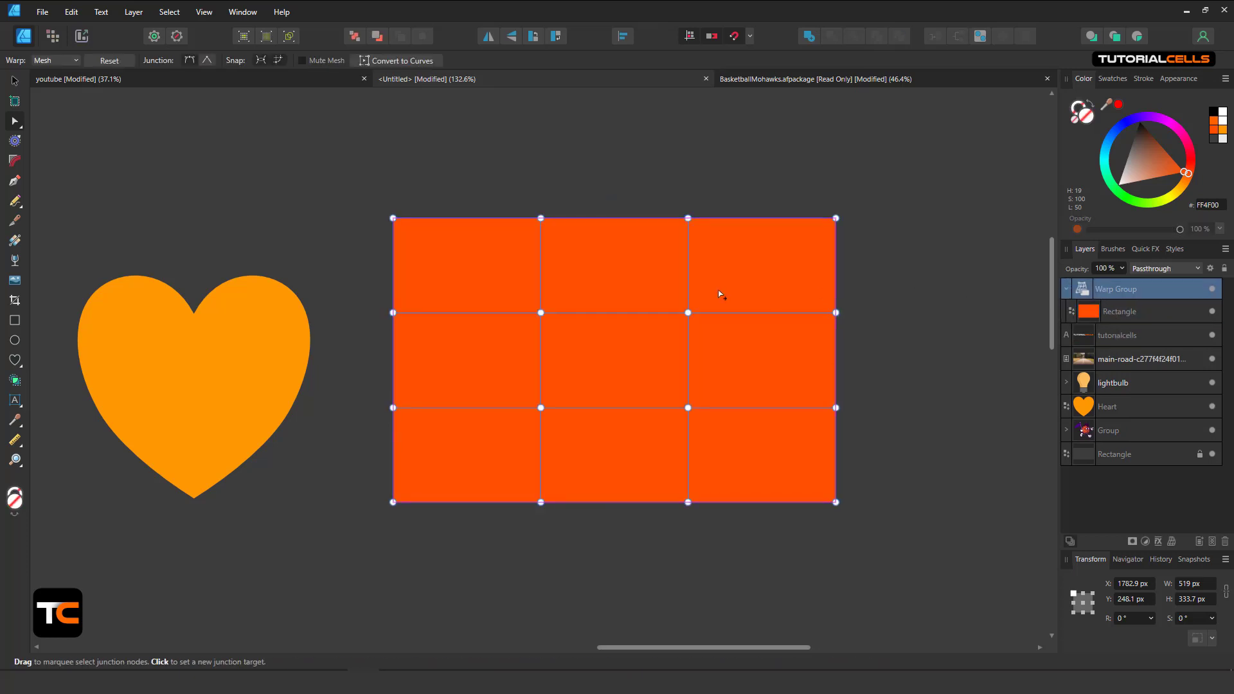
Compare the warp group under the Move tool and the Node tool, and the nested rectangle's handles with the group's mesh
click(20, 81)
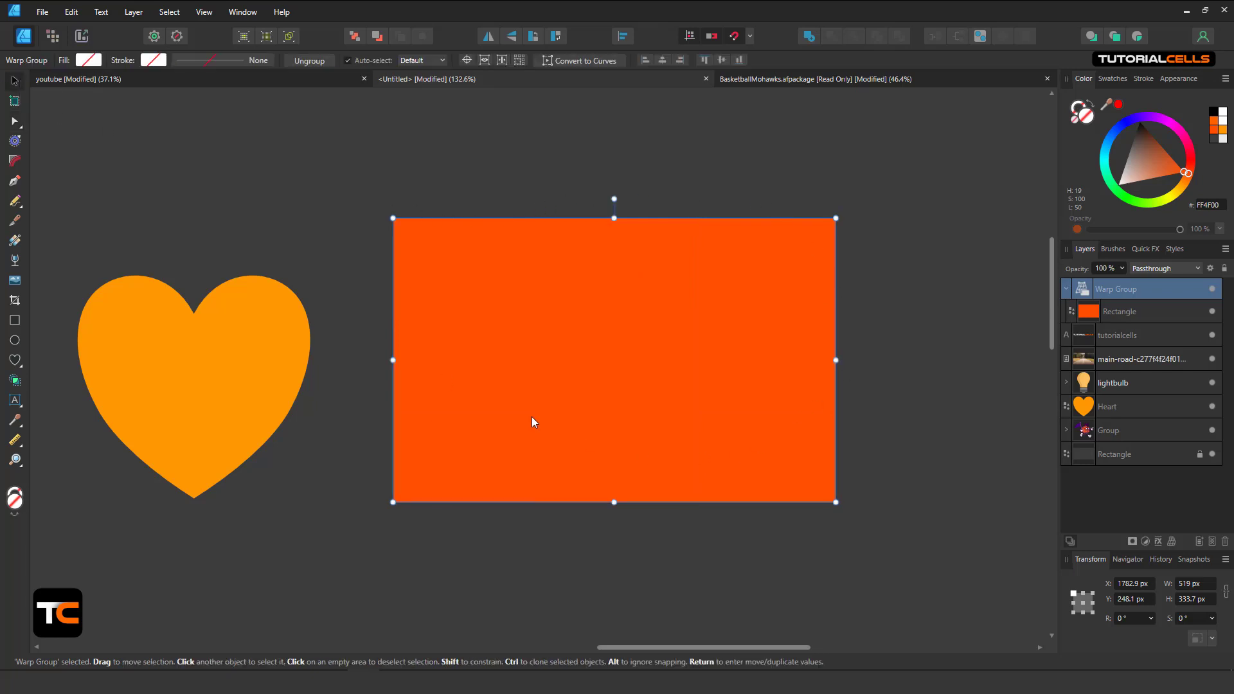
click(14, 121)
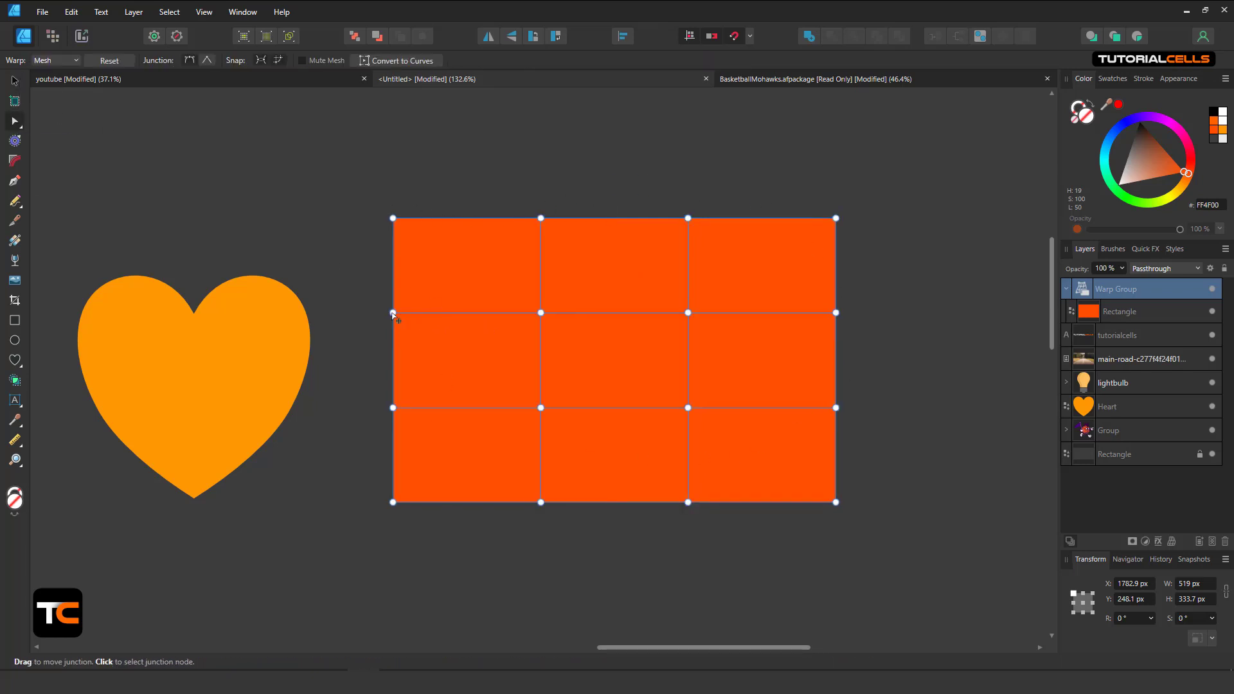
drag(566, 341, 657, 298)
click(1099, 313)
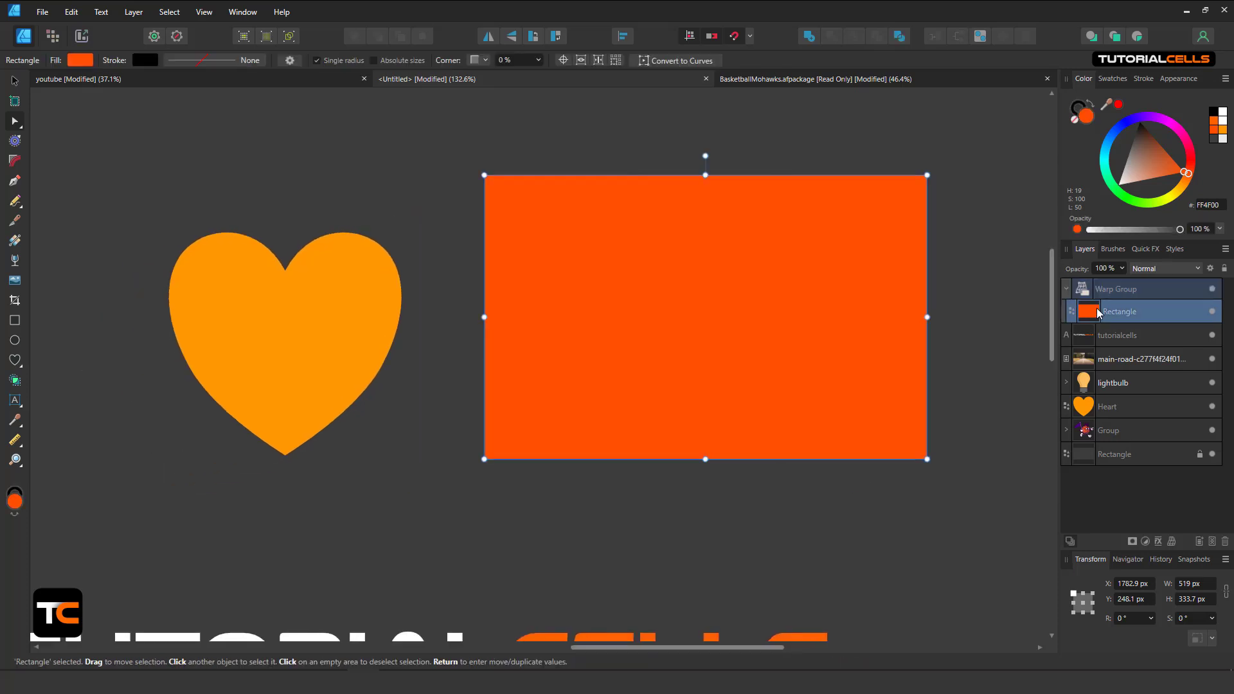
click(1100, 292)
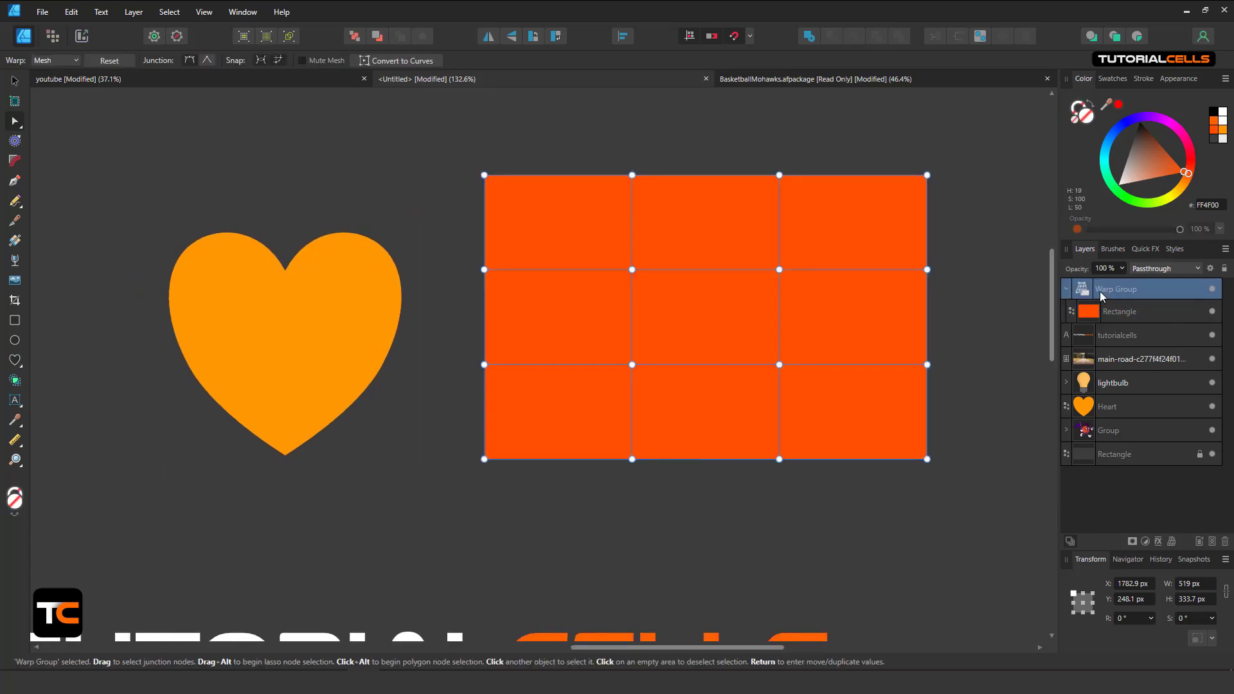
Take the rectangle out of its warp group and delete the empty group
mouse_move(1096, 314)
mouse_down()
mouse_move(1094, 328)
mouse_move(1096, 299)
mouse_up()
click(1097, 292)
key(Delete)
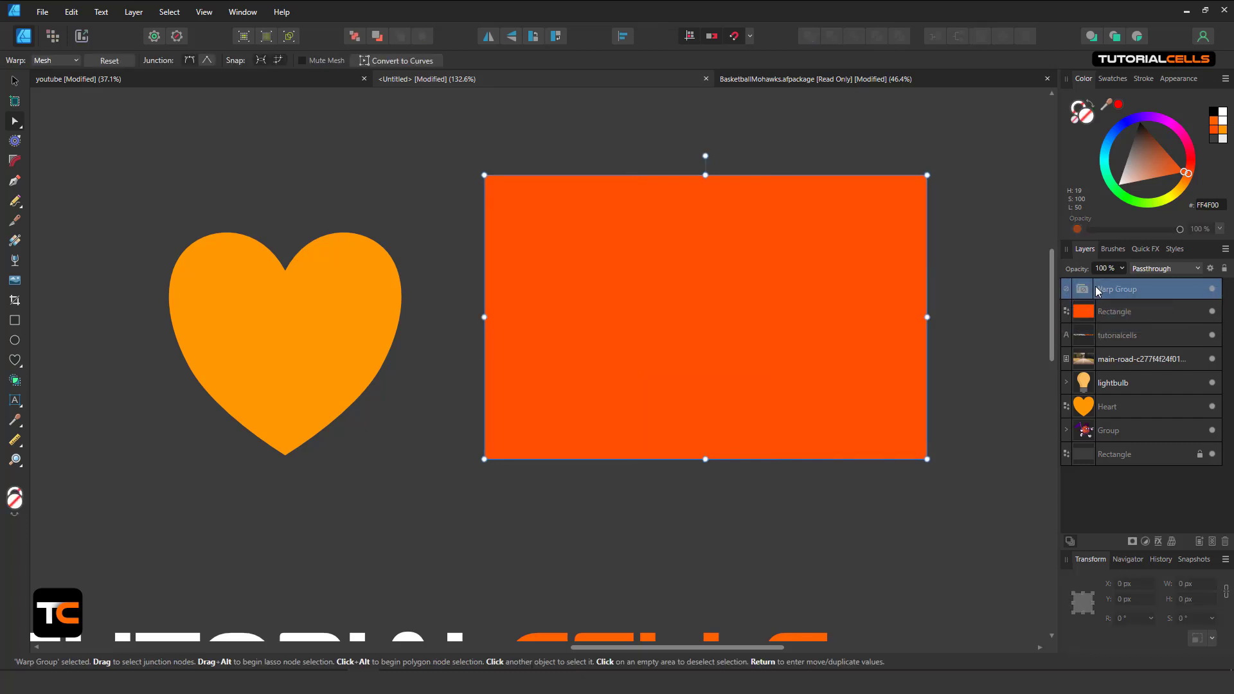
Apply a mesh warp group to the orange heart
scroll(468, 310, left, 3)
scroll(399, 302, up, 2)
click(398, 305)
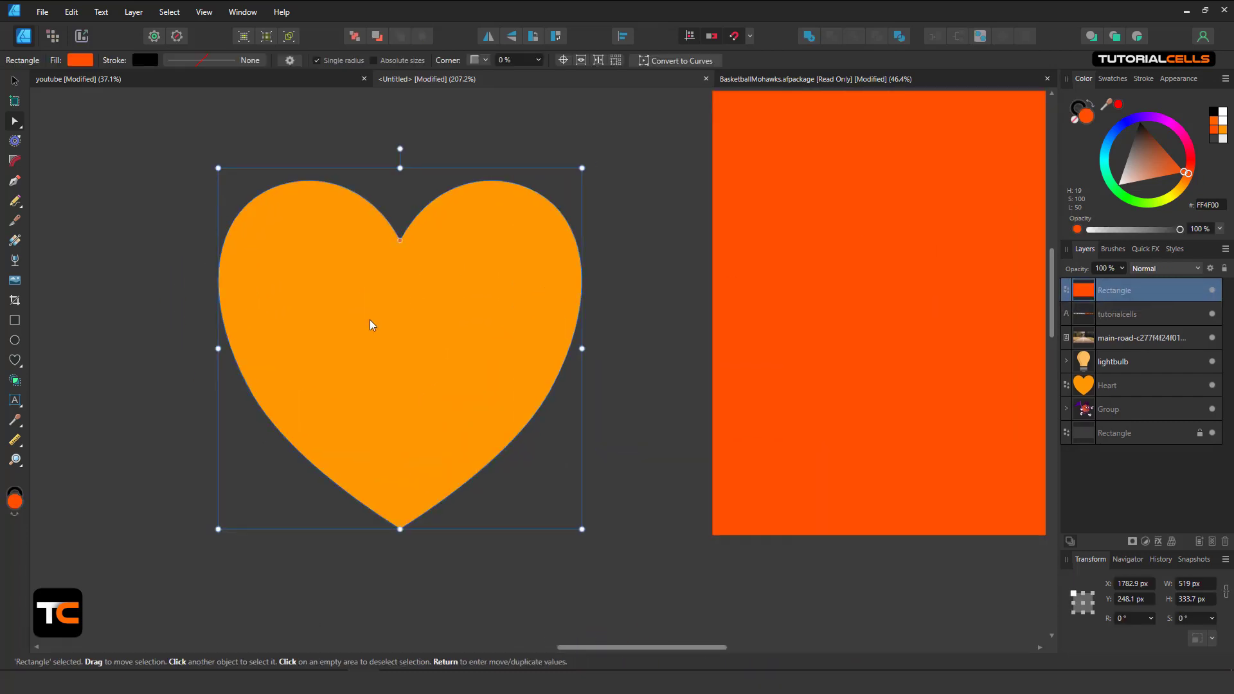
scroll(388, 330, right, 2)
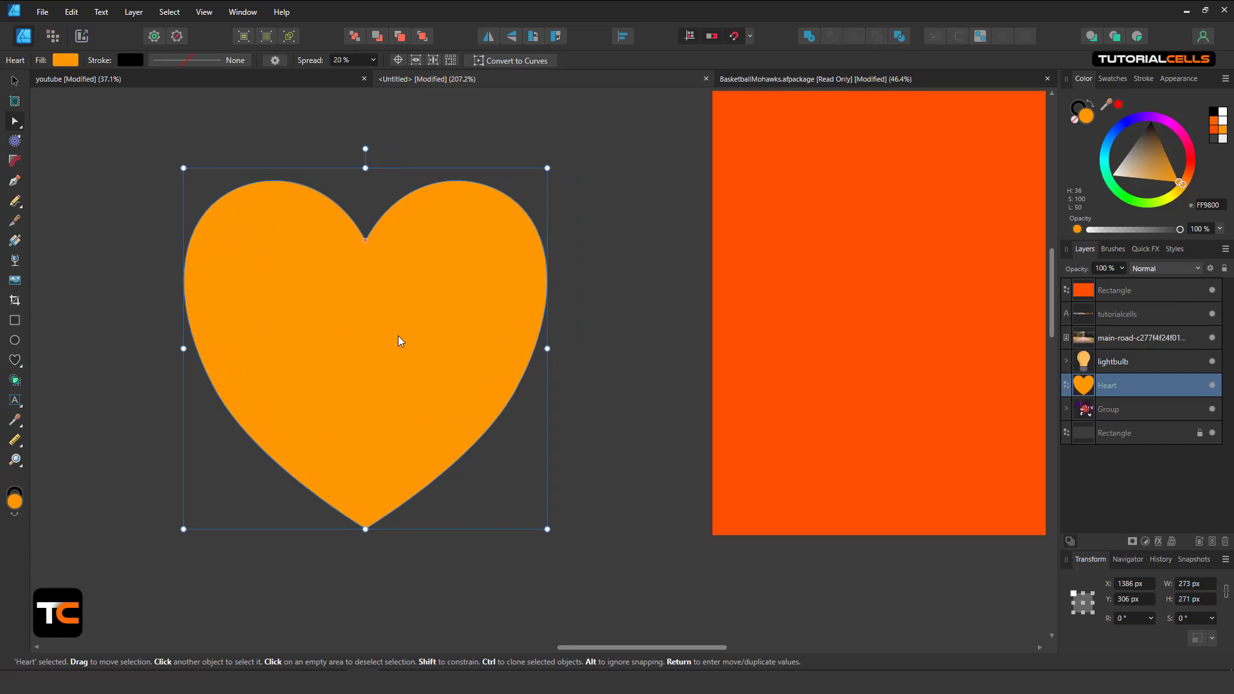
click(1170, 542)
click(1167, 554)
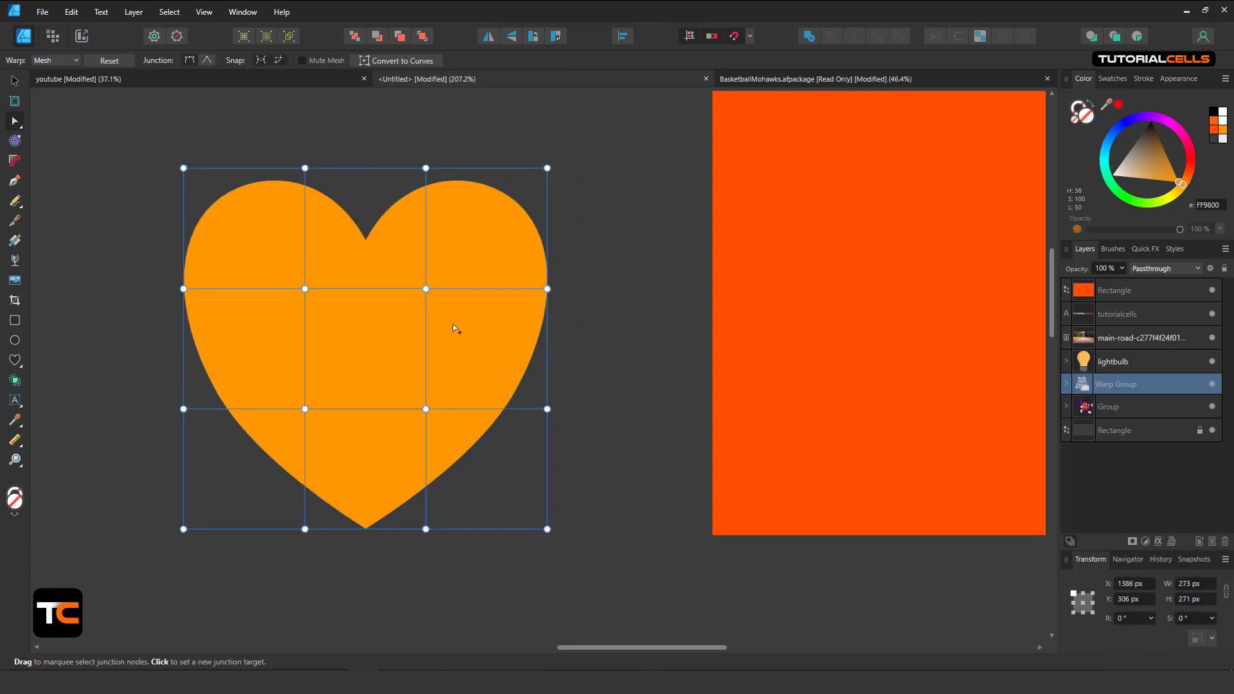
Pull the heart mesh's right inner top-edge junction upward, draw the upper side and upper-left inner junctions inward, and reshape the left curves
scroll(456, 309, left, 1)
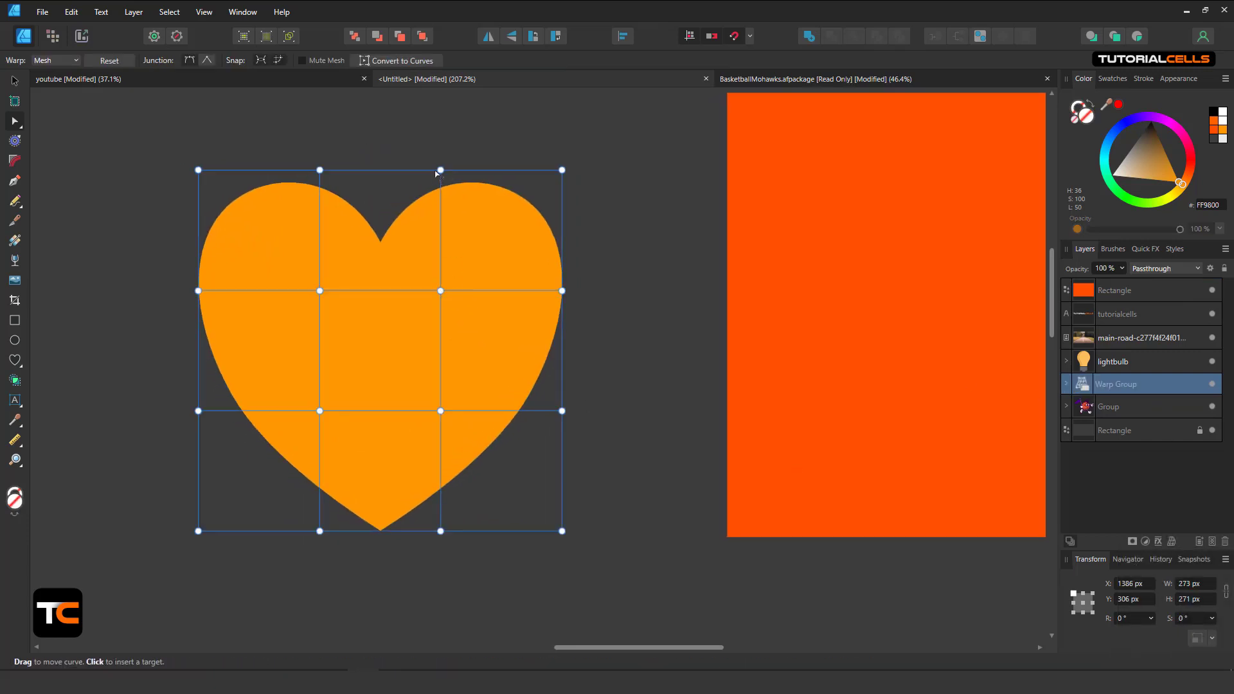
drag(441, 171, 442, 117)
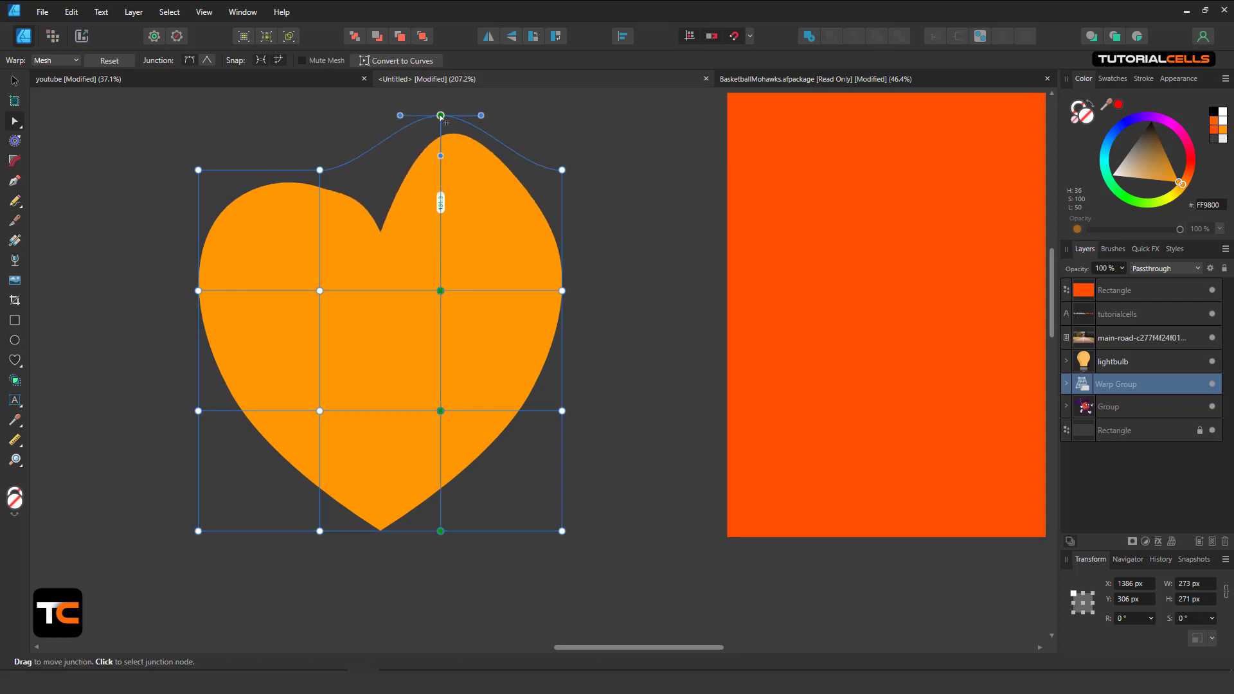
drag(562, 291, 487, 349)
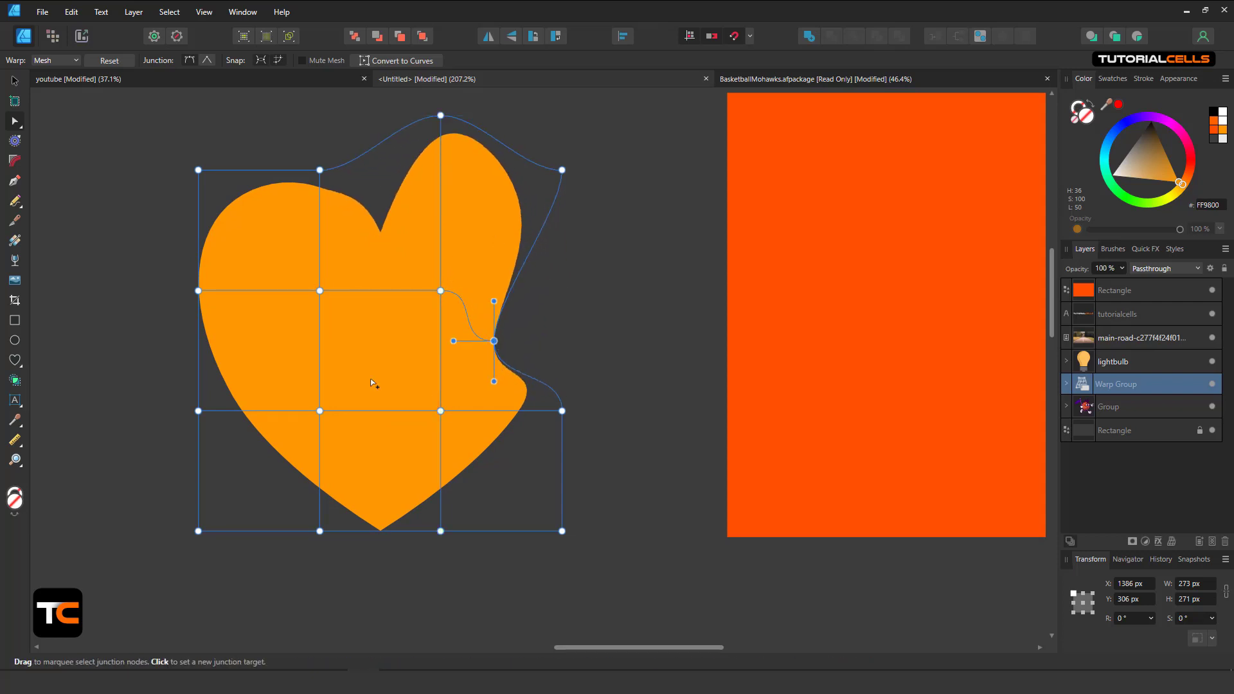
drag(319, 290, 351, 341)
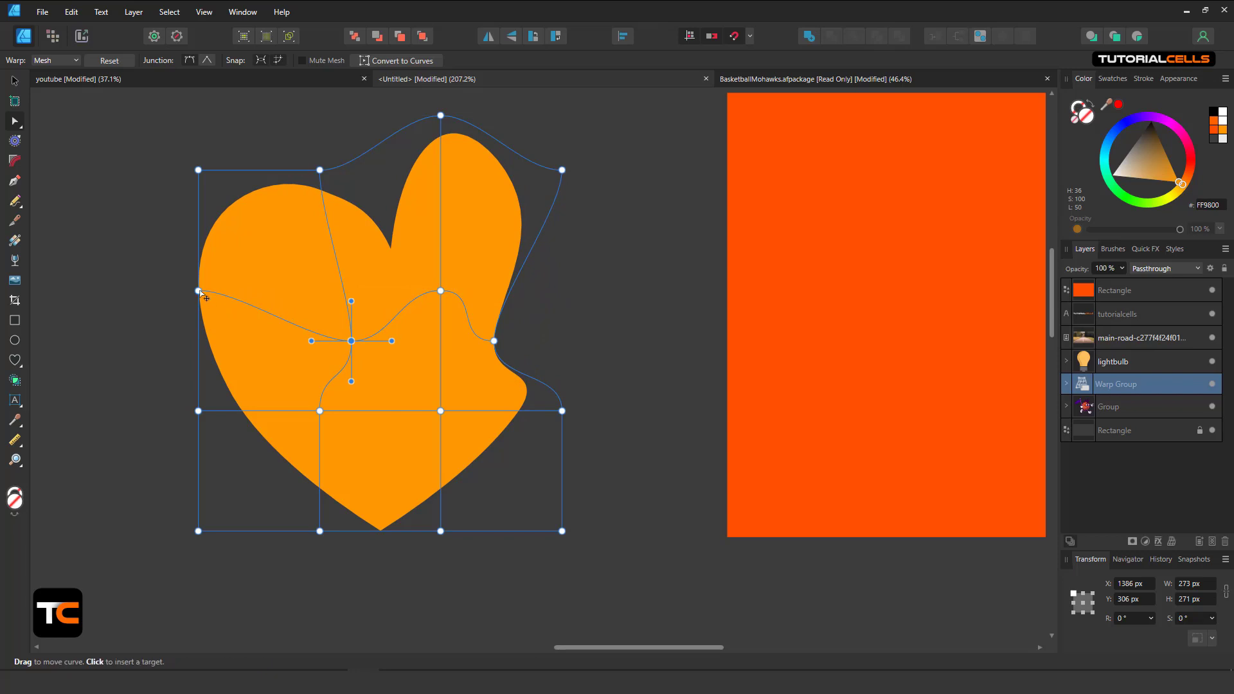
drag(198, 290, 271, 298)
mouse_move(314, 412)
mouse_down()
mouse_move(350, 432)
mouse_move(311, 412)
mouse_up()
drag(268, 340, 304, 348)
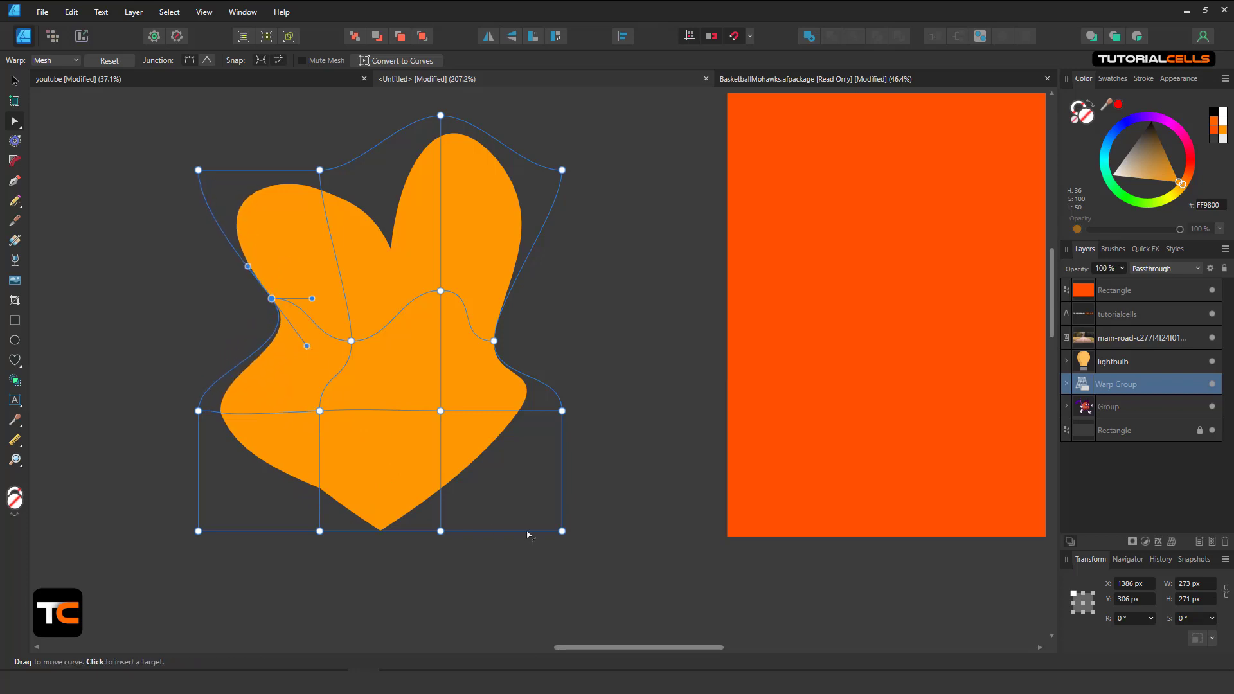
Stretch the two bottom corner junctions of the heart's mesh downward and outward
drag(562, 532, 574, 544)
drag(474, 457, 530, 397)
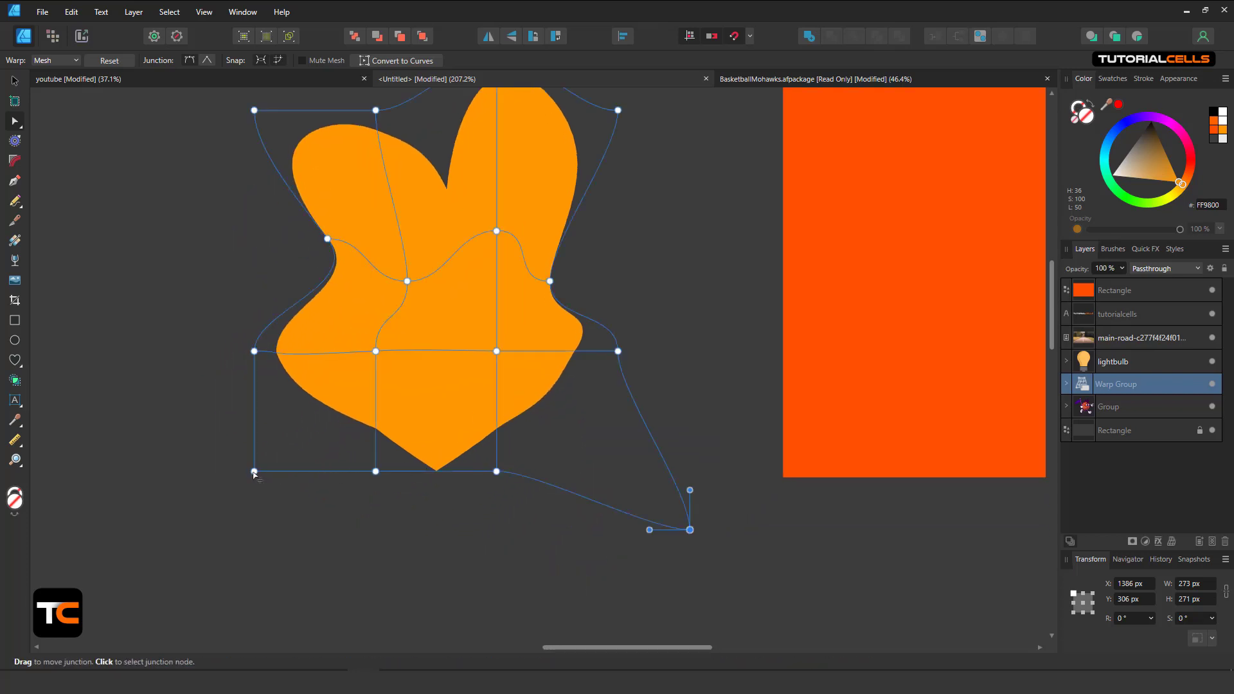
drag(262, 477, 241, 500)
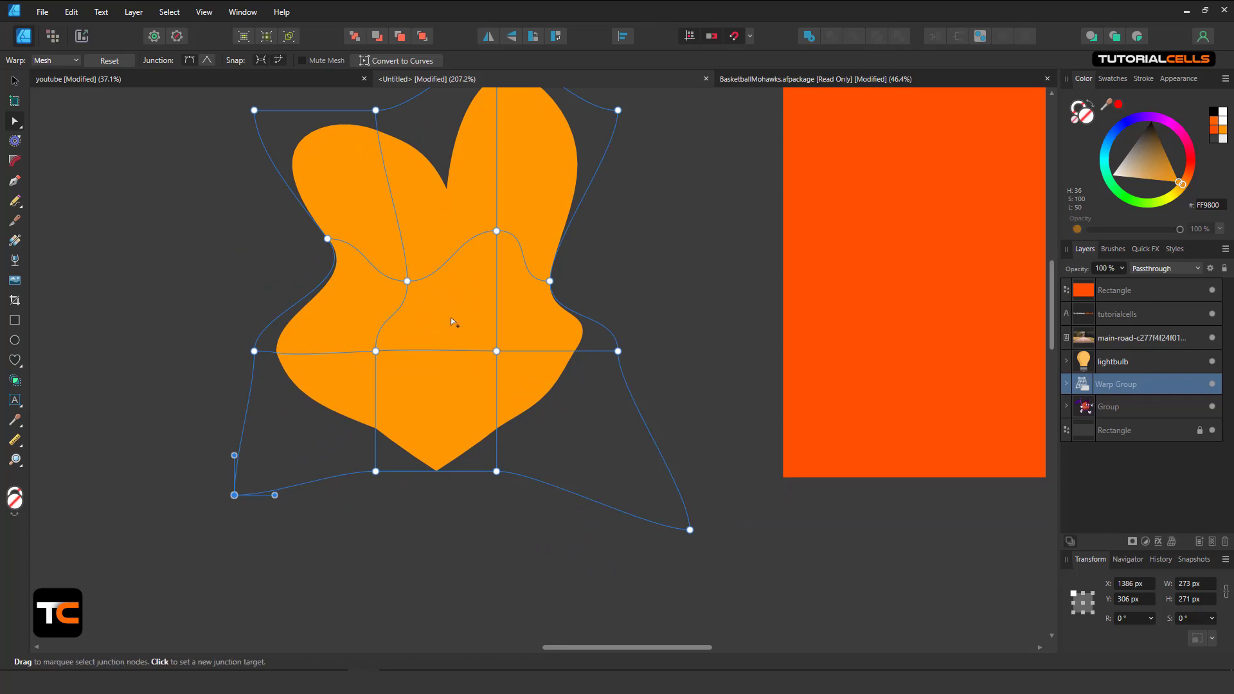
Insert extra mesh lines in the heart's warp by adding three junctions on the top edge and two on the left edge
scroll(584, 219, up, 4)
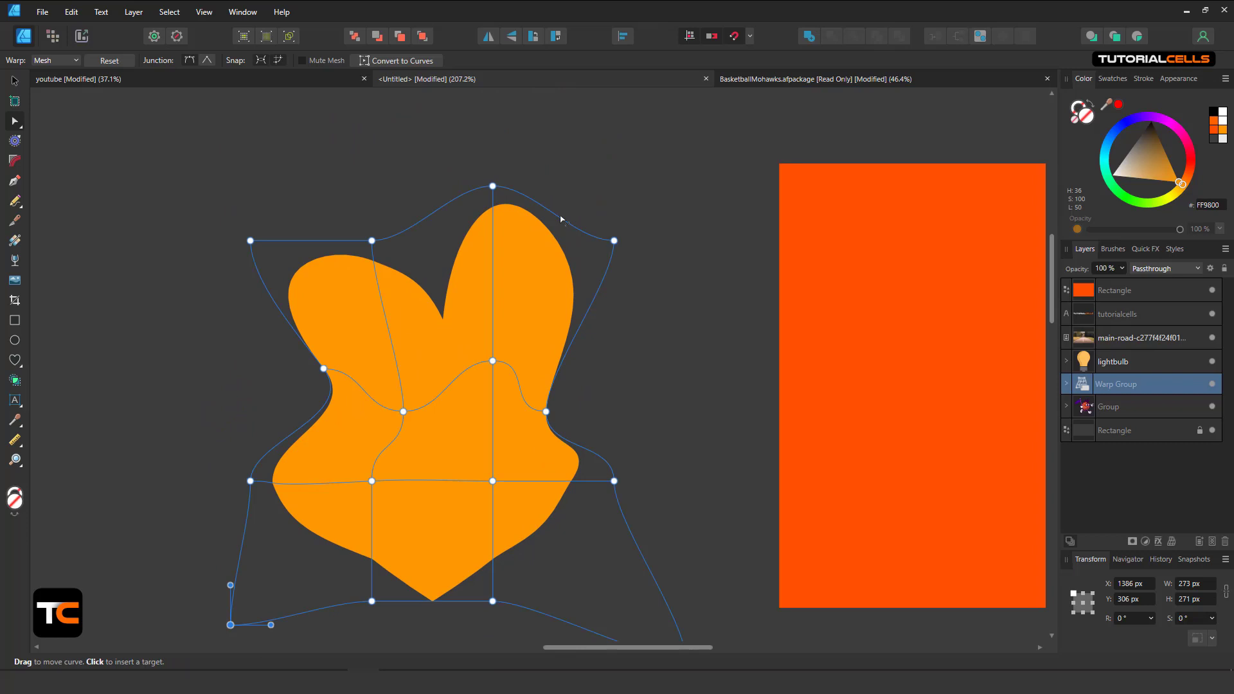
click(561, 219)
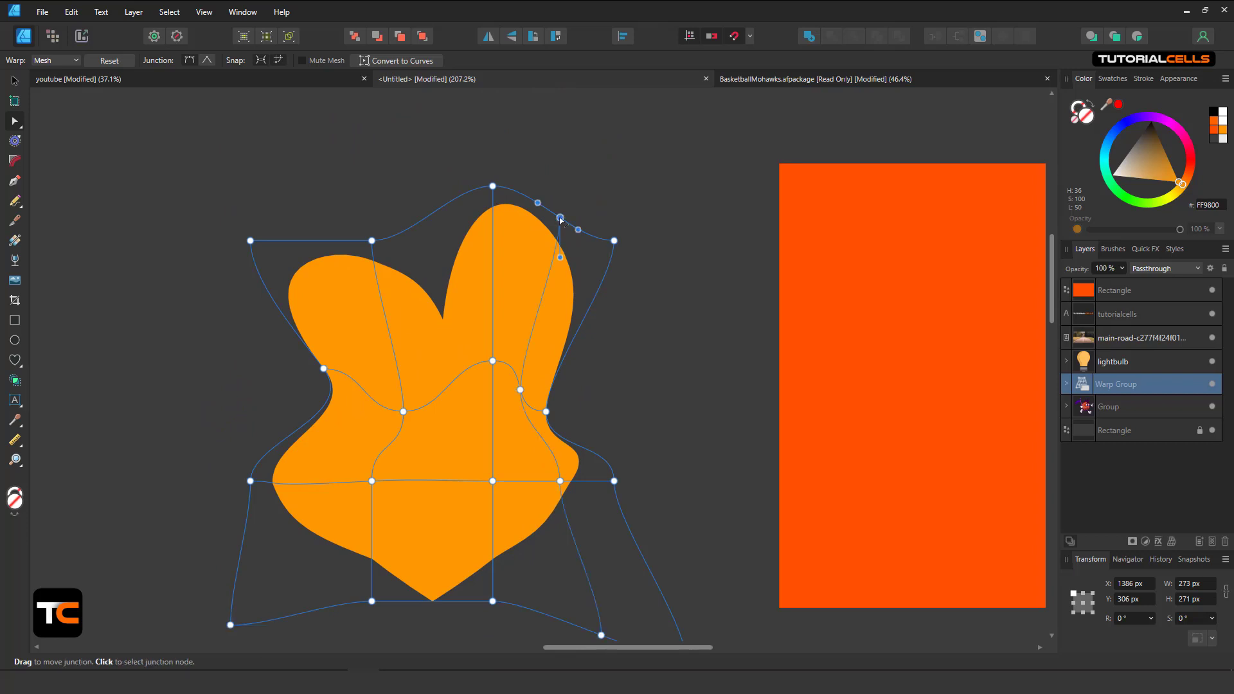
click(423, 219)
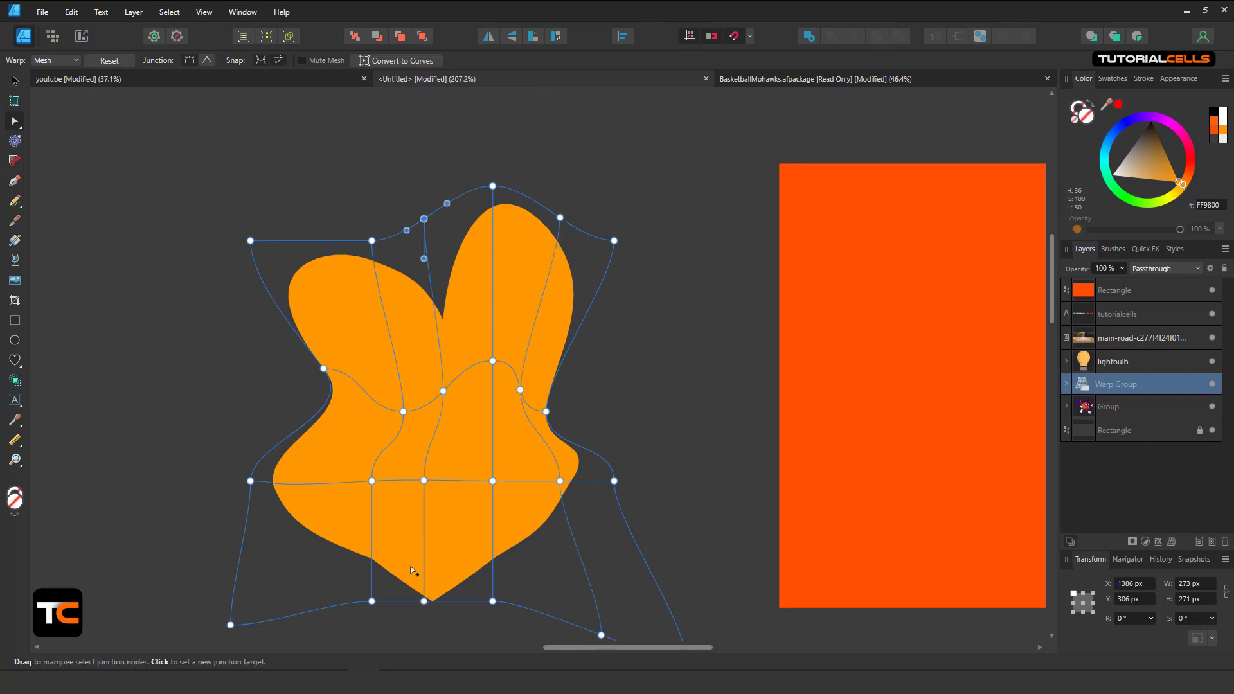
click(314, 241)
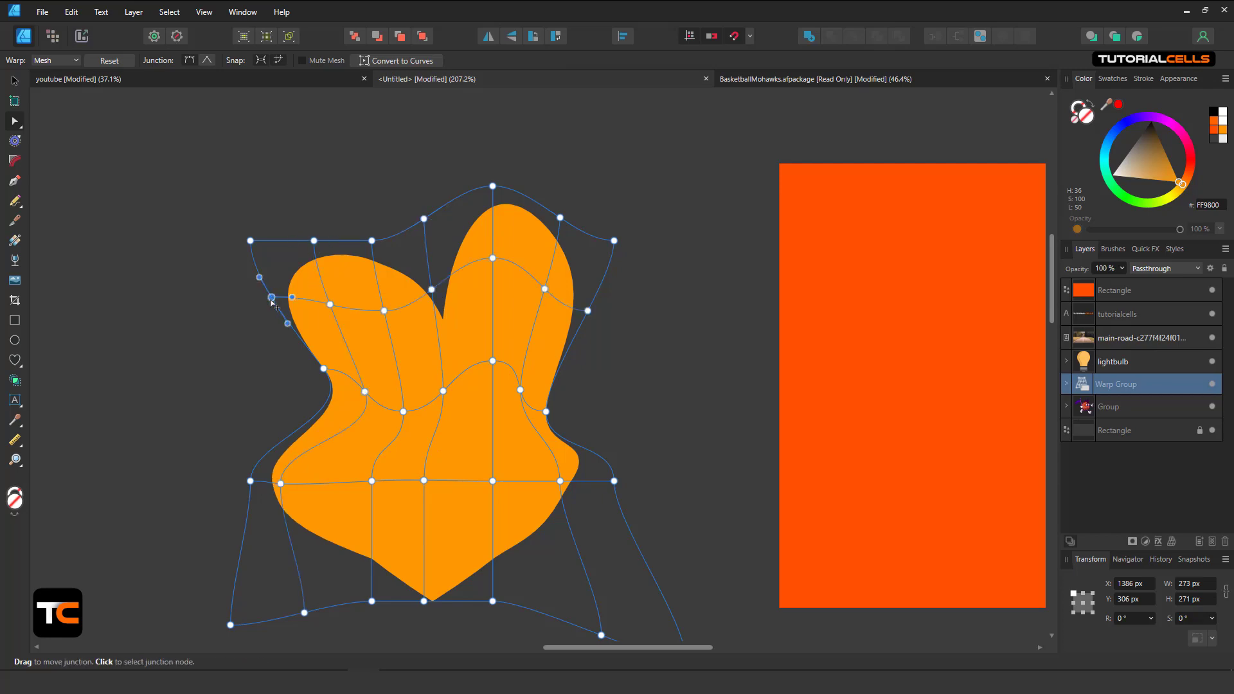
scroll(276, 309, up, 5)
scroll(314, 360, down, 2)
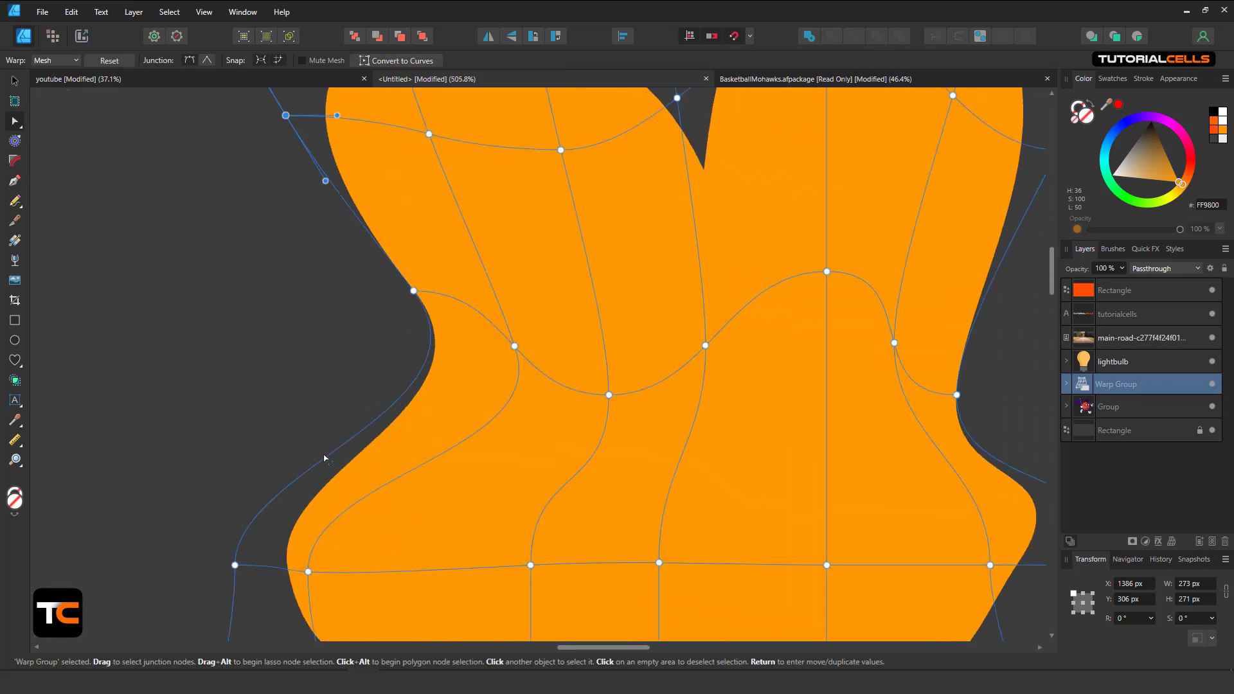
click(324, 458)
scroll(423, 386, down, 3)
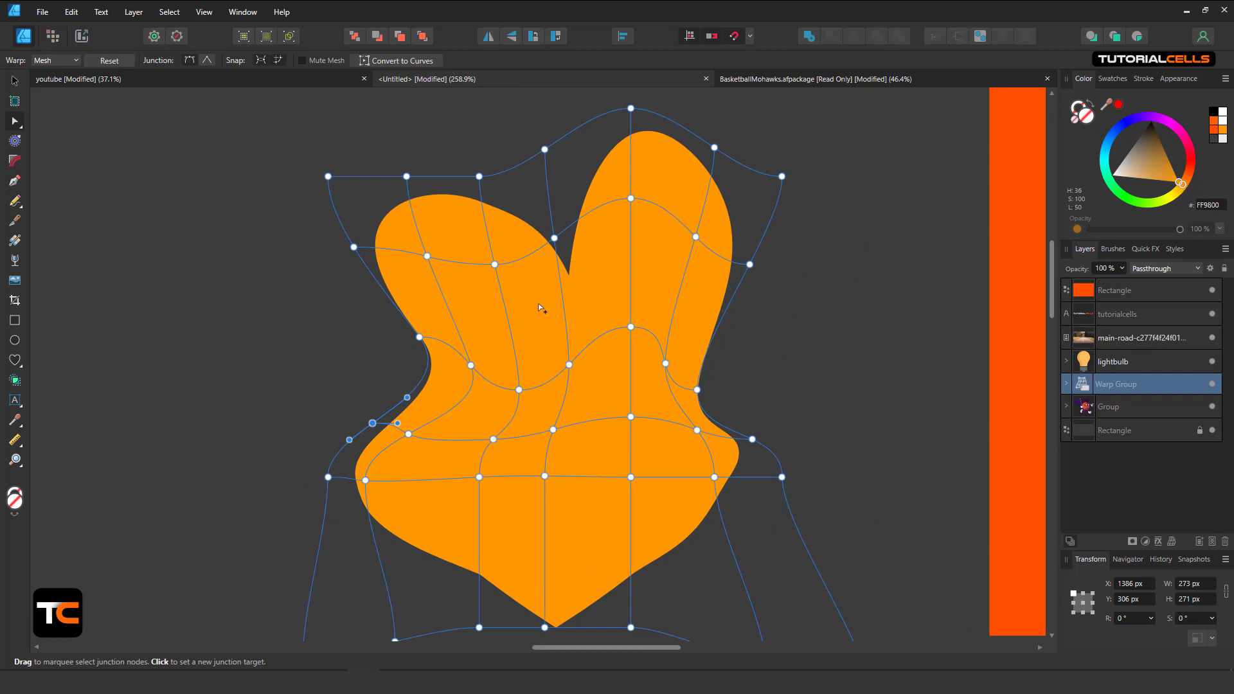
Marquee-select the four inner mesh junctions around the notch and centre of the warped heart
mouse_move(537, 303)
mouse_down()
mouse_move(529, 318)
mouse_move(538, 284)
mouse_move(545, 313)
mouse_move(538, 303)
mouse_up()
scroll(536, 312, down, 5)
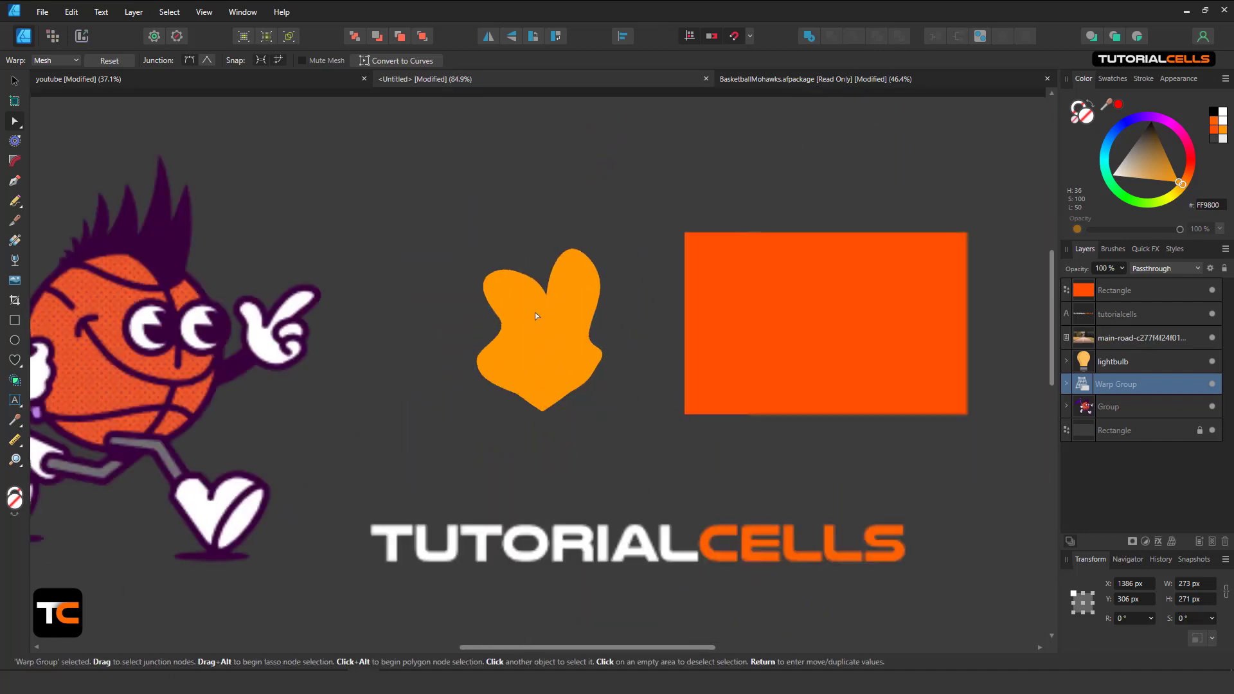
scroll(536, 313, up, 3)
drag(626, 320, 618, 311)
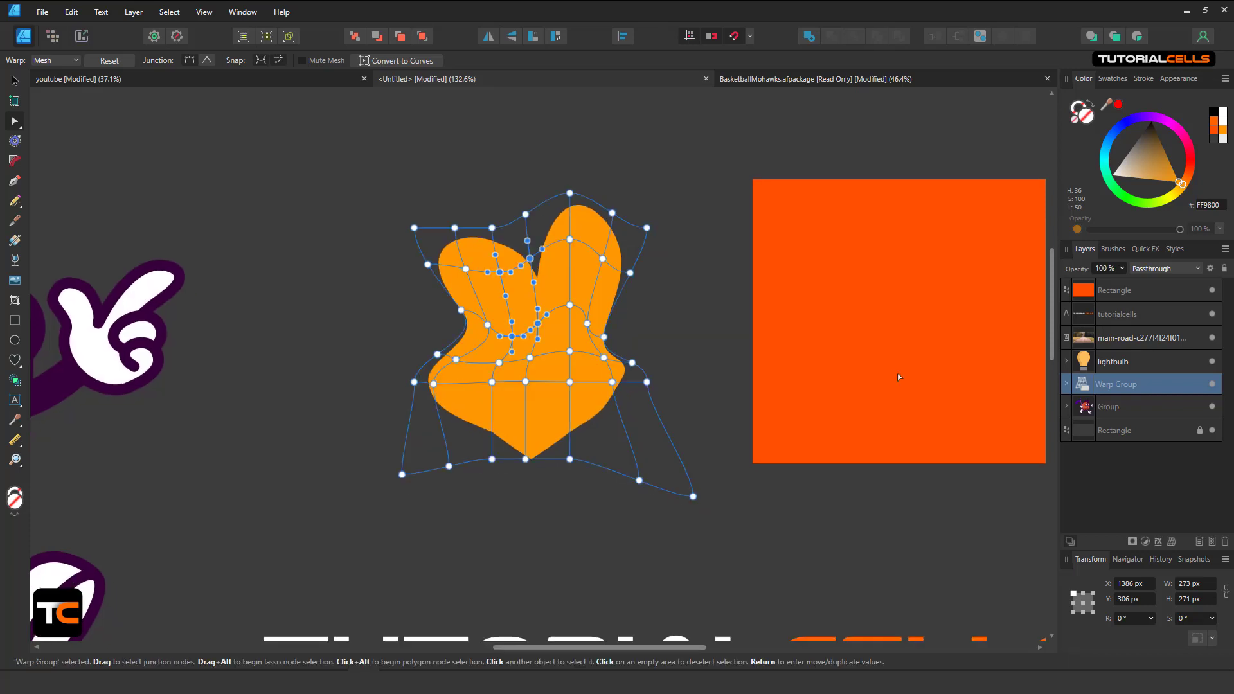
Expand the heart's warp group and select the nested heart and the group to compare original and warped outlines
click(1066, 383)
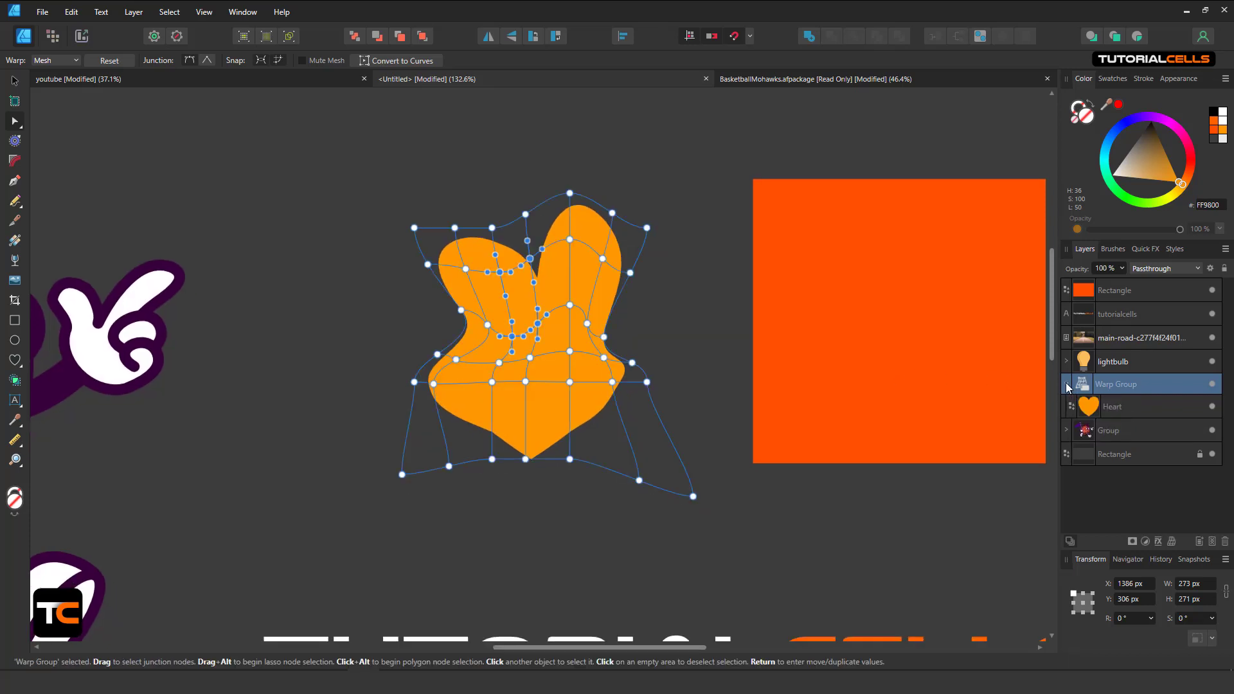
drag(1112, 410, 1098, 421)
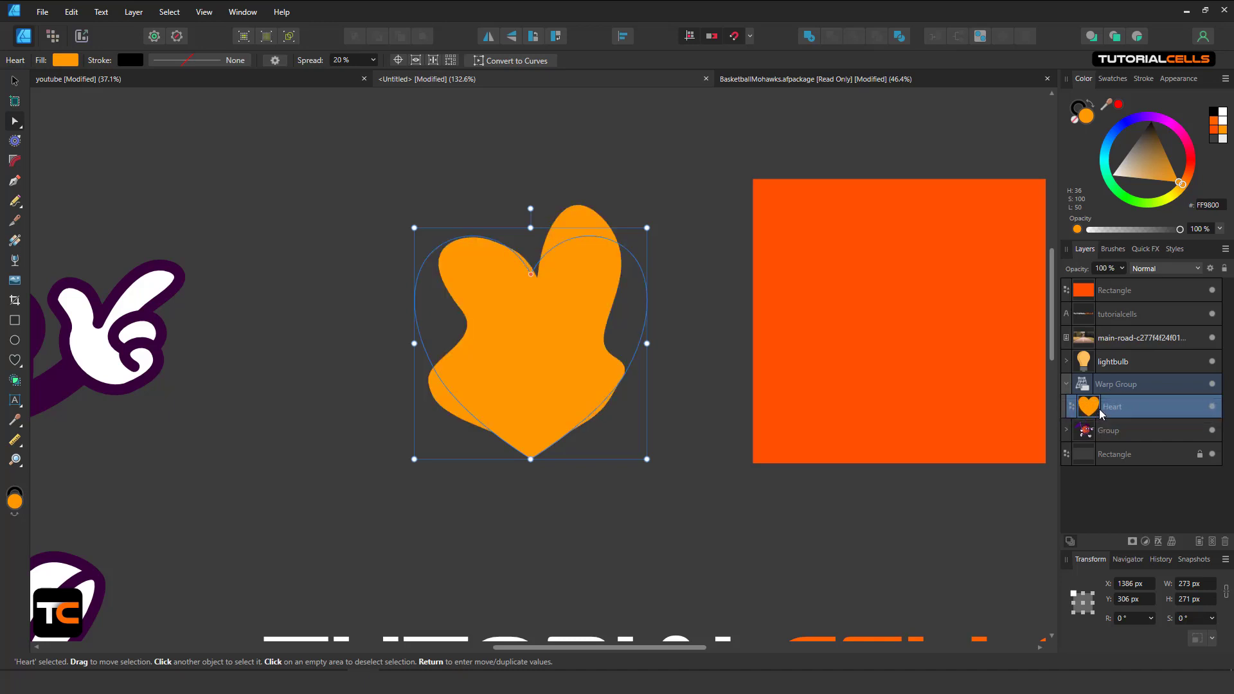
click(1109, 390)
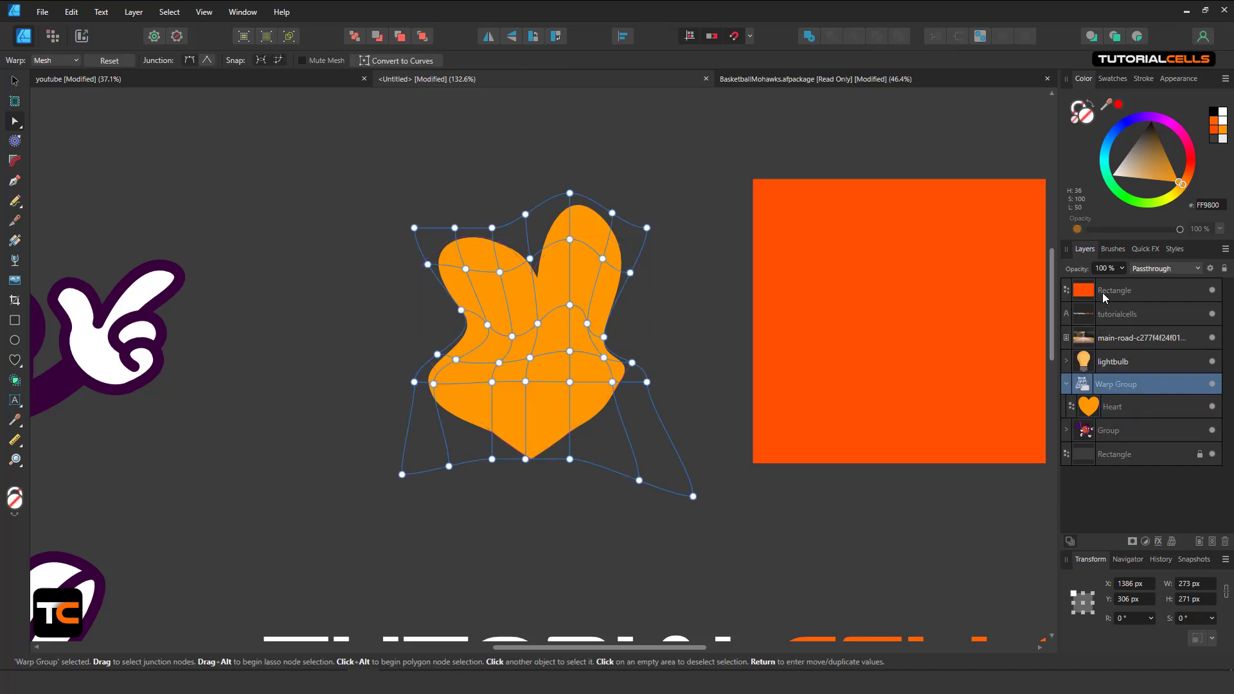
Move the orange-red rectangle into the heart's warp group and select it there
drag(1111, 302, 1121, 398)
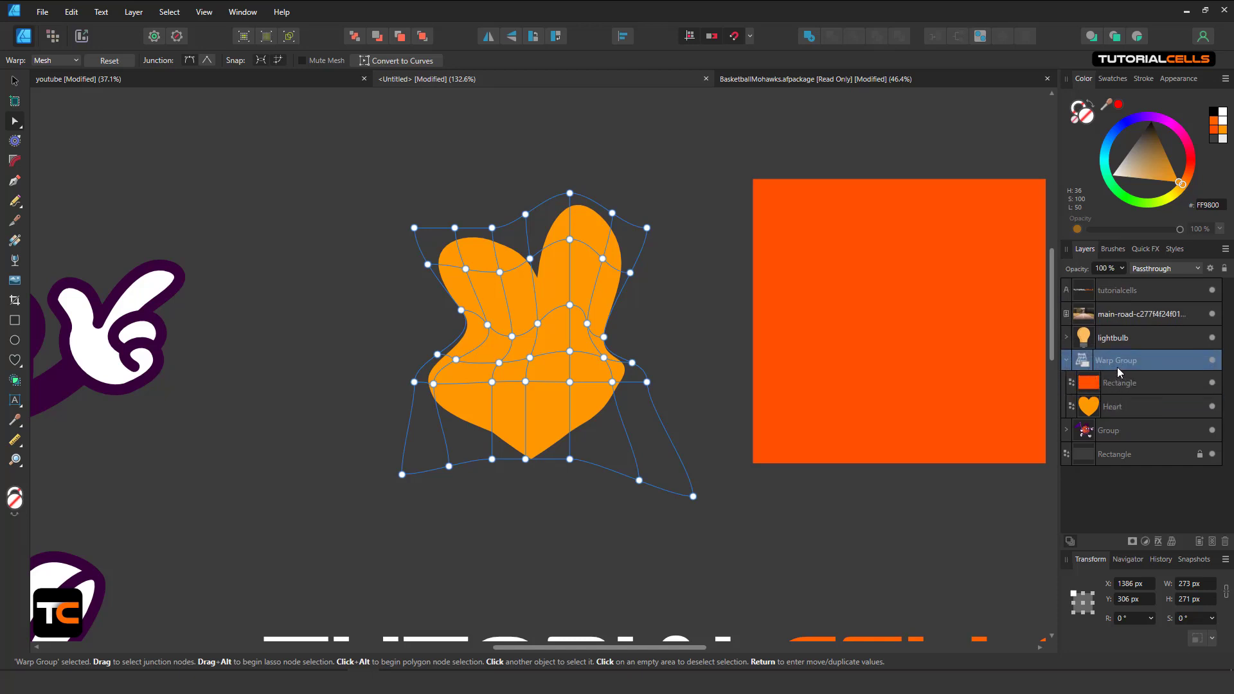
click(1113, 385)
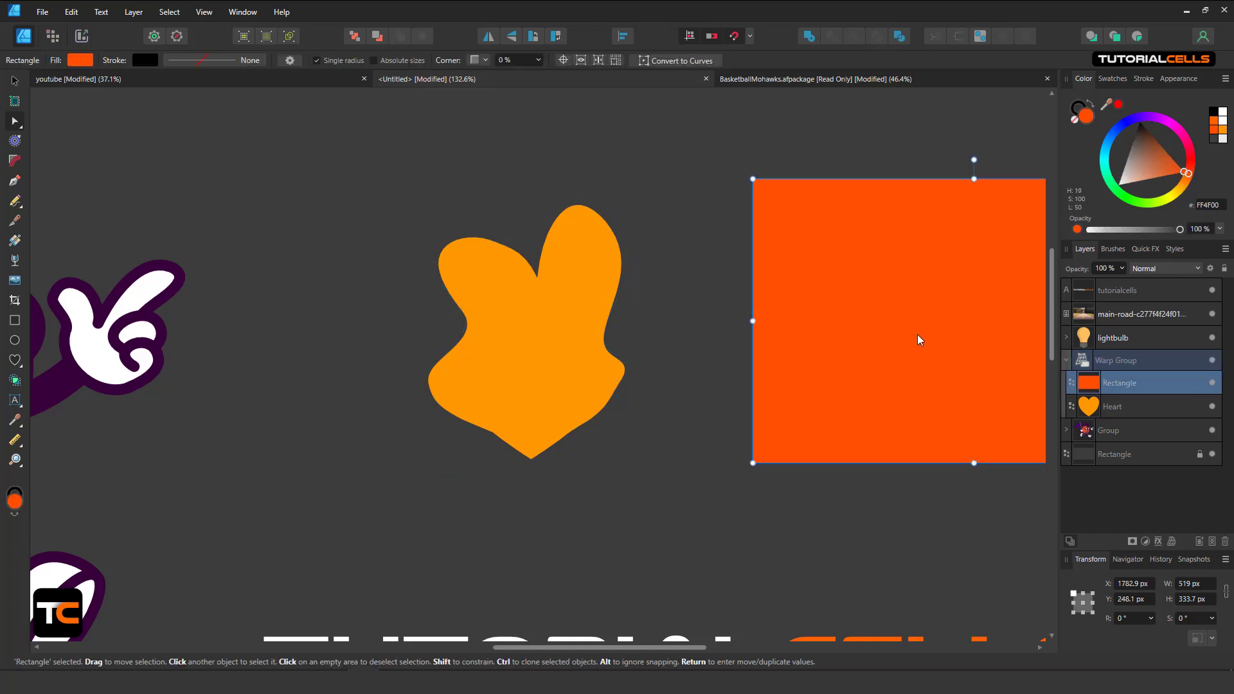
Reposition the orange-red rectangle to about X 1723, Y 279 px and take both it and the heart out of the warp group
drag(918, 338, 778, 350)
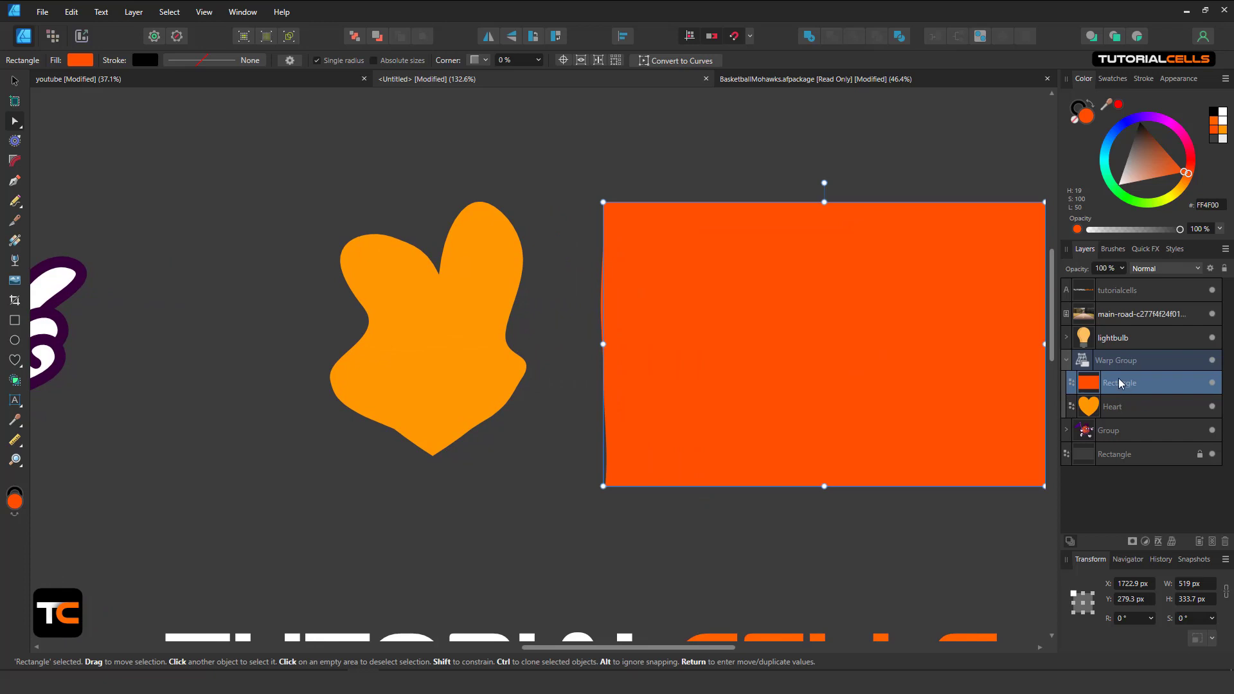
shift+click(1100, 410)
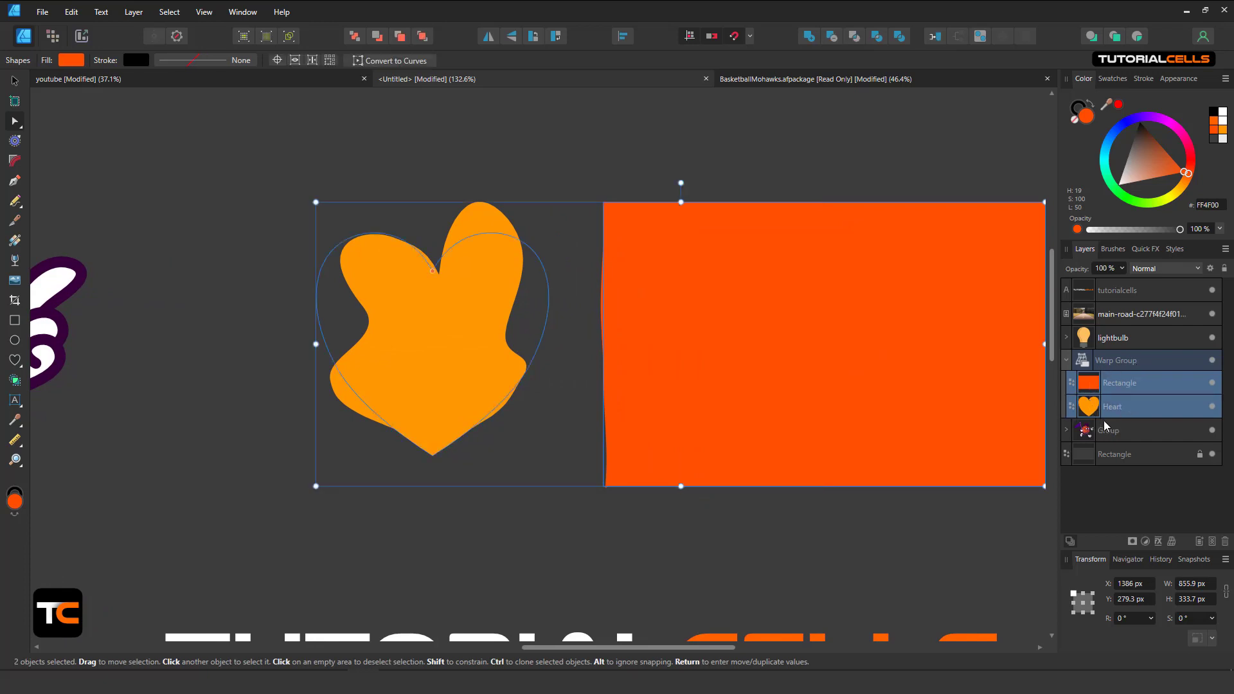
mouse_move(1094, 414)
mouse_down()
mouse_move(1098, 427)
mouse_move(1074, 418)
mouse_up()
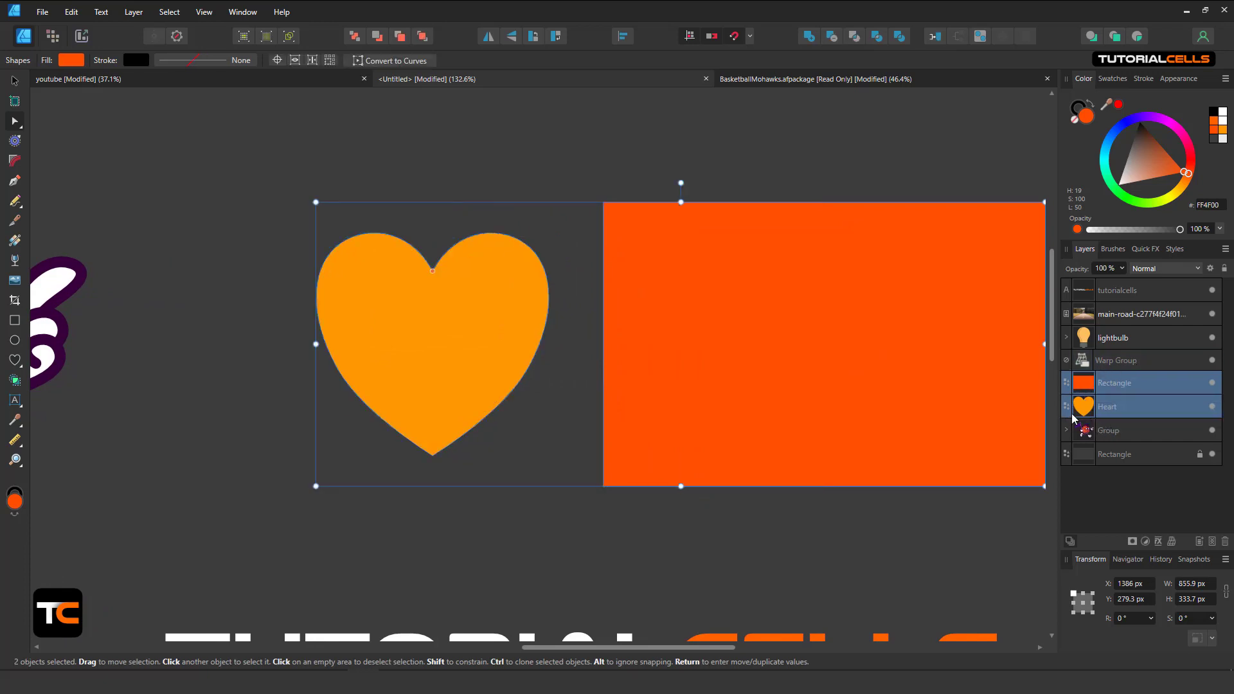
Select the emptied warp group, compare it under the Move and Node tools, and marquee-select all its mesh junctions
click(1110, 366)
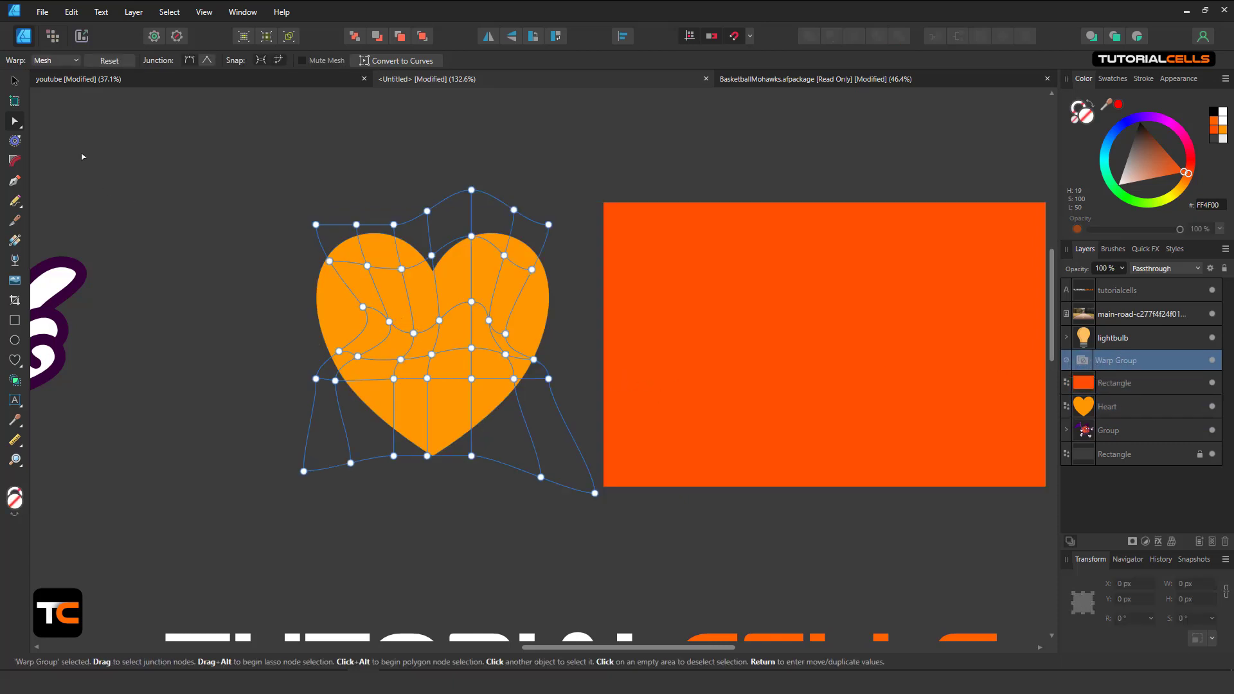
click(14, 81)
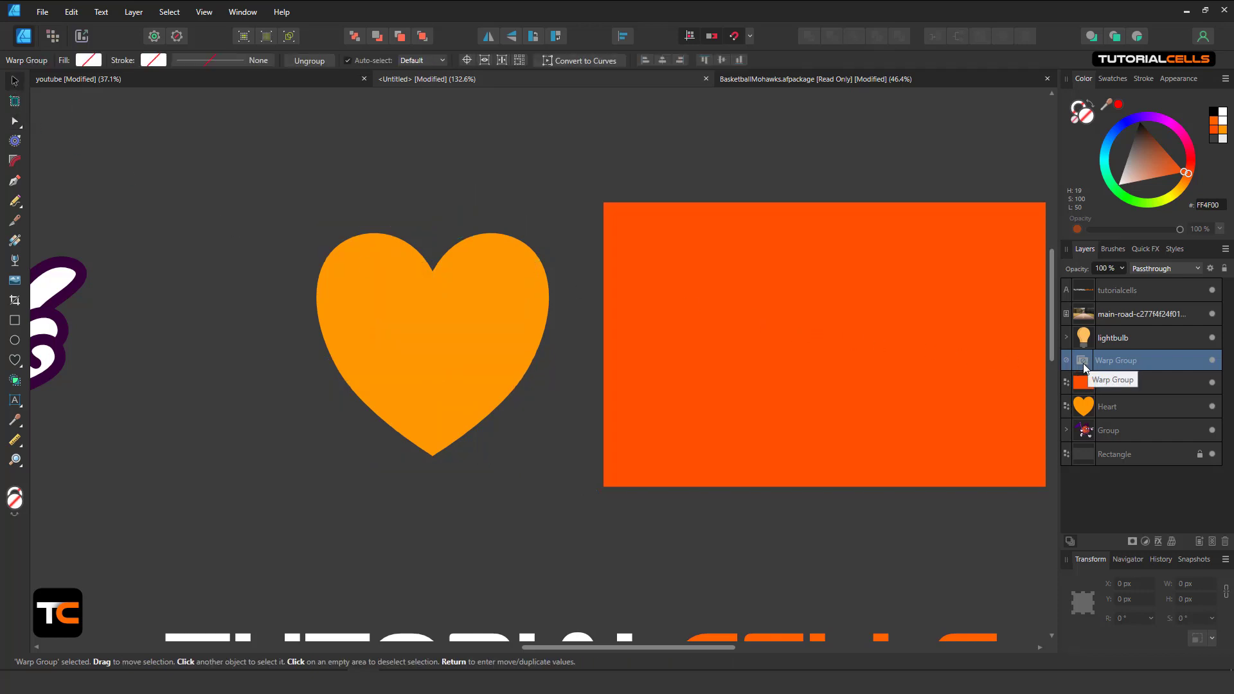
click(14, 123)
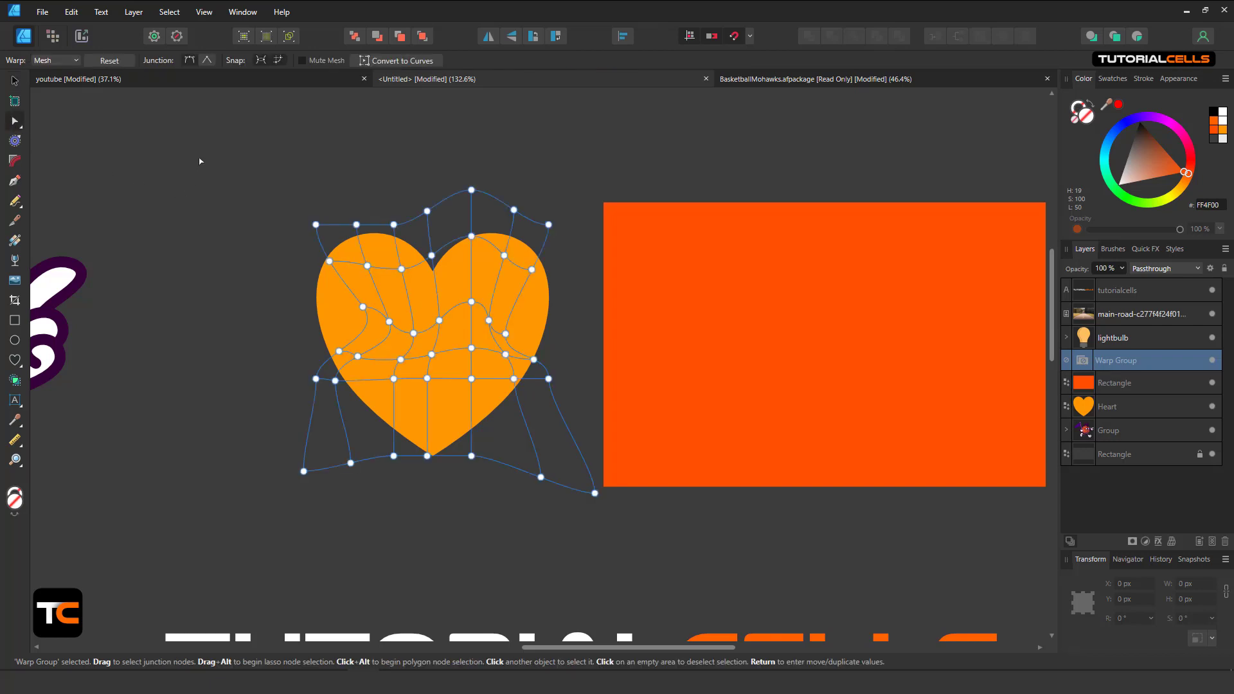
drag(201, 161, 626, 568)
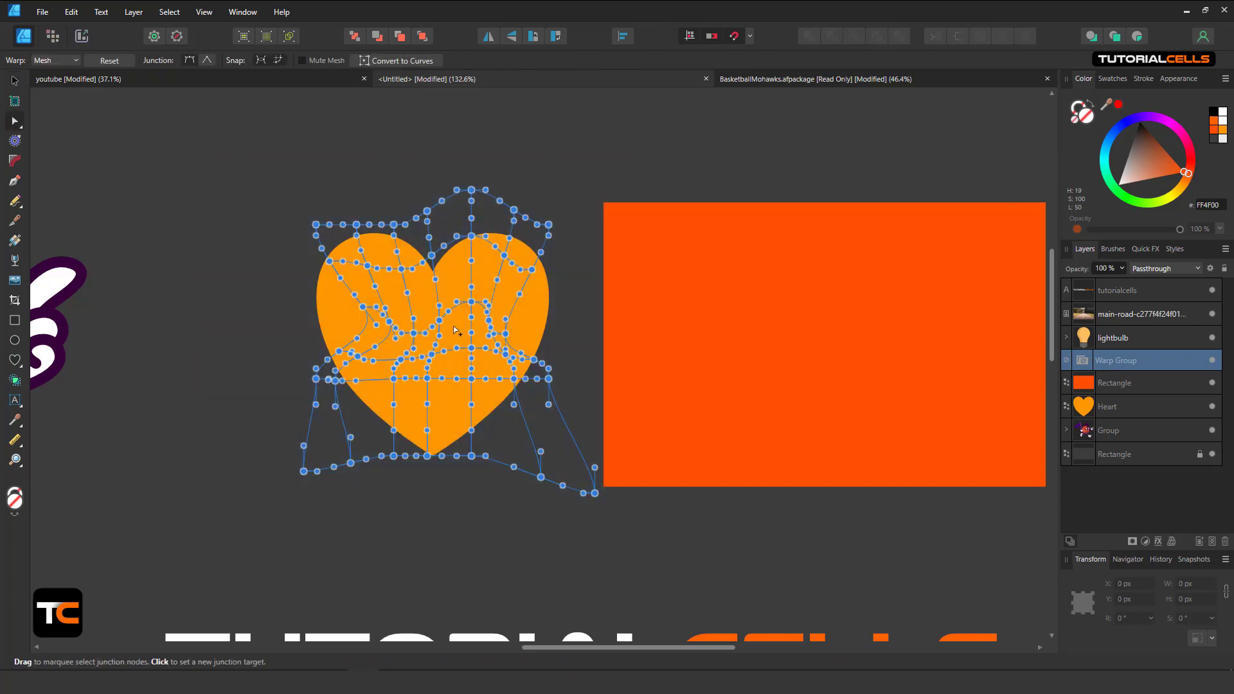
click(453, 325)
drag(235, 169, 622, 526)
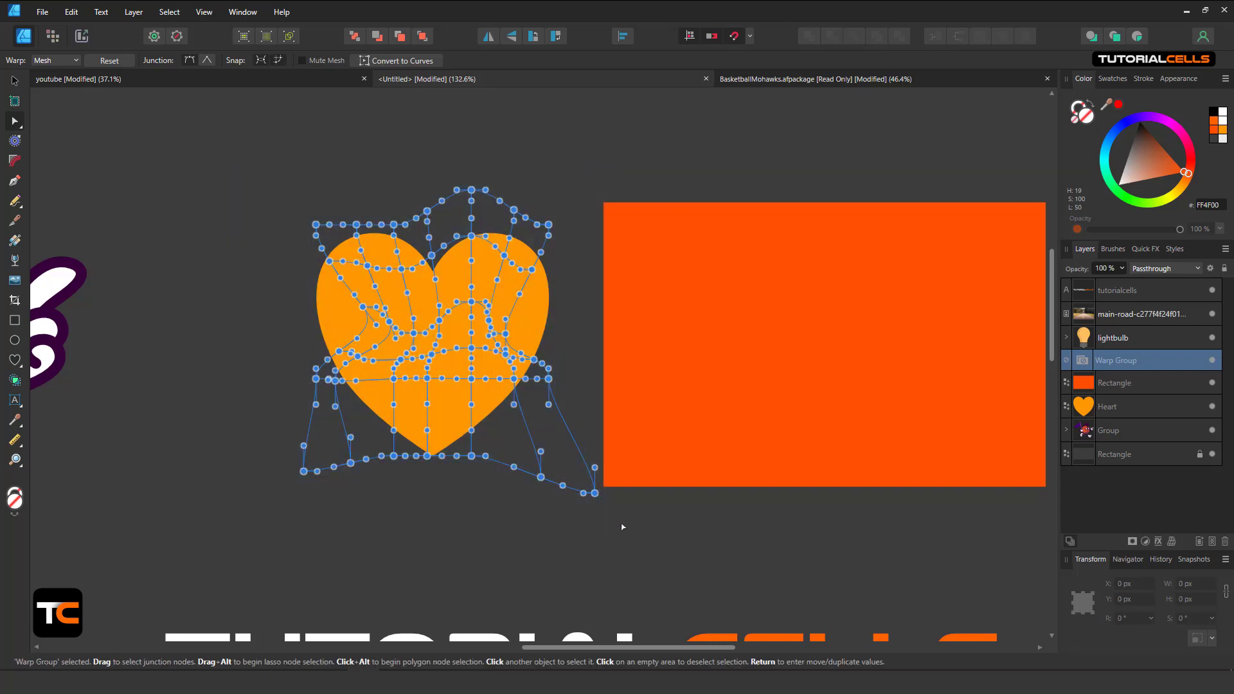
Check the heart, rectangle and empty warp group one by one, and place the rectangle inside the warp group
click(1092, 408)
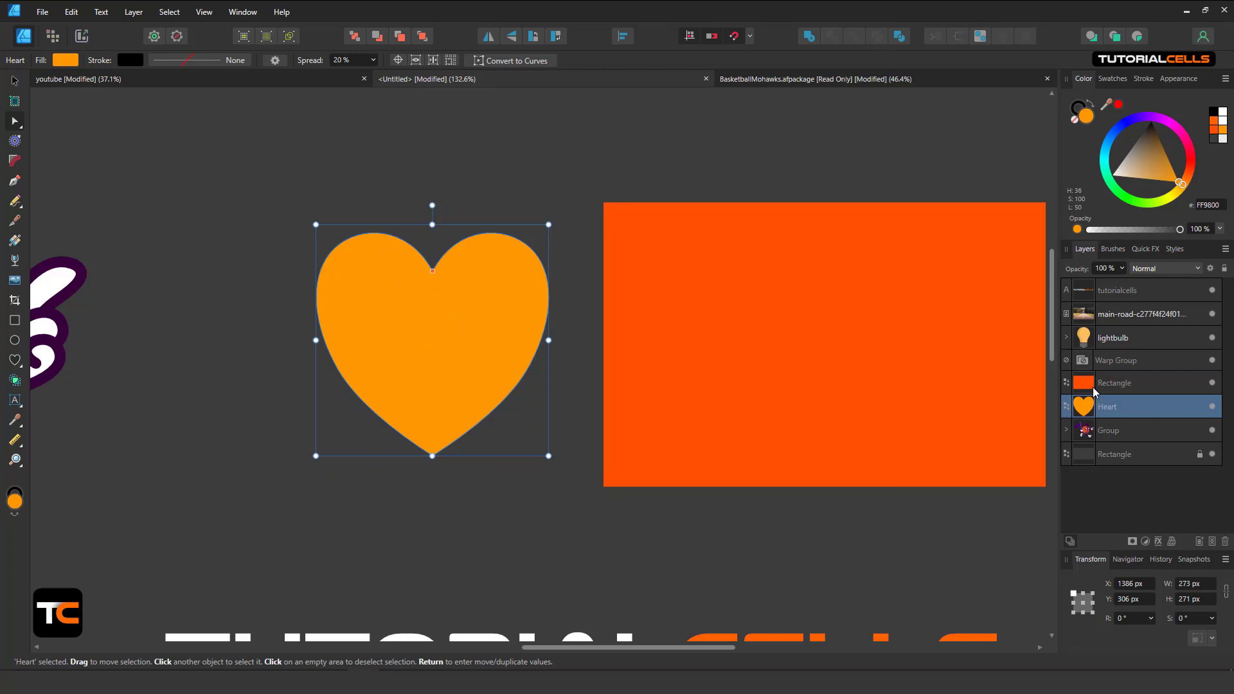
click(1094, 389)
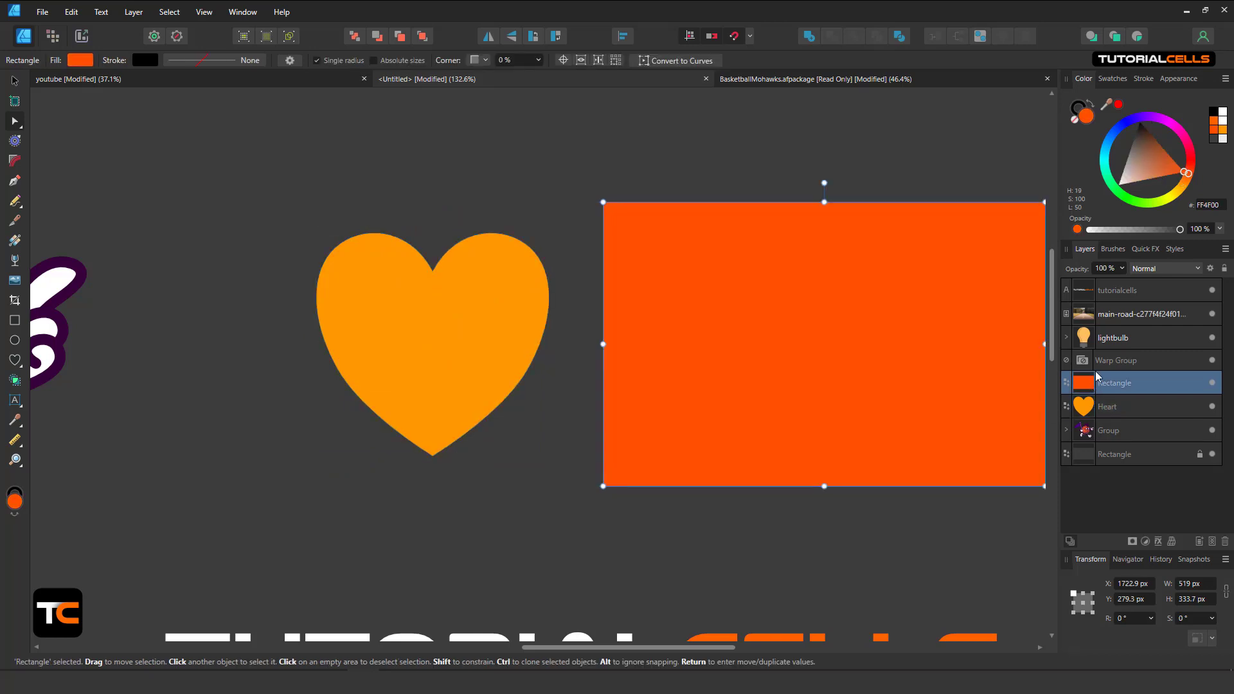
click(1087, 365)
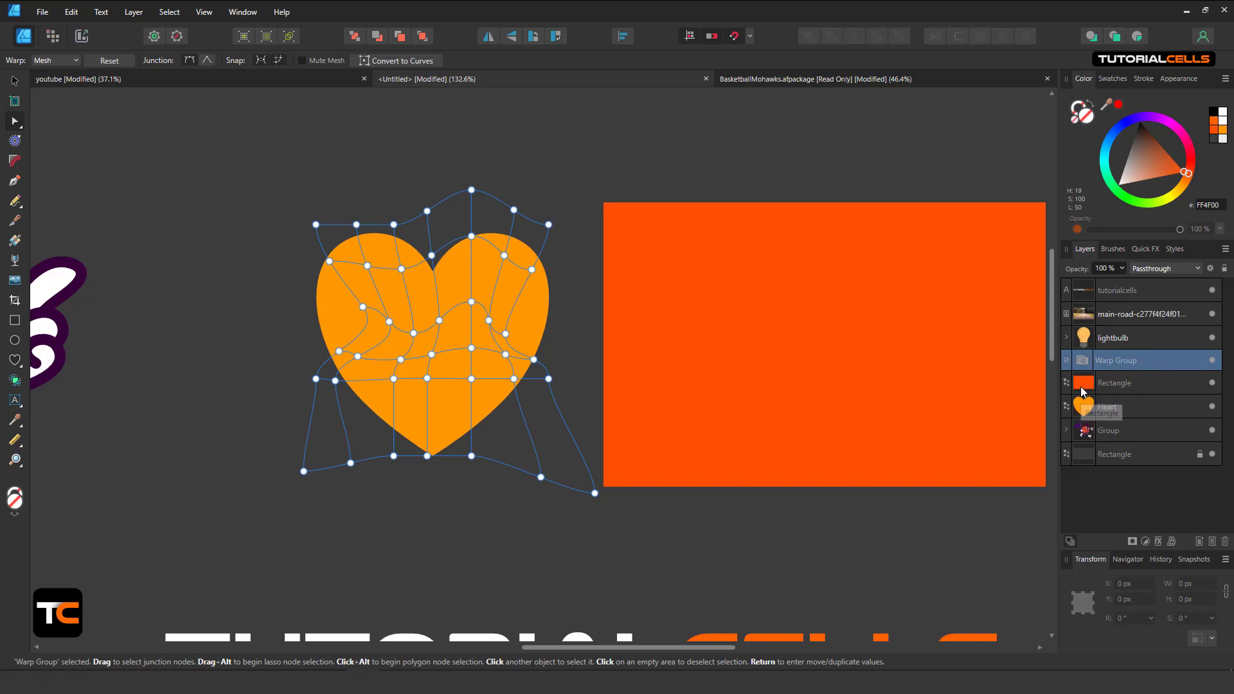
drag(1080, 390, 1106, 368)
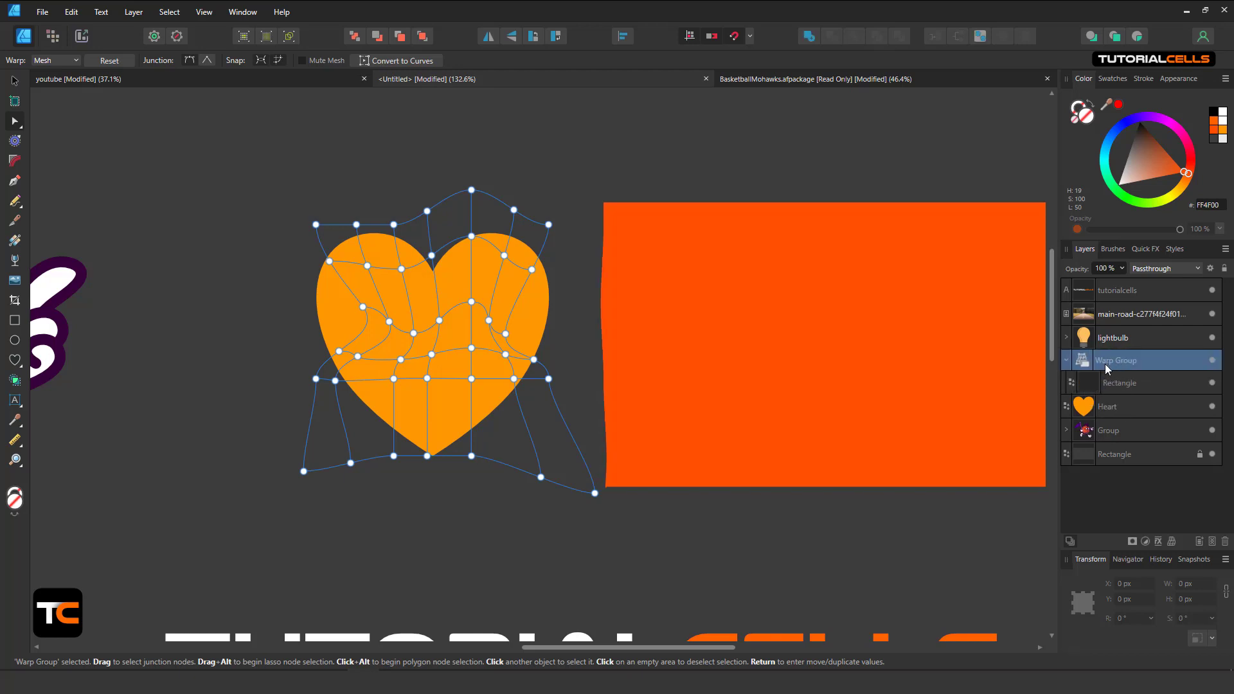
Move the warp group with its rectangle over the heart, to about X 1316, Y 271 px
click(14, 81)
drag(892, 338, 548, 331)
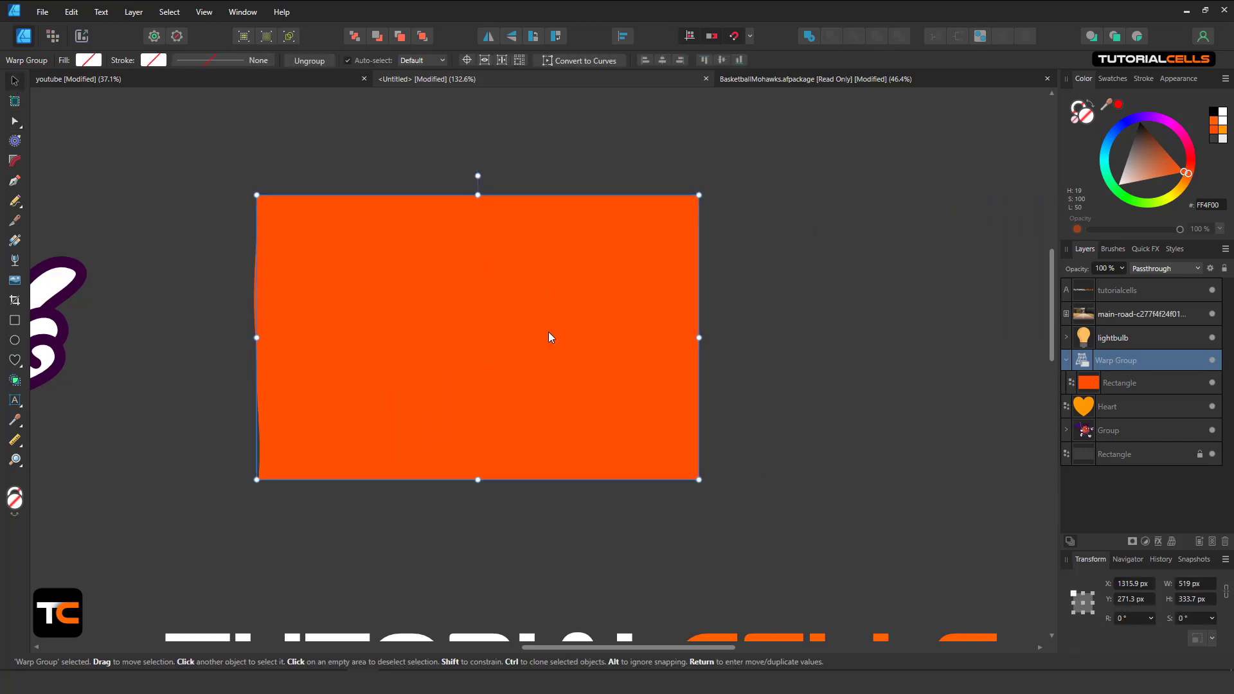
click(1066, 361)
click(1066, 361)
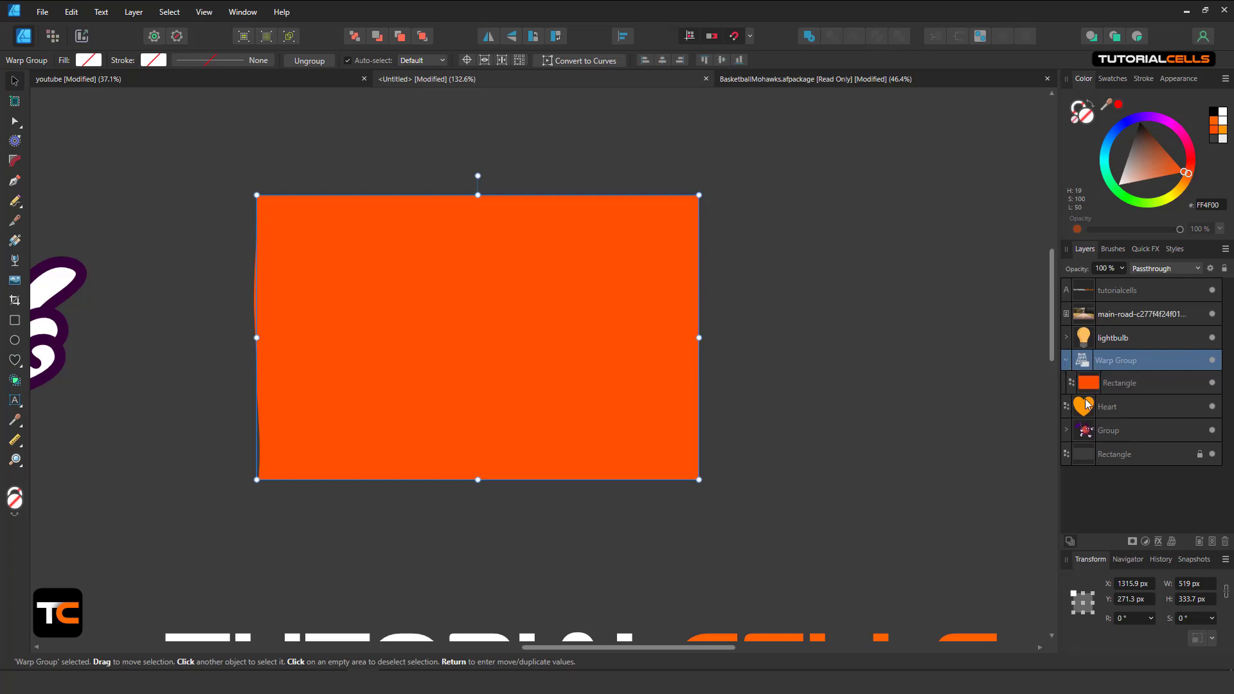
Examine the nested rectangle and the warp group's mesh with the Node tool to compare their positions
click(1105, 388)
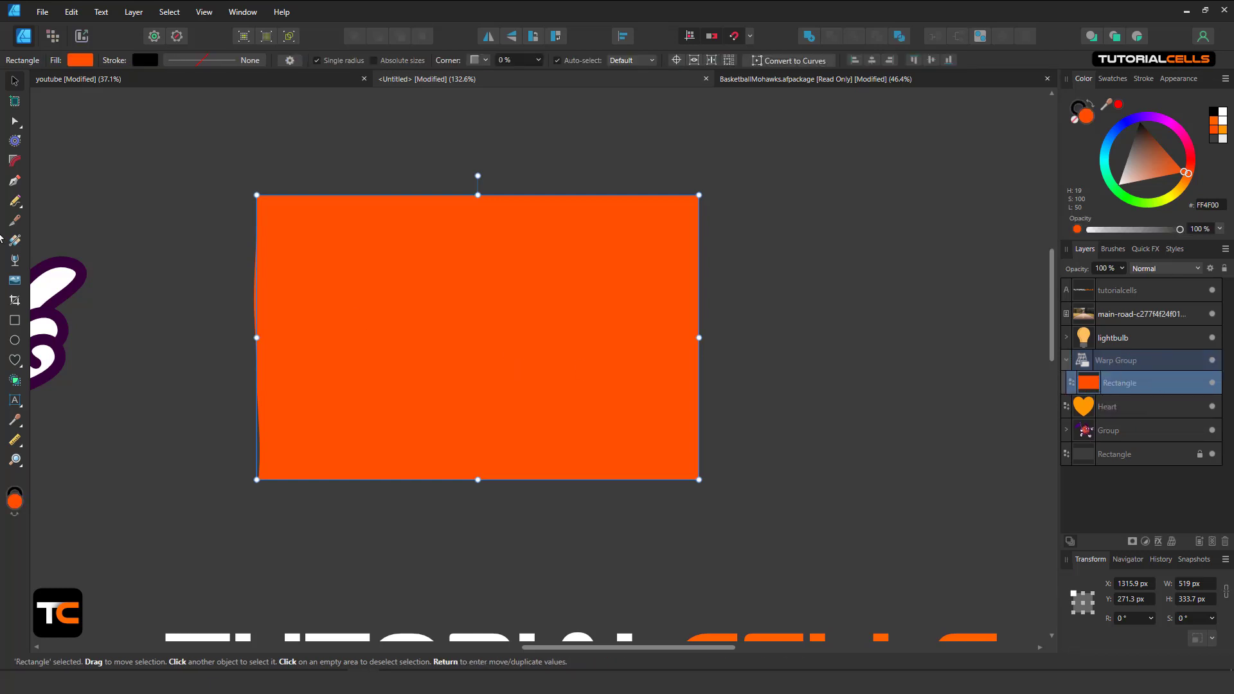
click(15, 122)
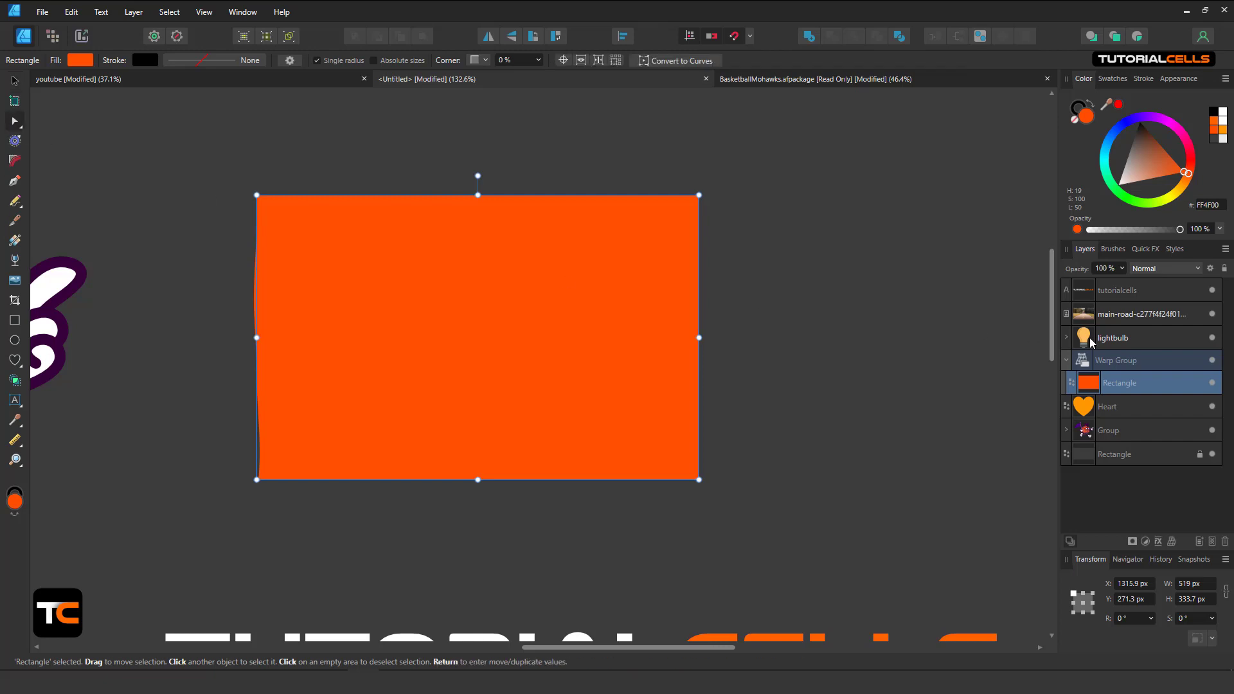
click(1107, 361)
scroll(395, 372, down, 2)
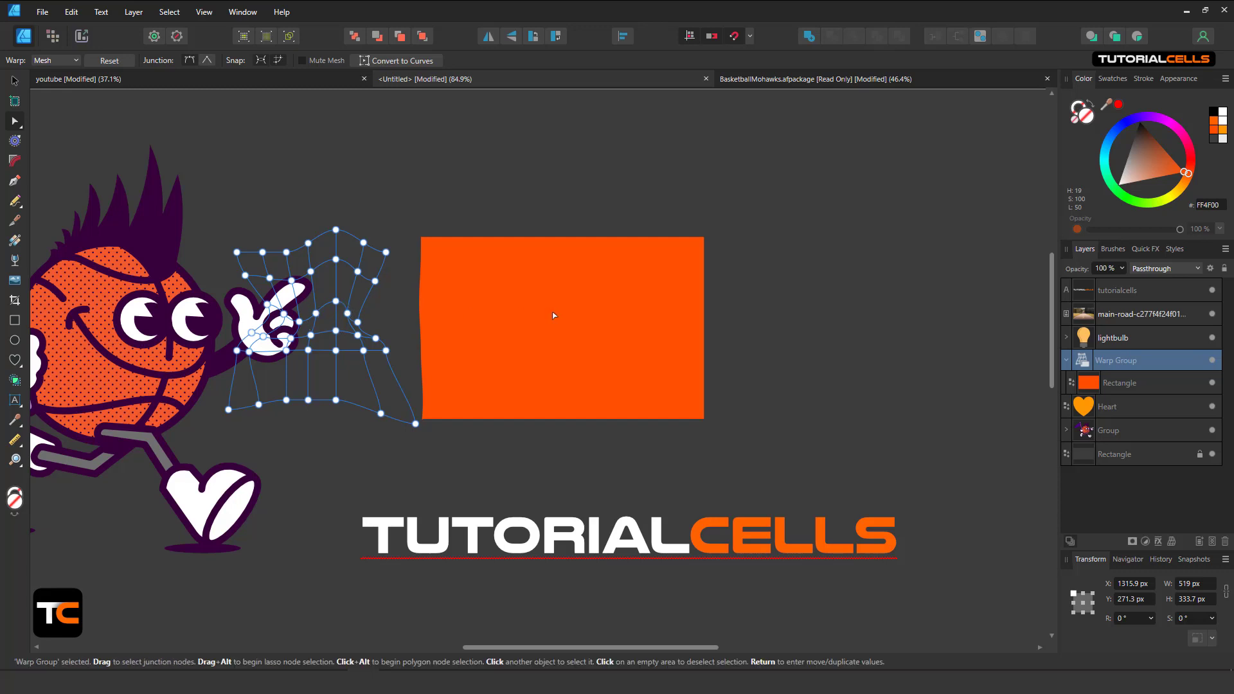
Move the nested rectangle to about X 1732, Y 279 px, clear of the heart, and delete the warp group containing it
click(1074, 388)
drag(581, 341, 808, 353)
click(1108, 364)
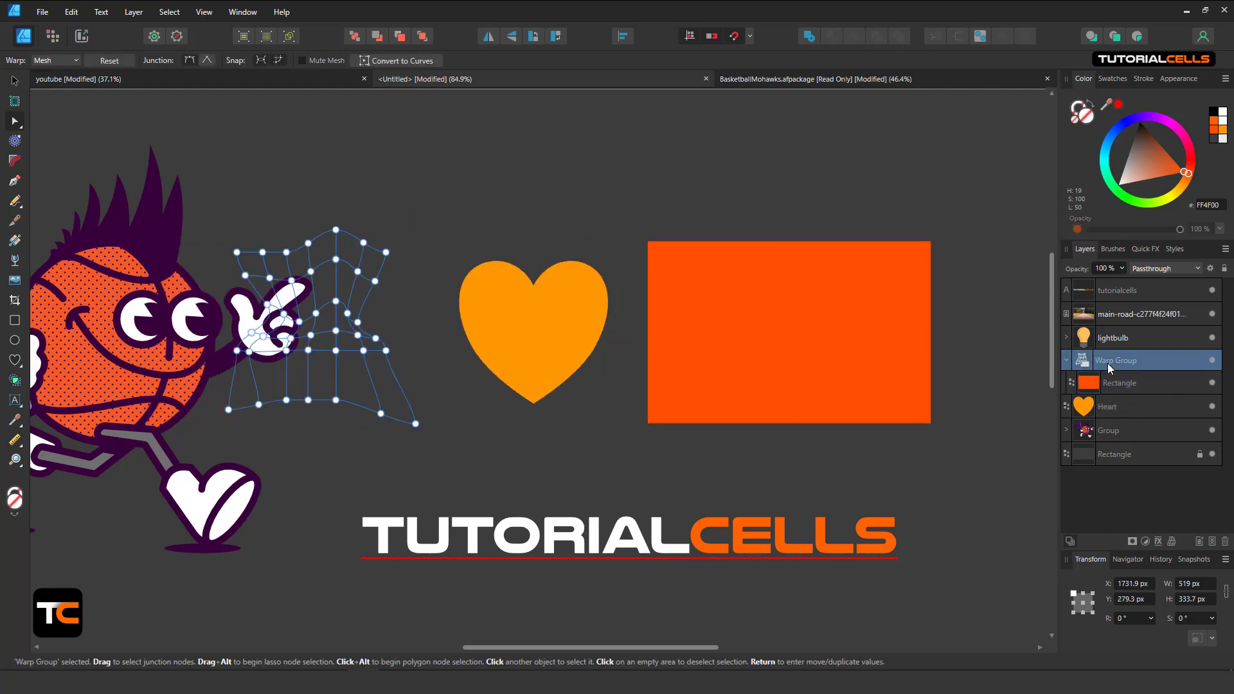
key(Delete)
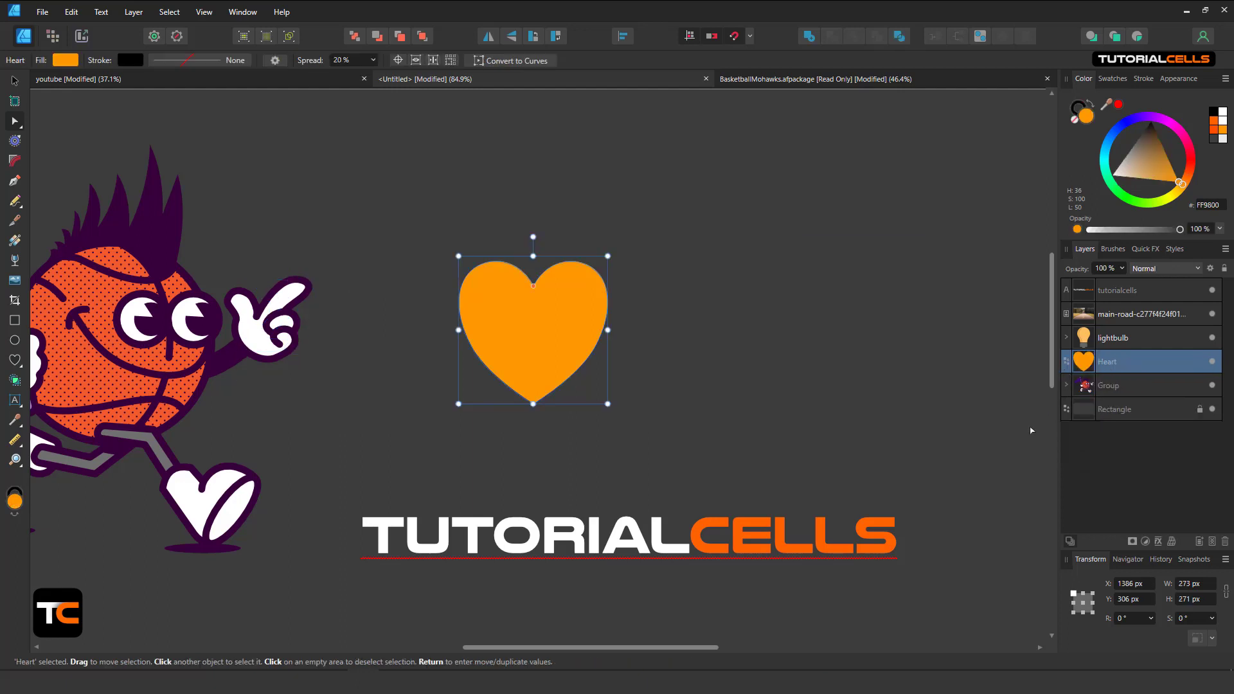
Expand the basketball mascot's group and look through its nested layers
drag(331, 320, 650, 270)
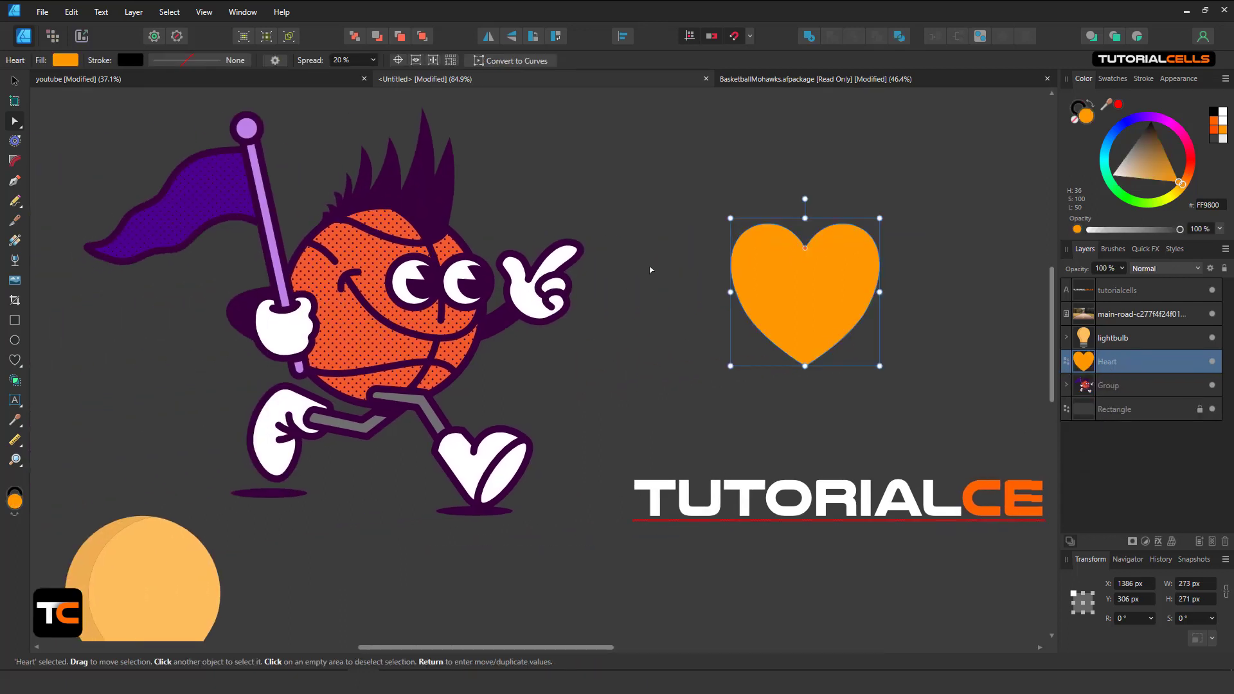
drag(693, 388, 567, 348)
drag(248, 248, 484, 293)
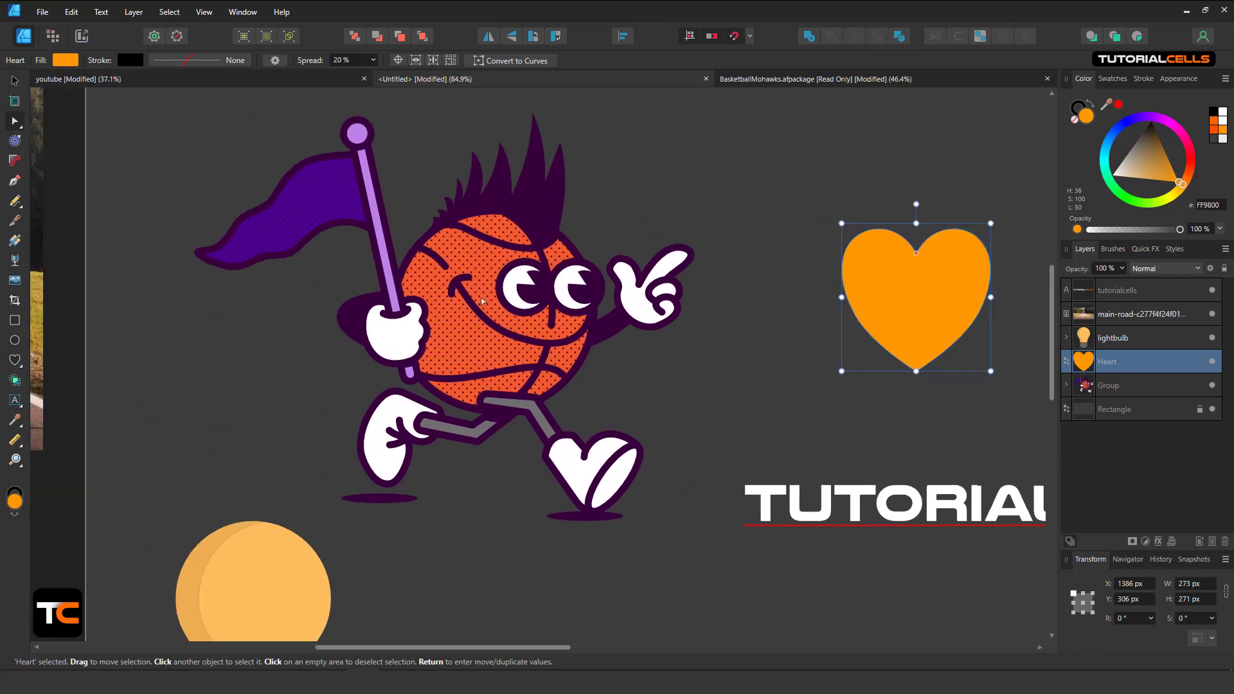
scroll(485, 293, up, 1)
click(1066, 387)
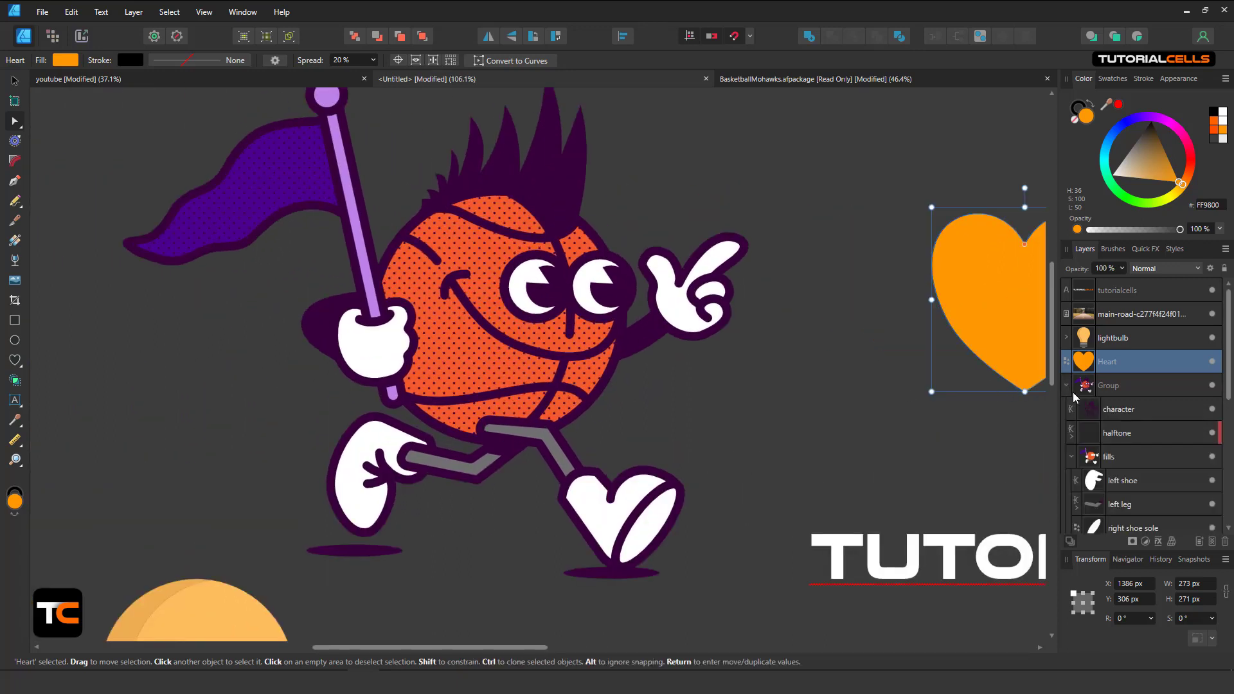
scroll(1099, 432, down, 4)
scroll(1138, 446, down, 2)
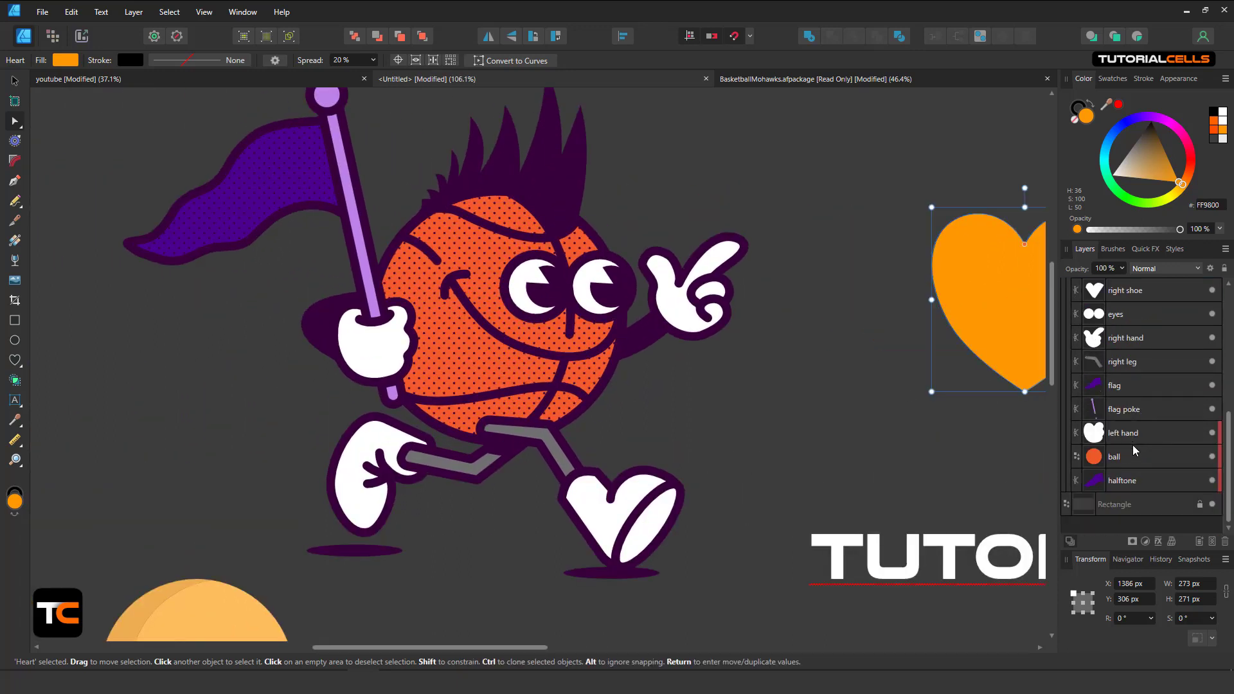
scroll(1129, 460, up, 3)
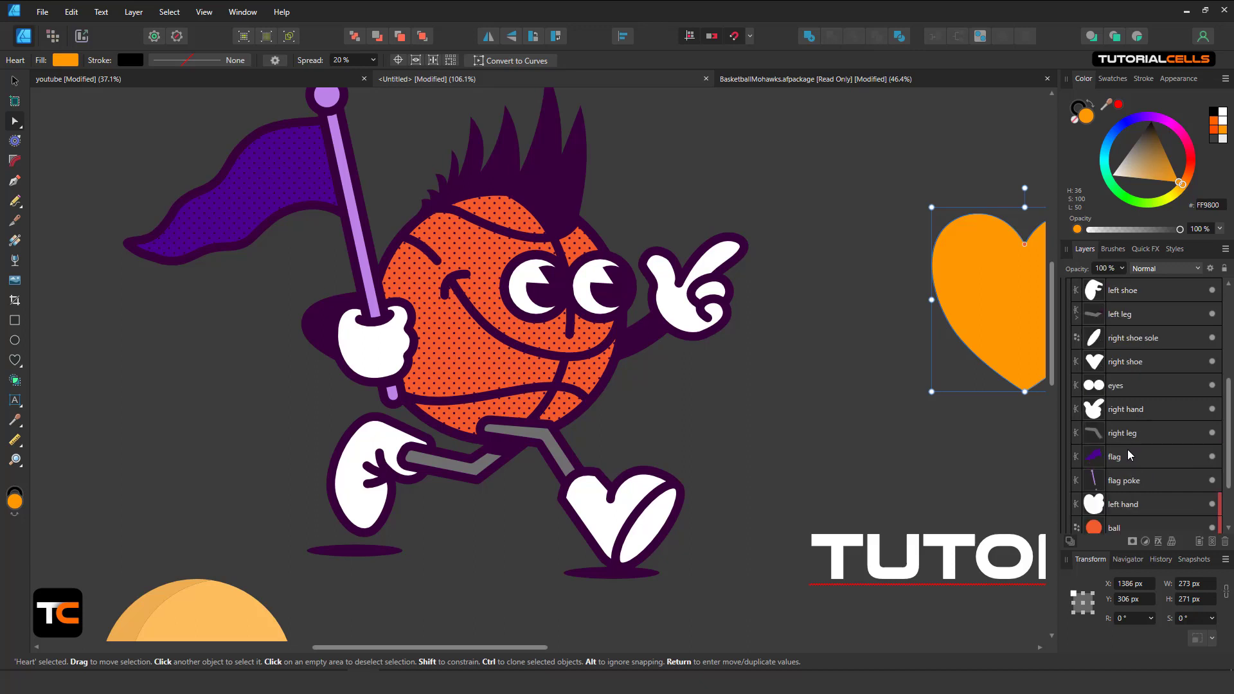
scroll(1131, 454, up, 6)
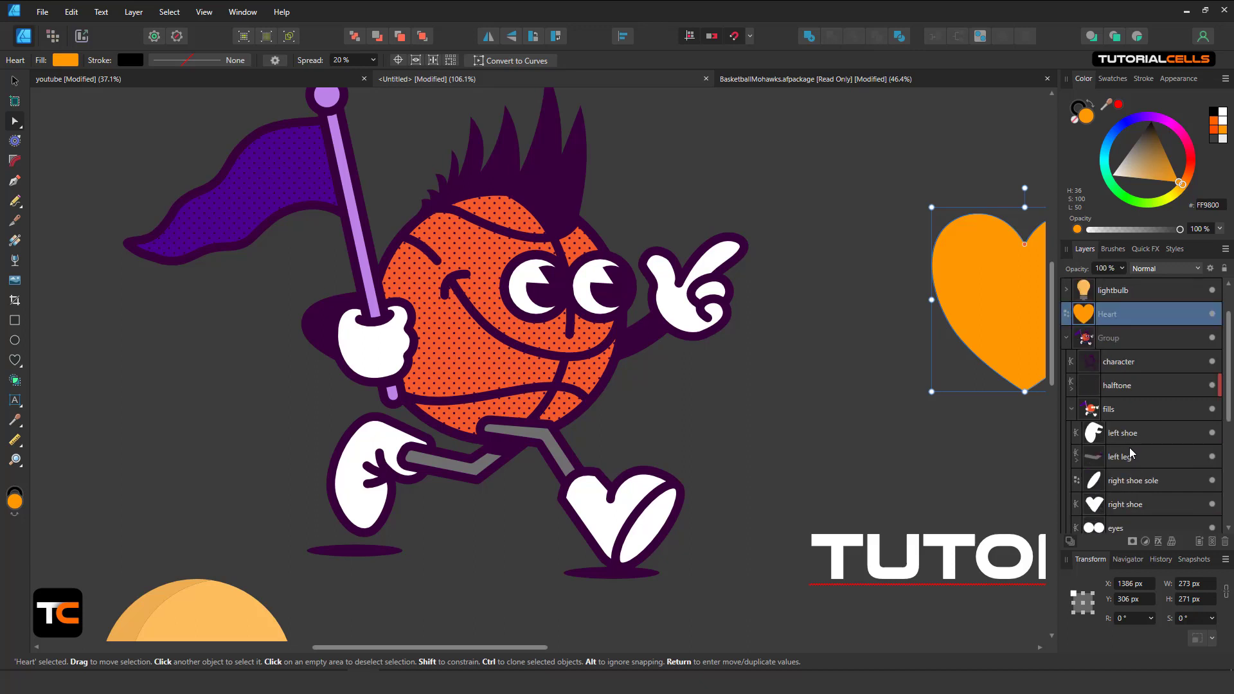
Select the mascot's fills layer and toggle its visibility off and on to examine what it contains
click(1122, 389)
click(1116, 411)
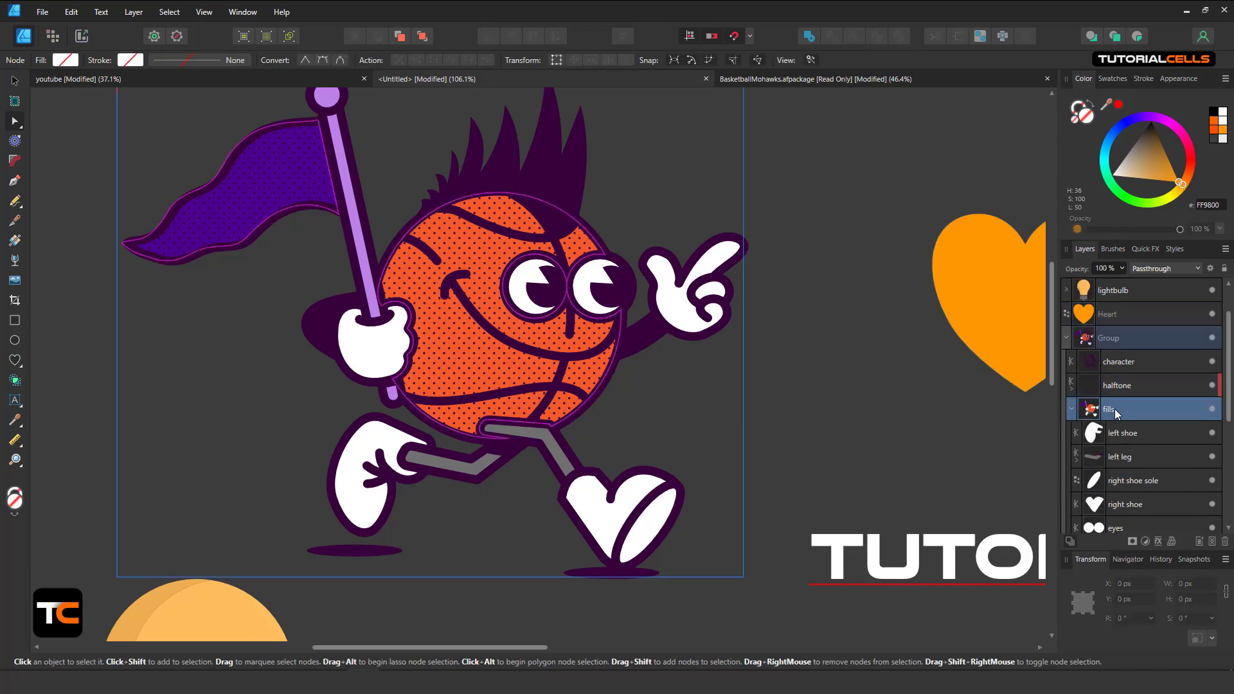
click(1211, 410)
click(1212, 410)
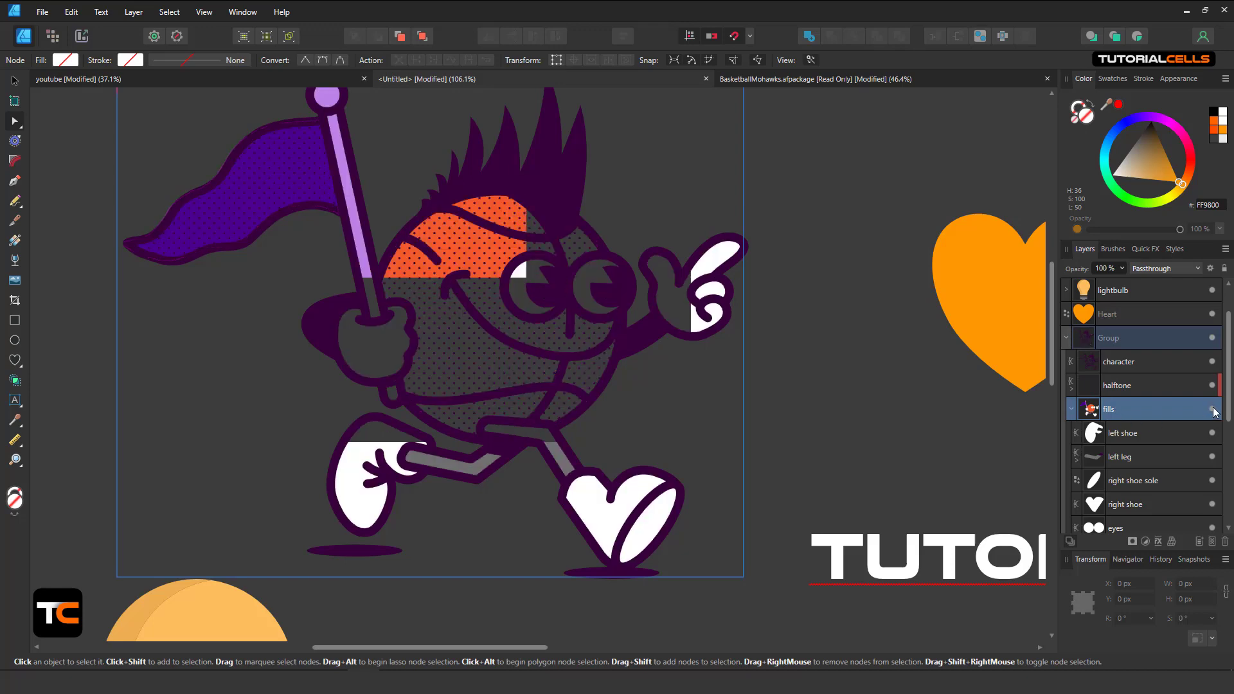
click(1213, 410)
click(1213, 410)
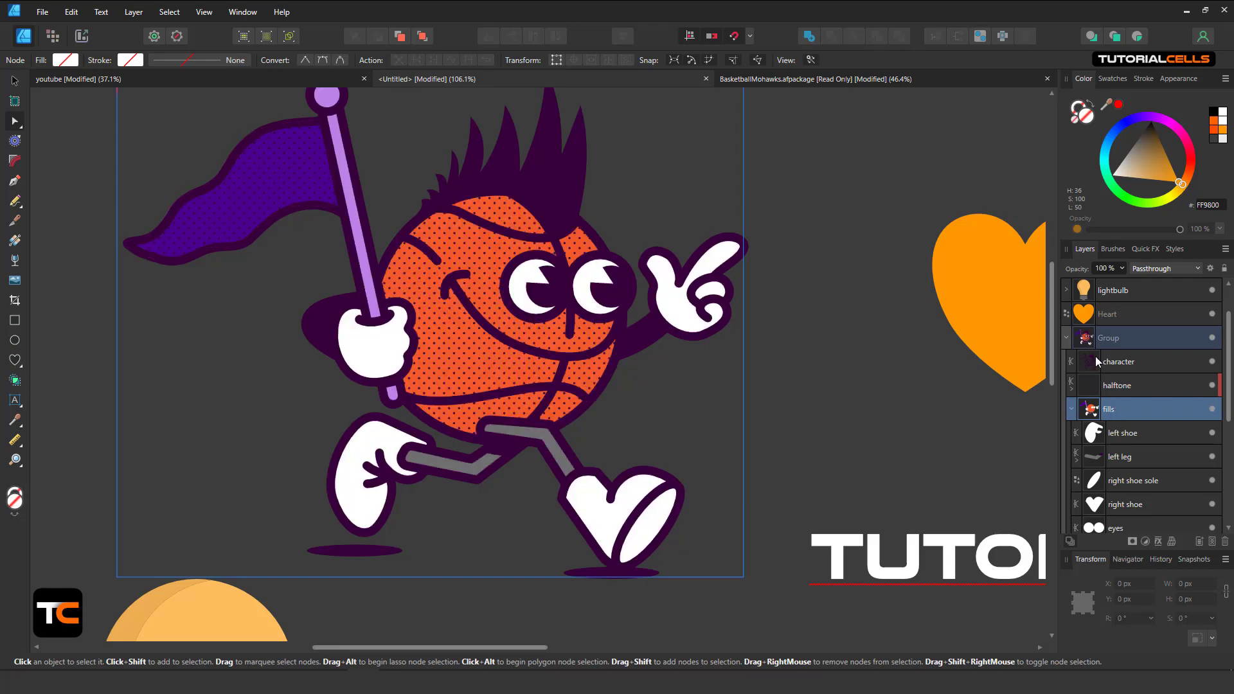
Collapse the mascot's group, apply a Mesh warp to it, and pull the mesh's centre patch down and to the left
click(1068, 338)
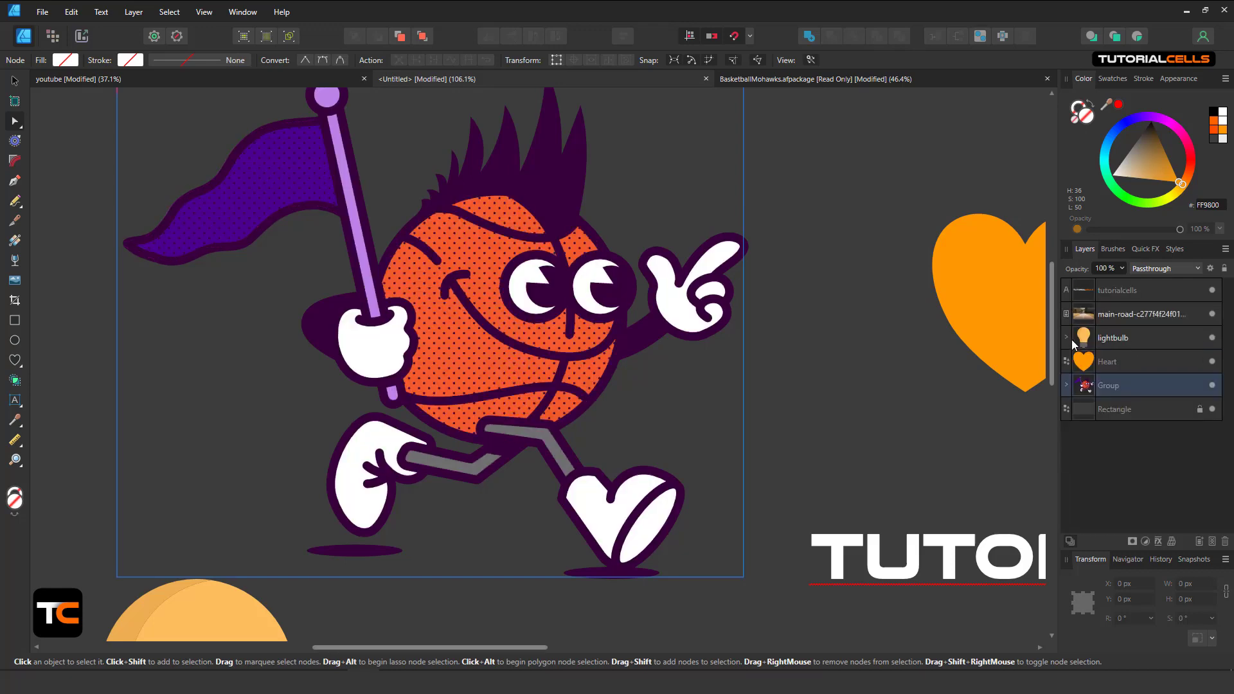
click(1105, 387)
scroll(661, 344, down, 3)
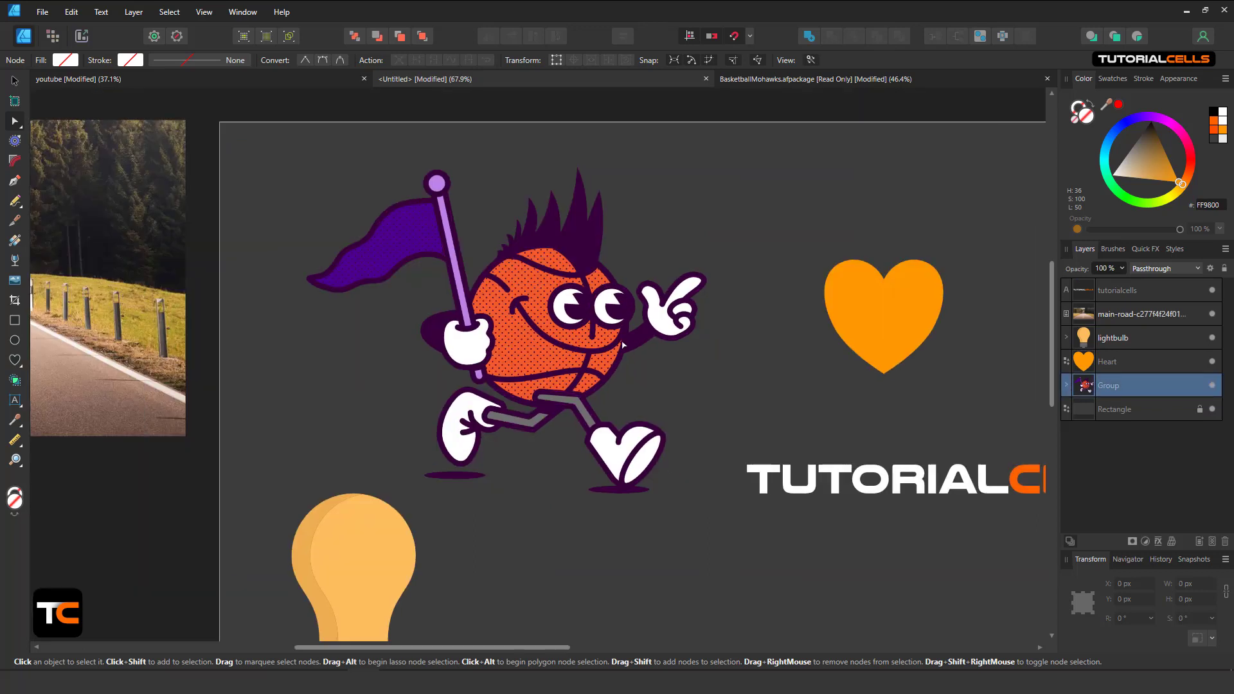
click(1169, 542)
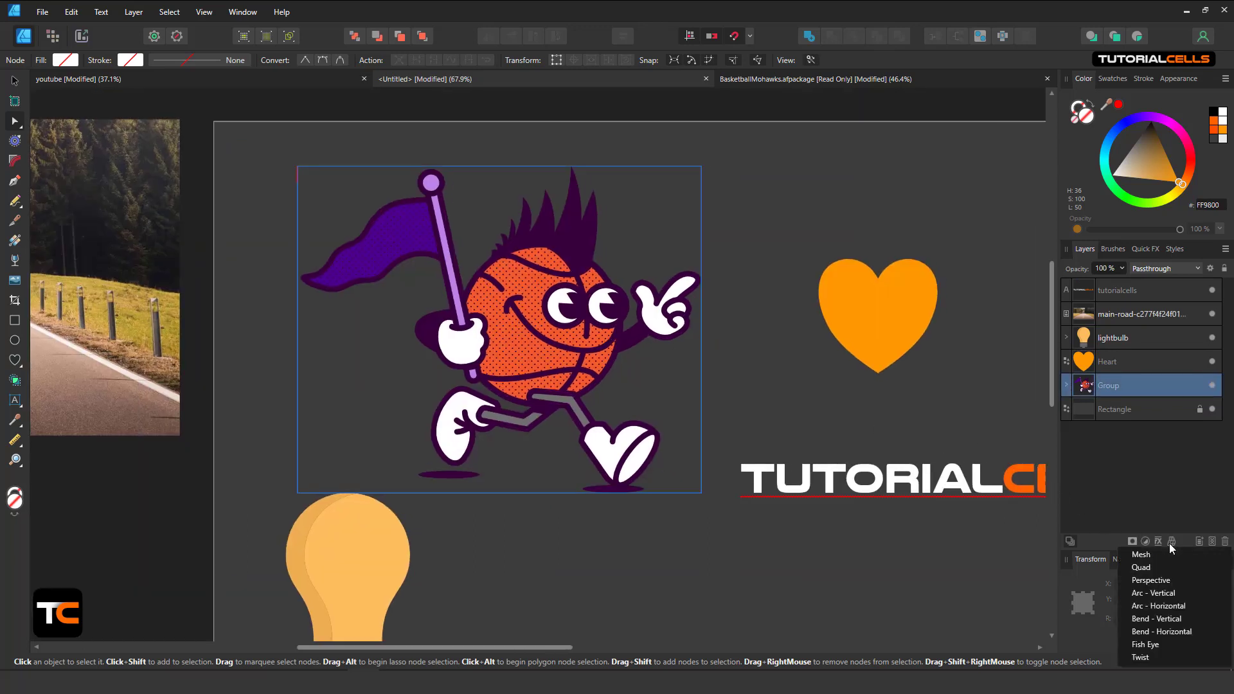
click(1143, 556)
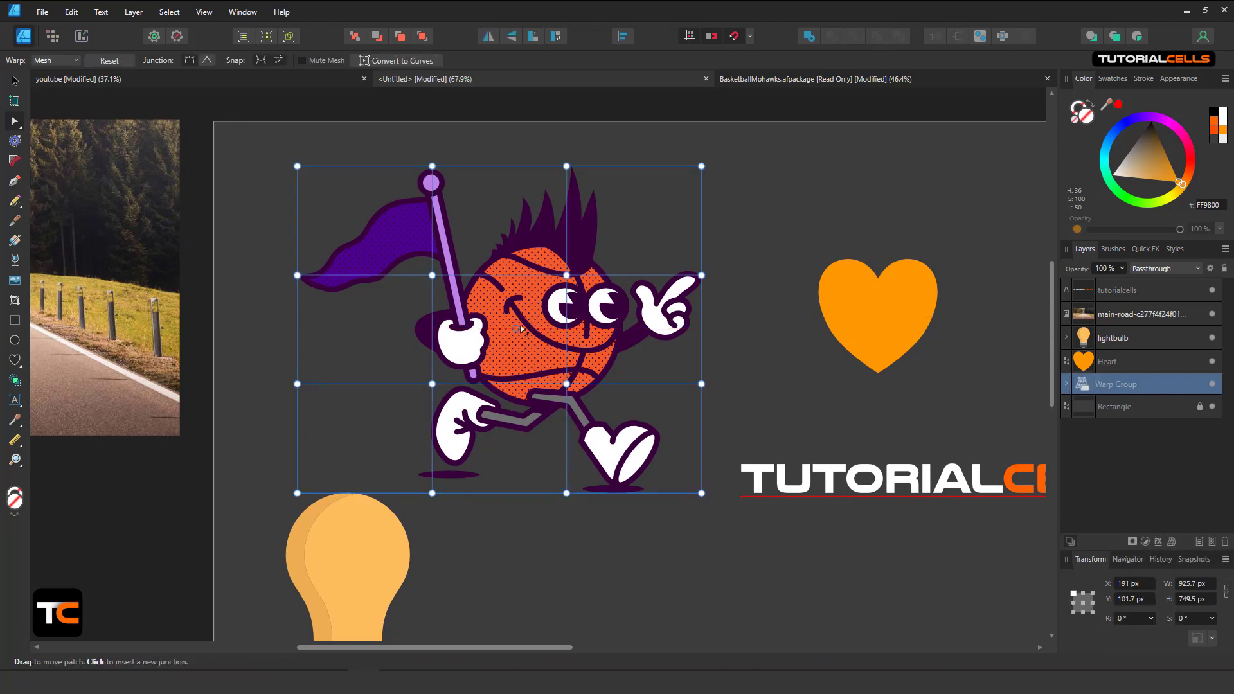
drag(520, 329, 483, 353)
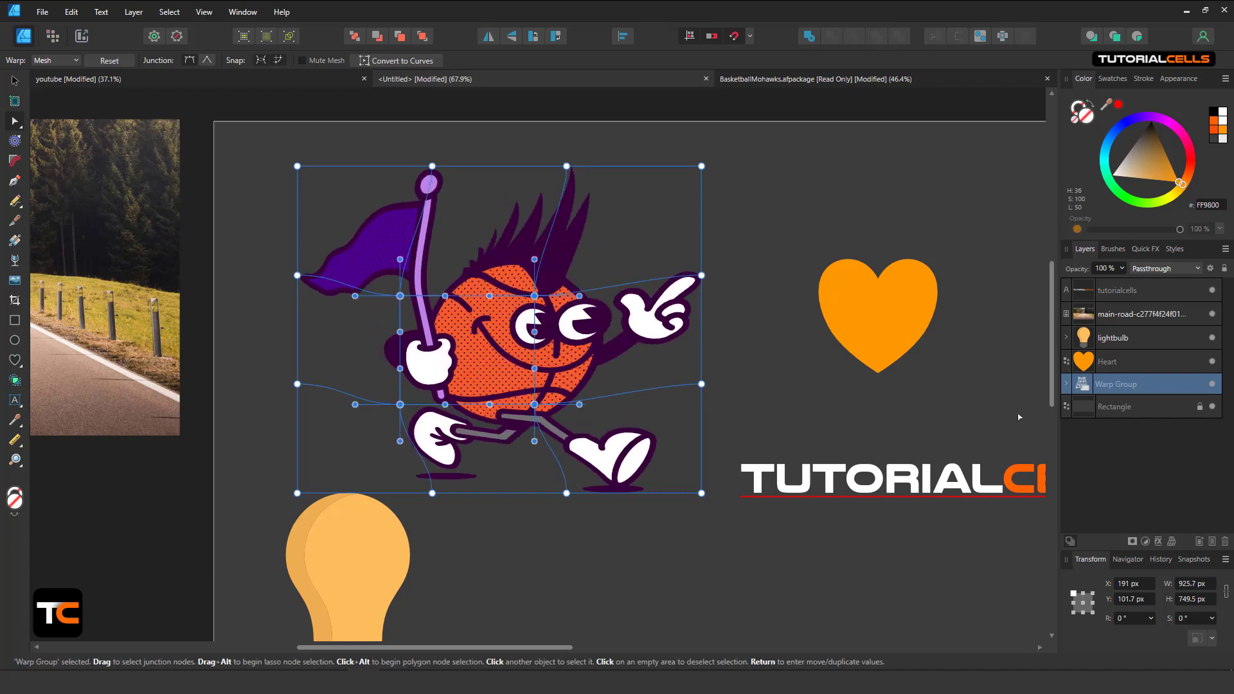
Expand the mascot's warp group and take the mascot's group out, above the warp group in the layer order
click(1066, 386)
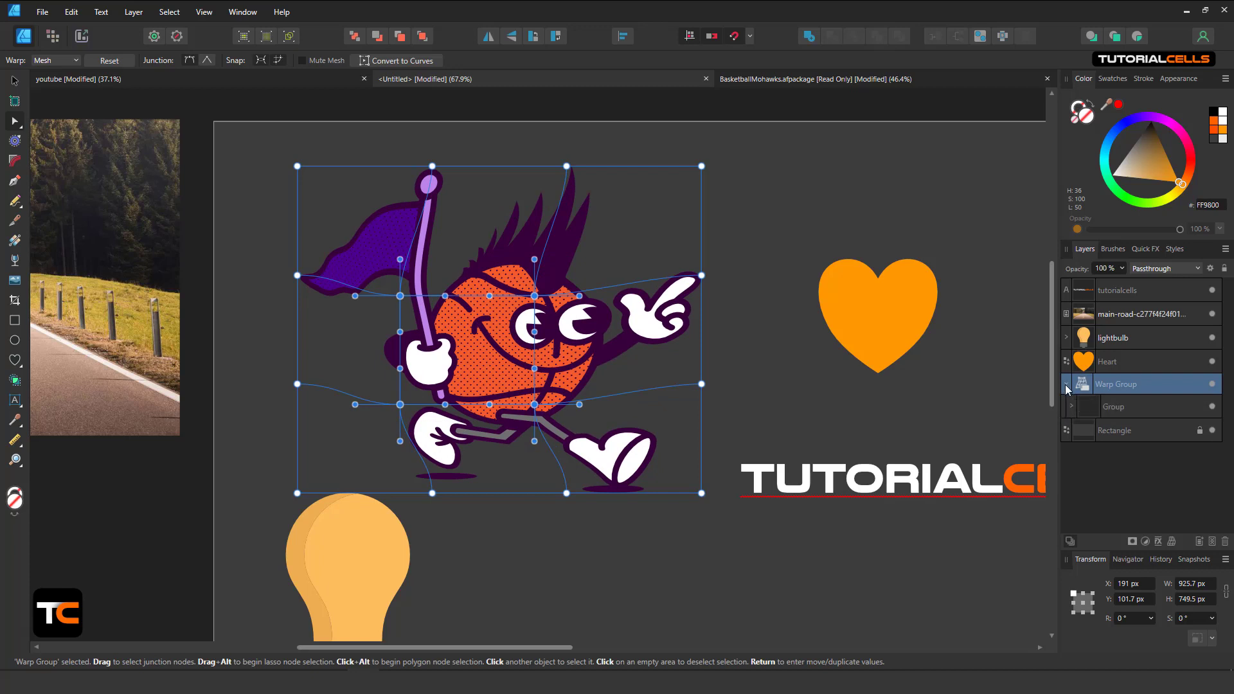
drag(1108, 412, 1100, 381)
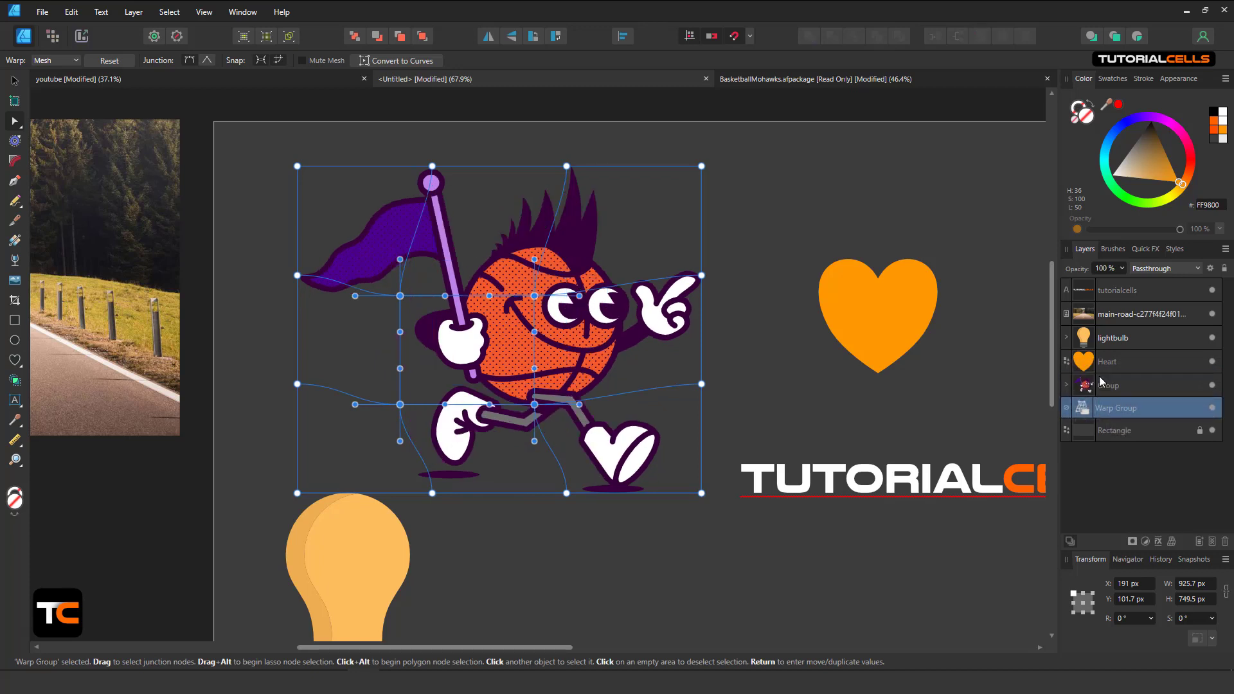
Select the TUTORIALCELLS text and move it slightly down and to the right, to about X 1237 px, Y 851 px
click(1104, 409)
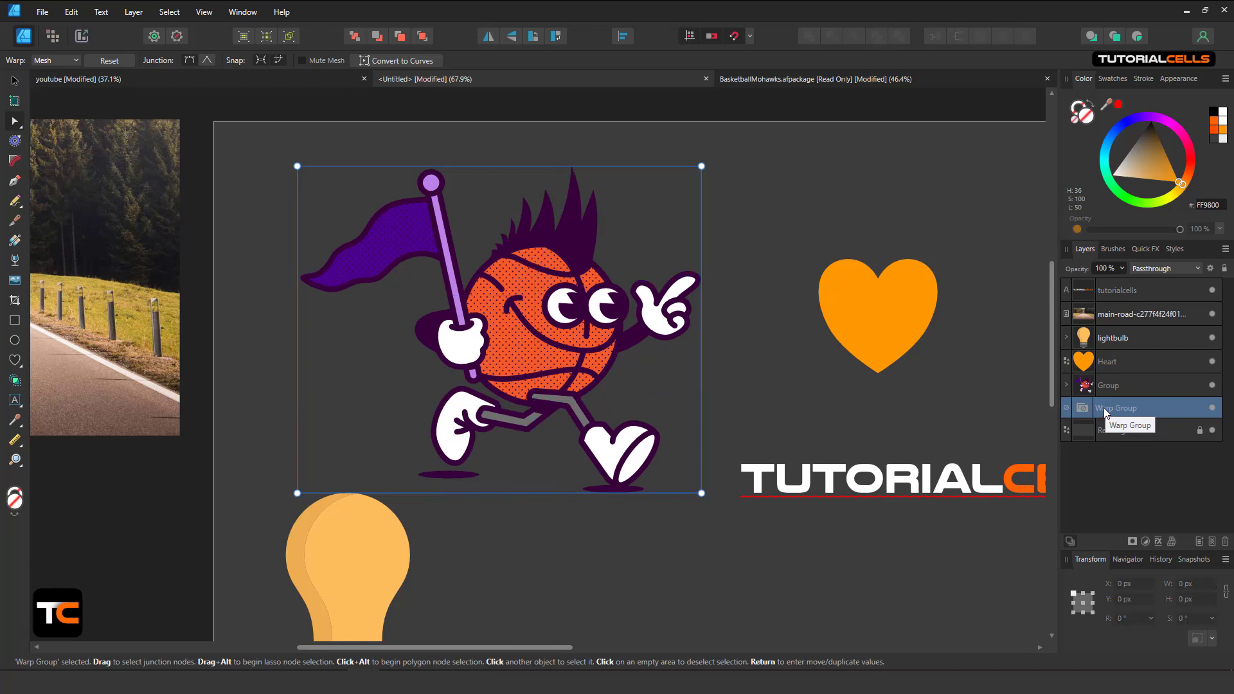
scroll(891, 470, down, 1)
drag(891, 470, 521, 355)
scroll(559, 363, up, 3)
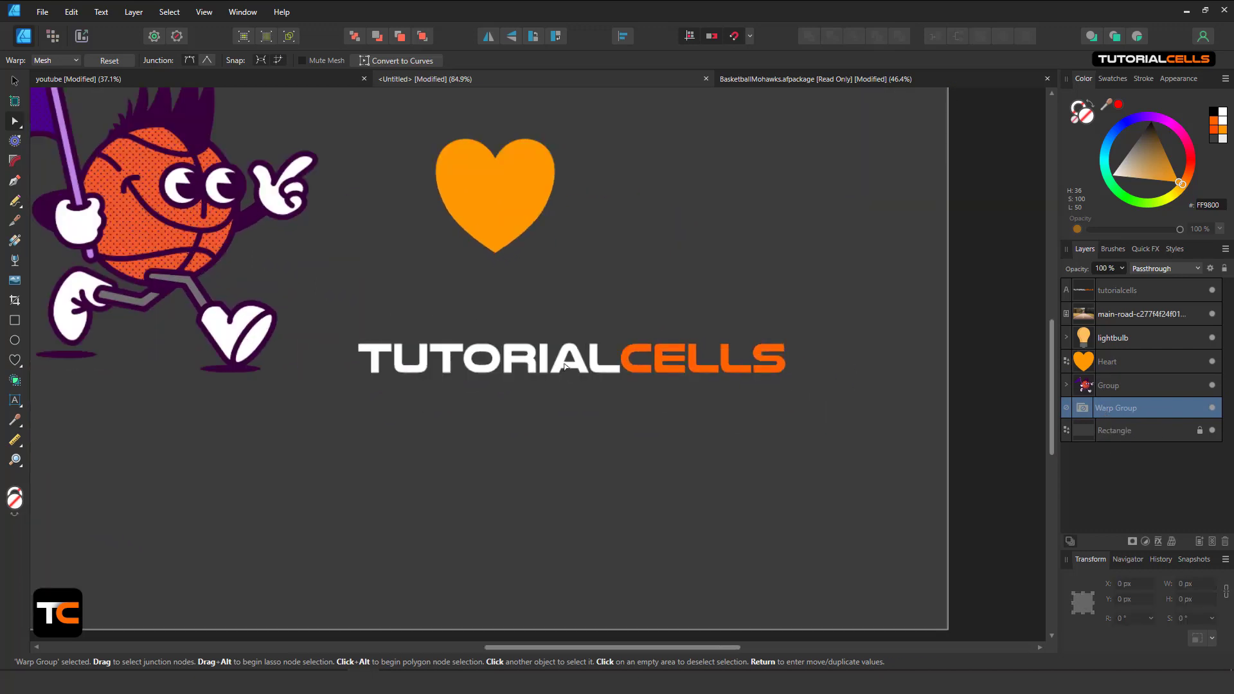
click(559, 363)
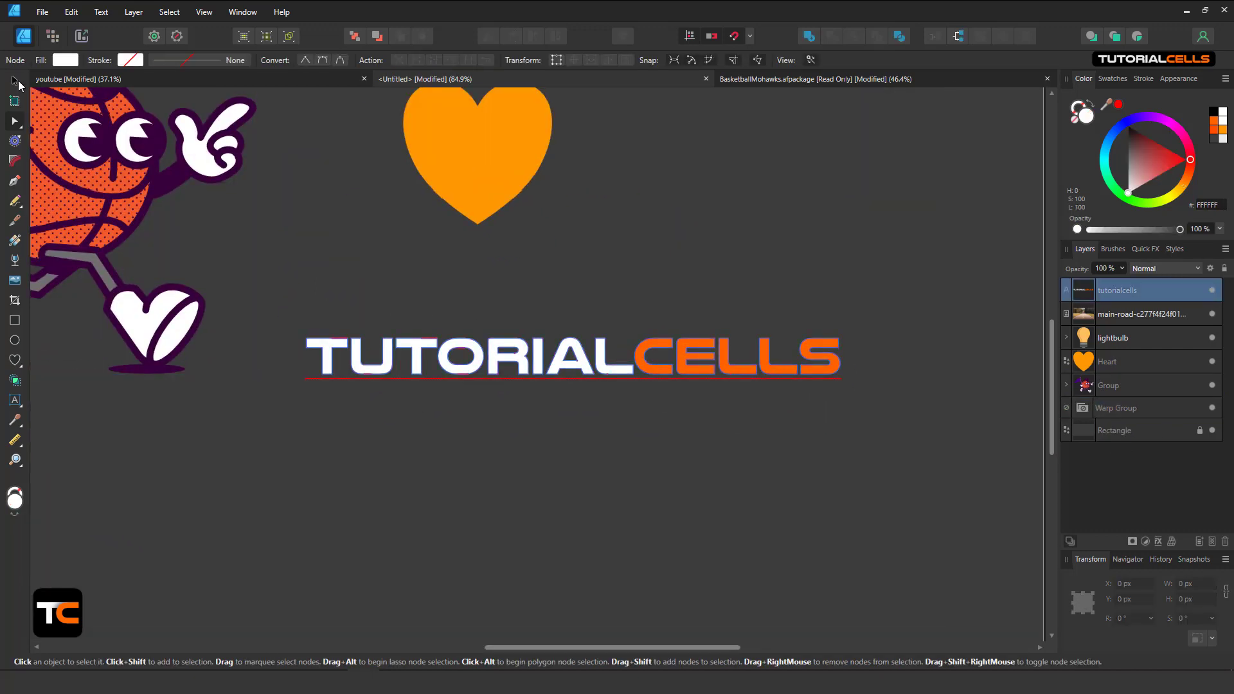
click(15, 80)
drag(602, 403, 618, 438)
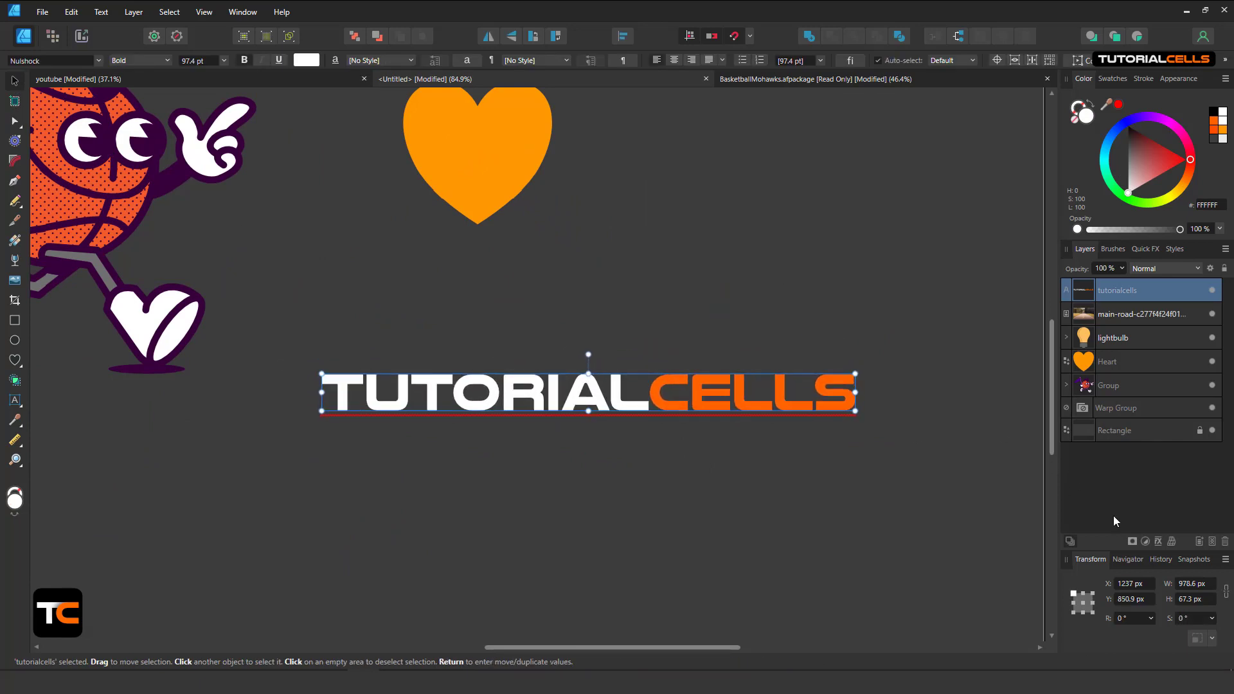
Apply a Mesh warp to the TUTORIALCELLS text and add two vertical mesh divisions, through the A and between the U and T
click(1171, 541)
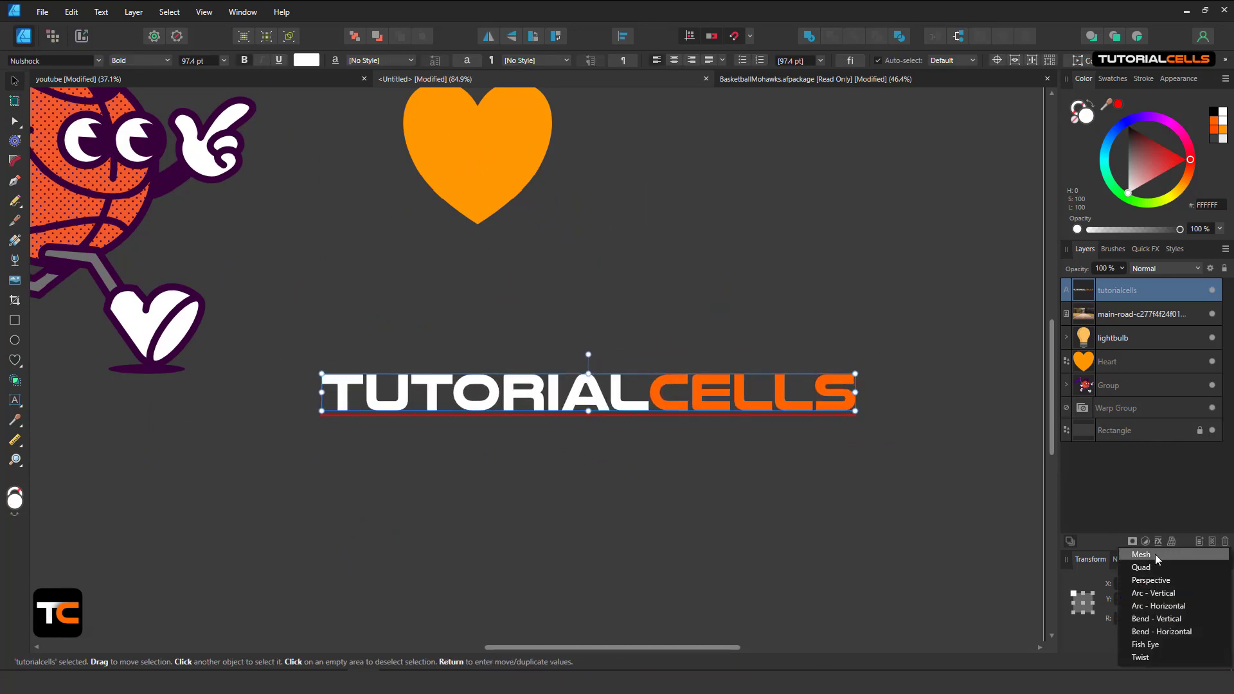
click(1155, 554)
scroll(599, 383, up, 3)
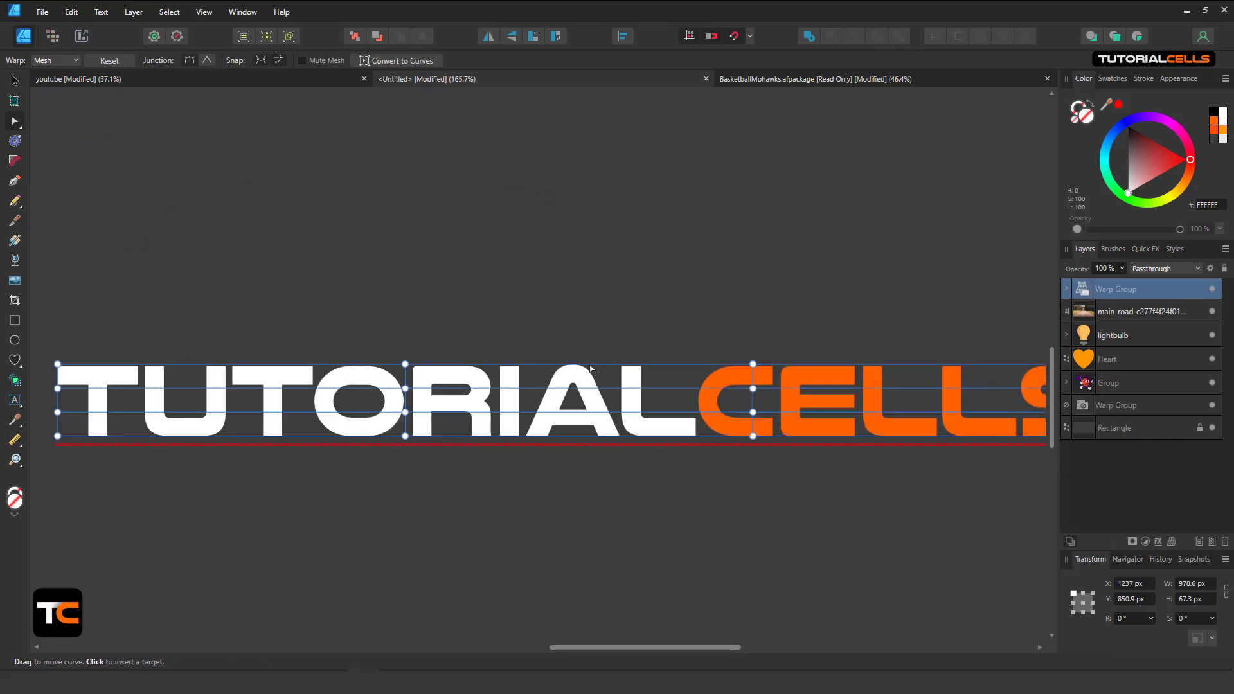
click(600, 365)
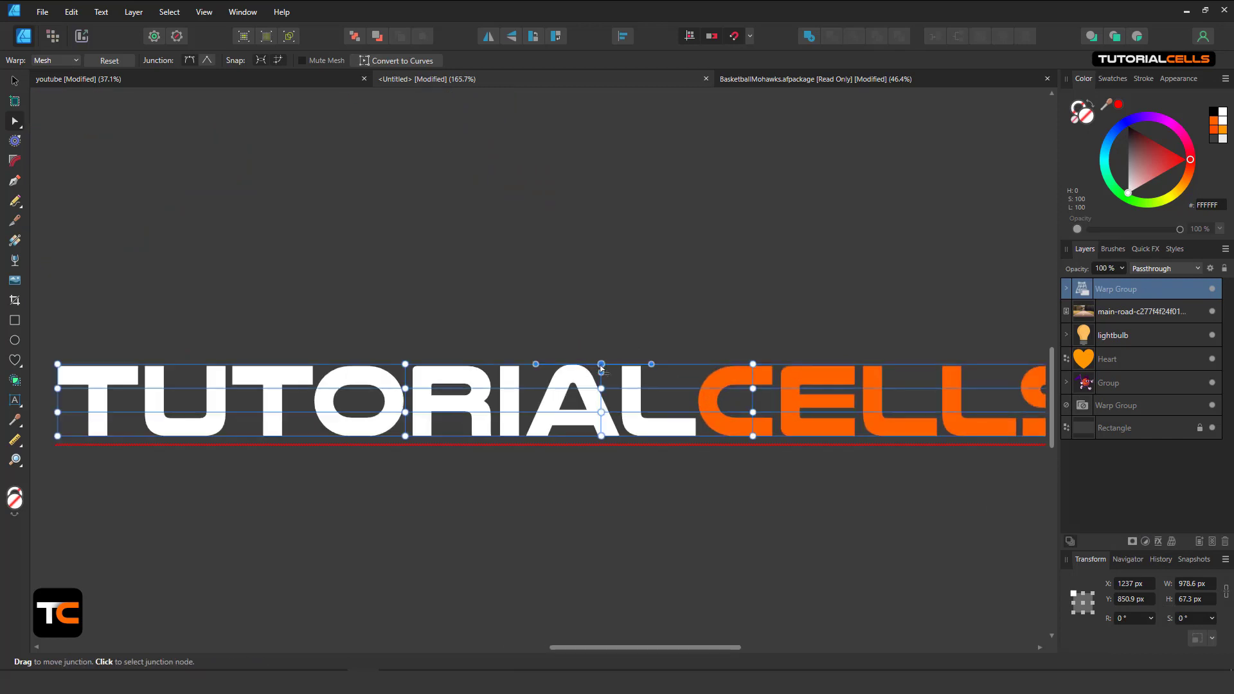
click(238, 364)
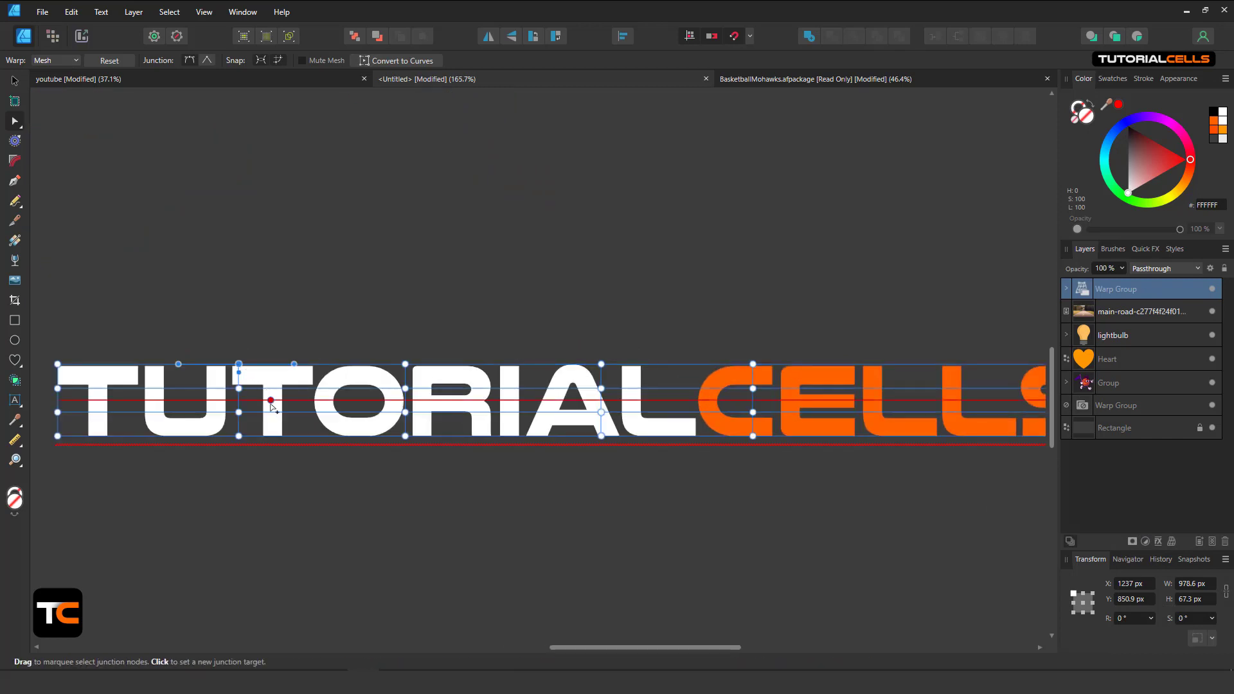
Bend the text into a wave: raise the first added division's top node, lower the second's bottom node, and raise a new division over CELLS
drag(238, 365, 239, 250)
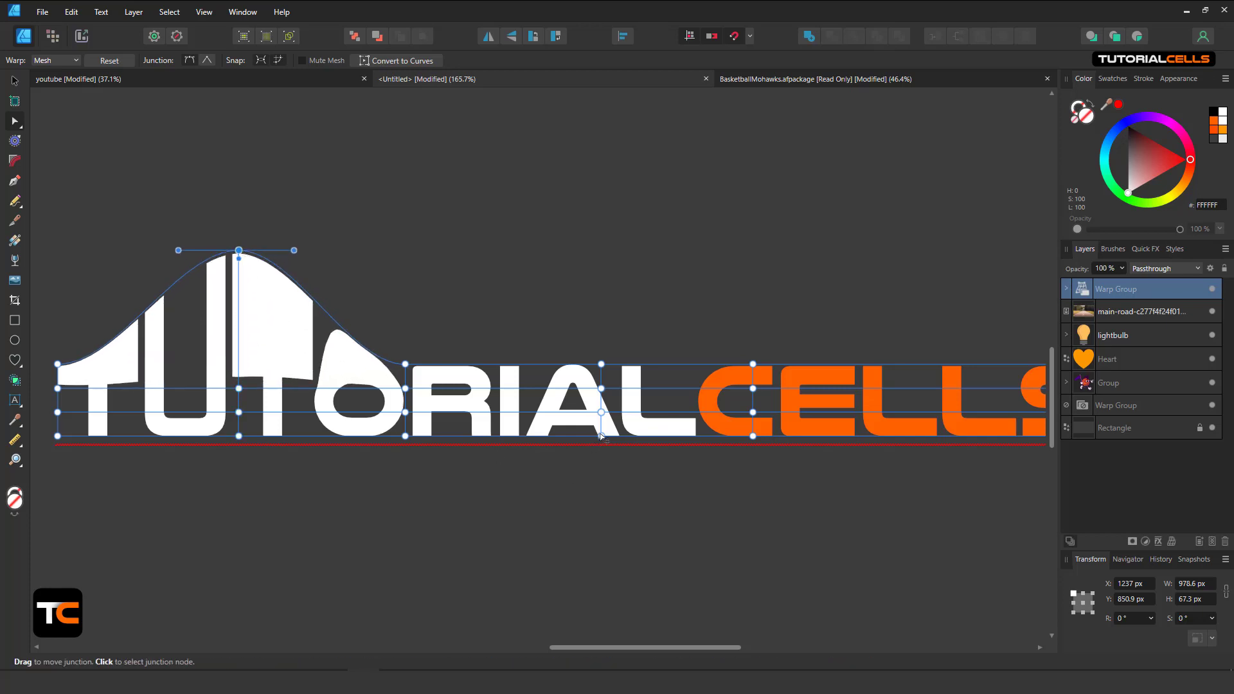
drag(601, 435, 601, 533)
scroll(764, 479, right, 4)
scroll(765, 480, down, 1)
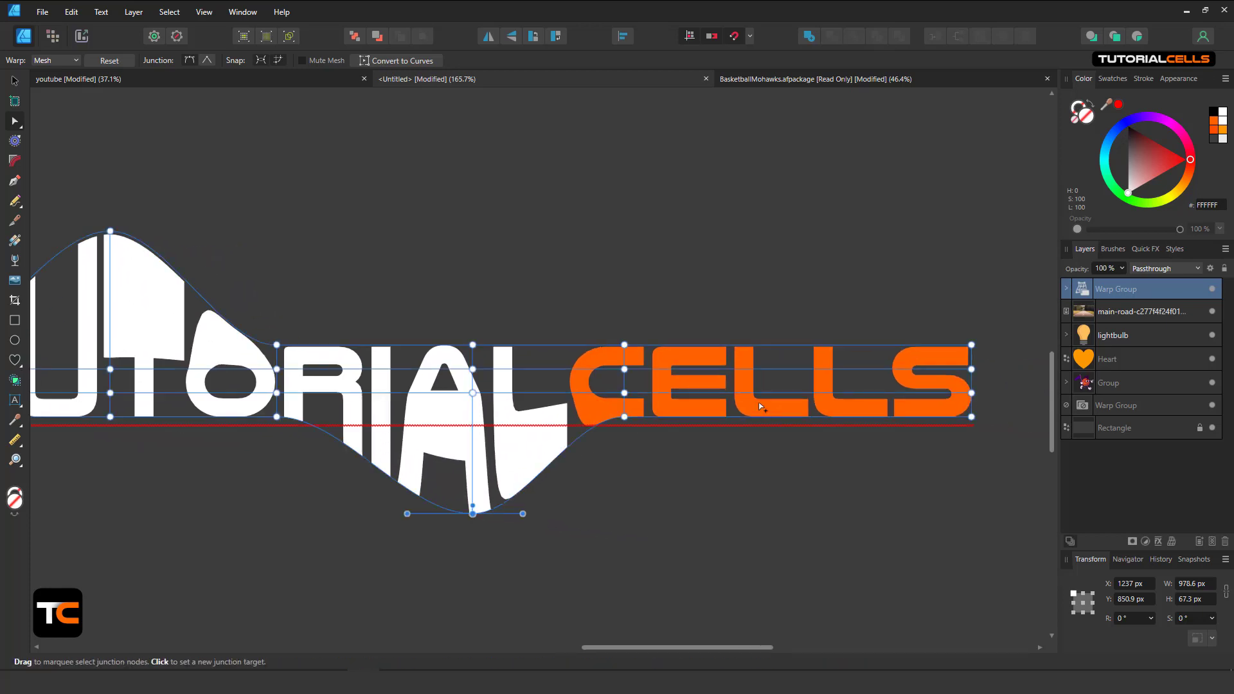
click(800, 347)
drag(800, 347, 800, 268)
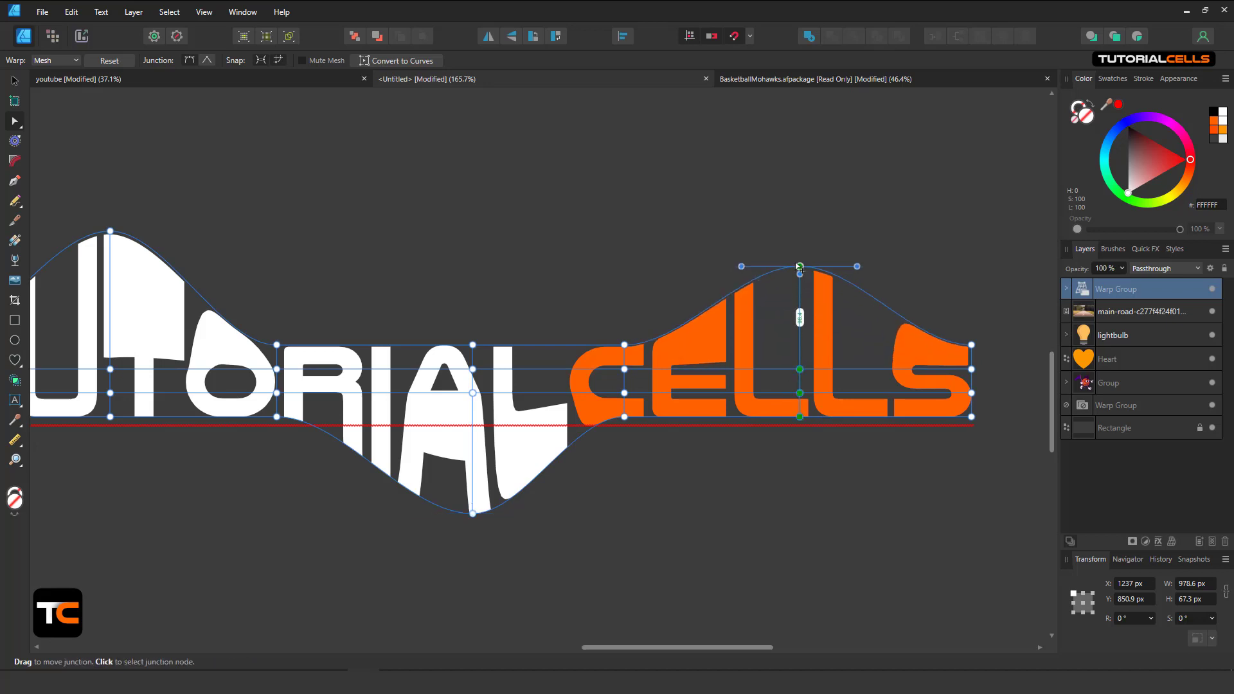
Undo the last four mesh edits on the text, back to the flat mesh with the two added divisions
scroll(690, 335, down, 3)
key(ctrl+z)
key(ctrl+z)
key(ctrl+z)
key(ctrl+z)
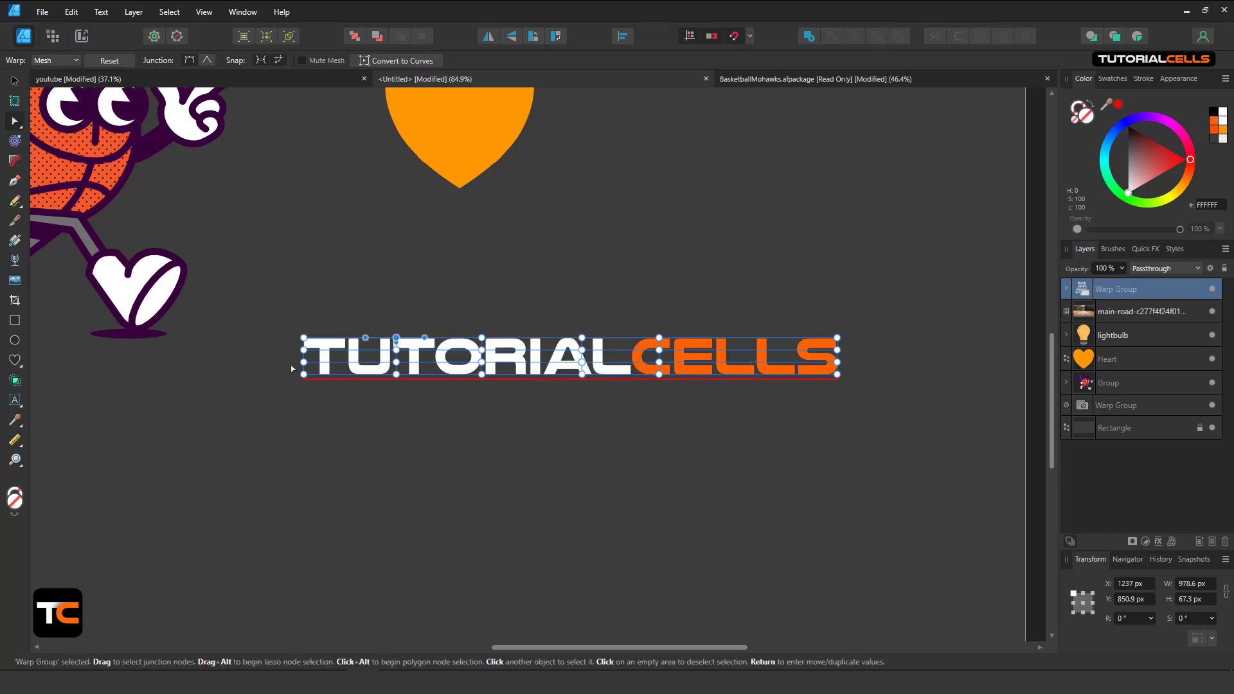
Draw an orange rectangle about 520 × 311 px over the light bulb
scroll(308, 360, down, 1)
drag(309, 360, 569, 305)
drag(314, 383, 537, 339)
scroll(391, 306, up, 3)
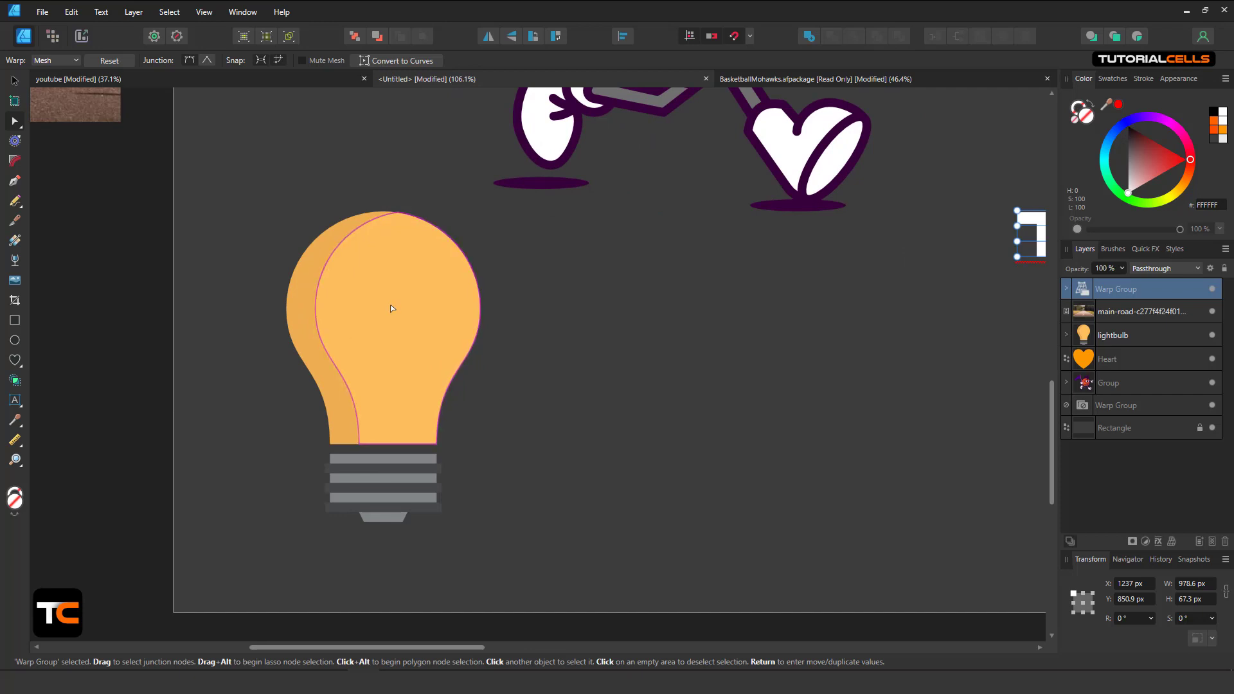
click(16, 321)
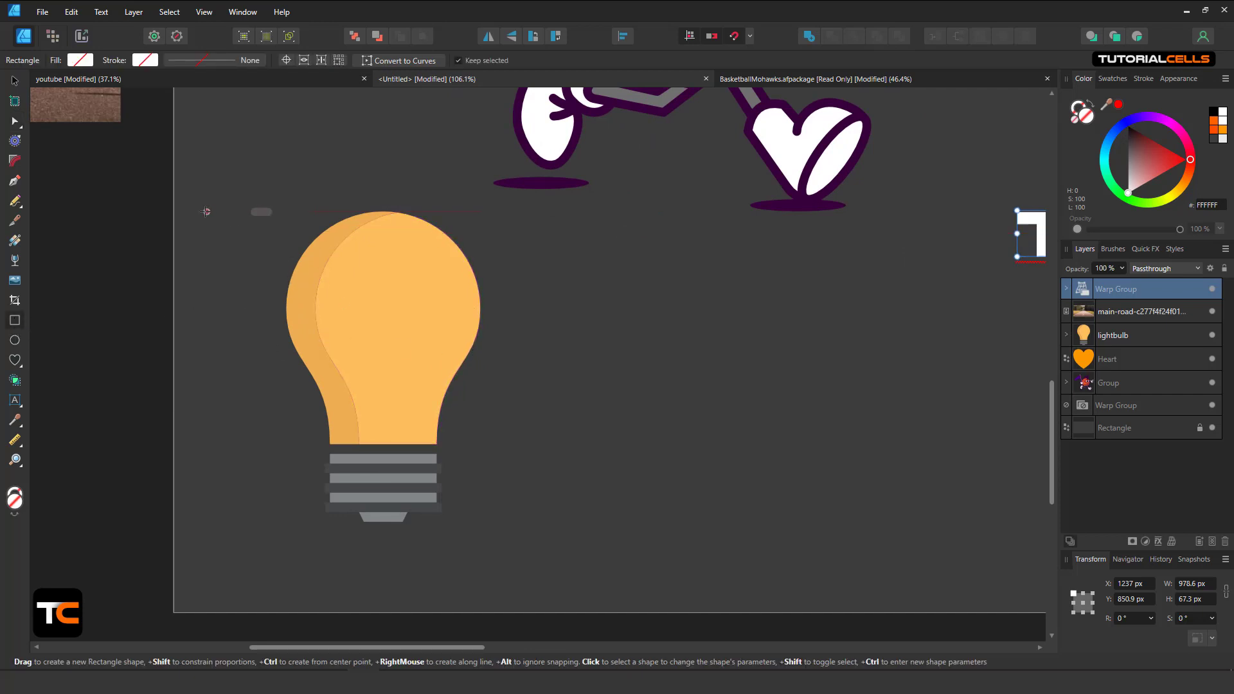
drag(206, 211, 558, 422)
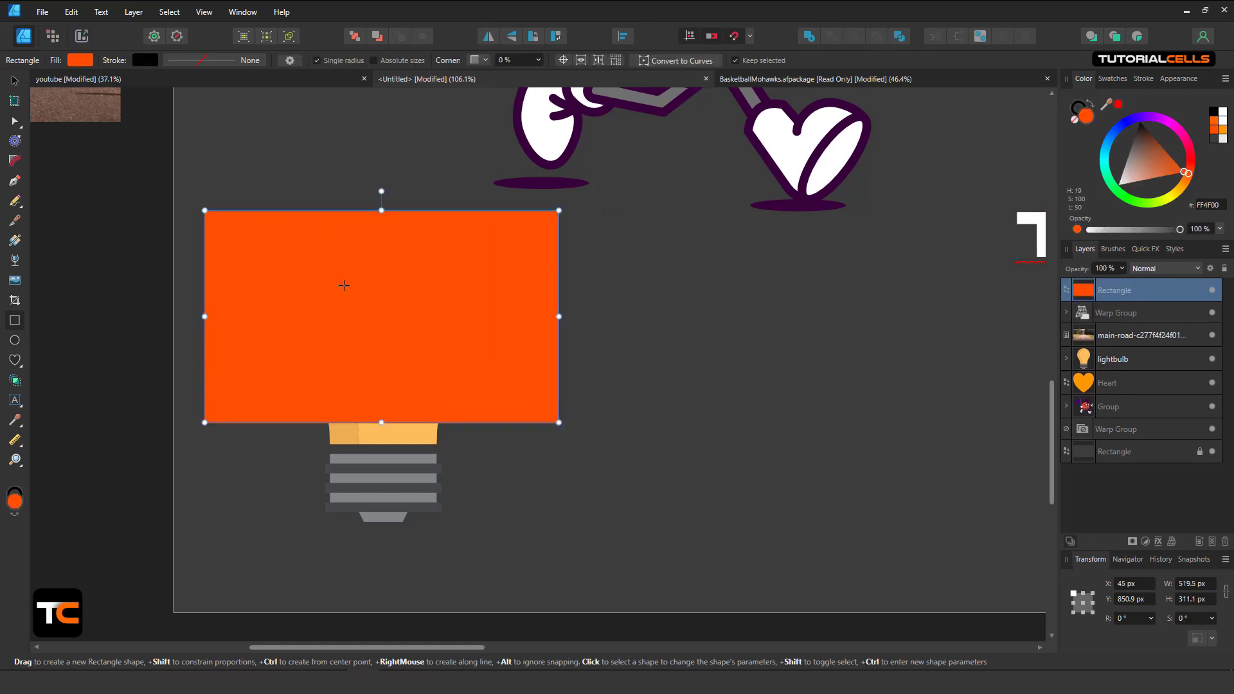
Apply a Mesh warp to the orange rectangle and change its warp type to Arc - Vertical
click(1171, 543)
click(1164, 558)
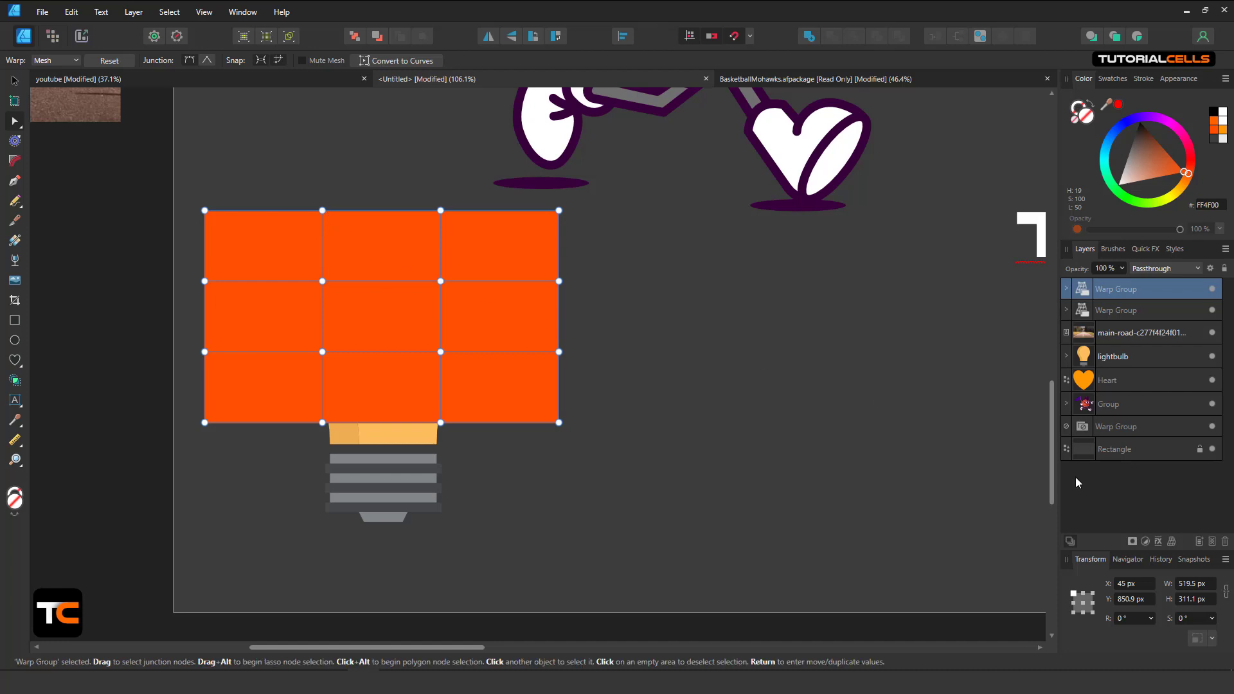
click(54, 61)
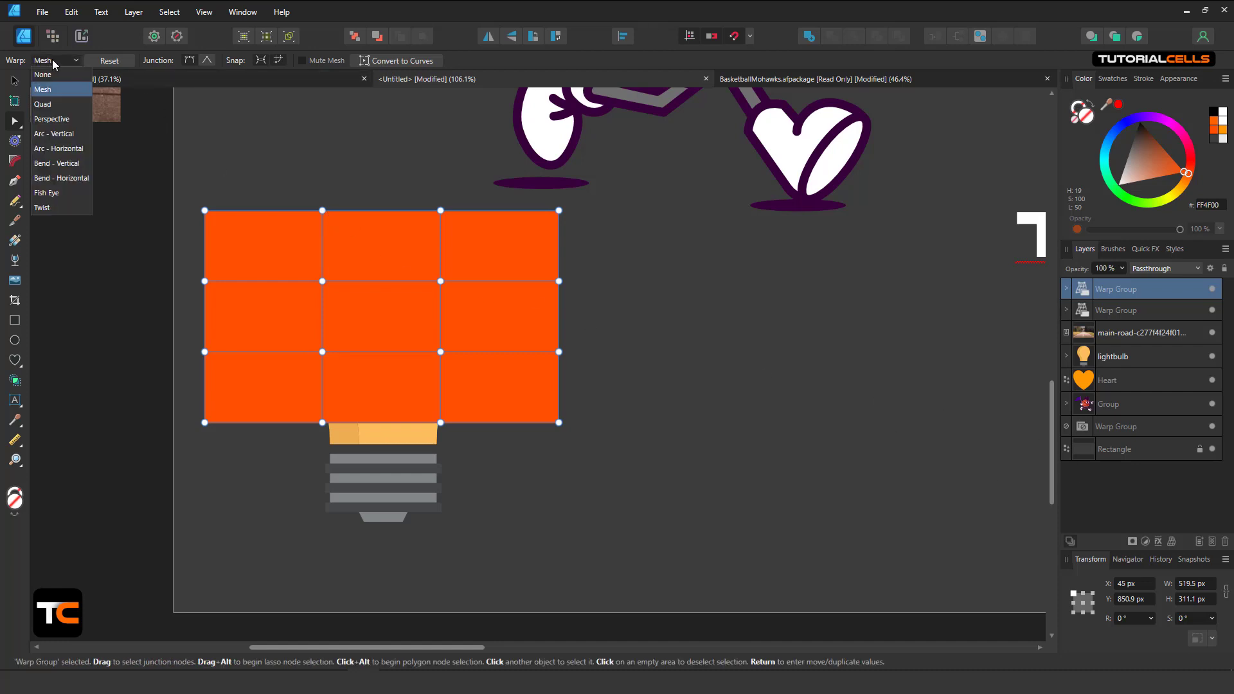
click(58, 135)
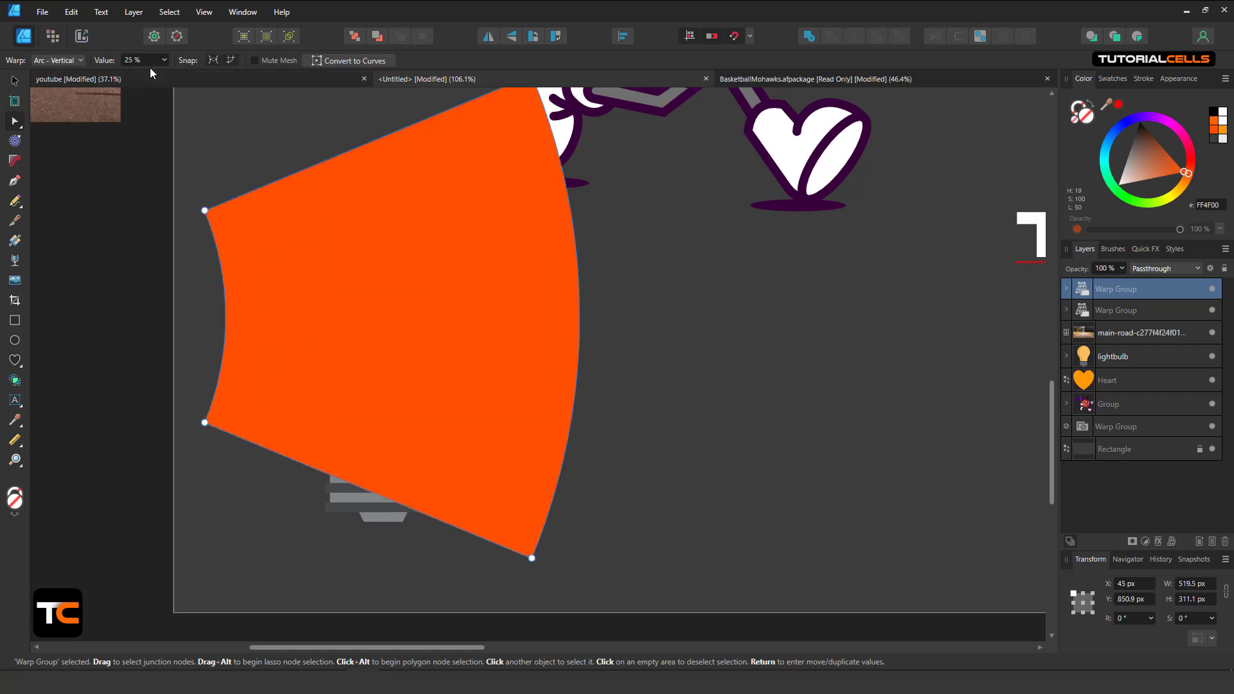
Lower the orange rectangle's Arc - Vertical warp value to 6 %
click(163, 60)
drag(164, 74, 159, 105)
scroll(288, 192, down, 1)
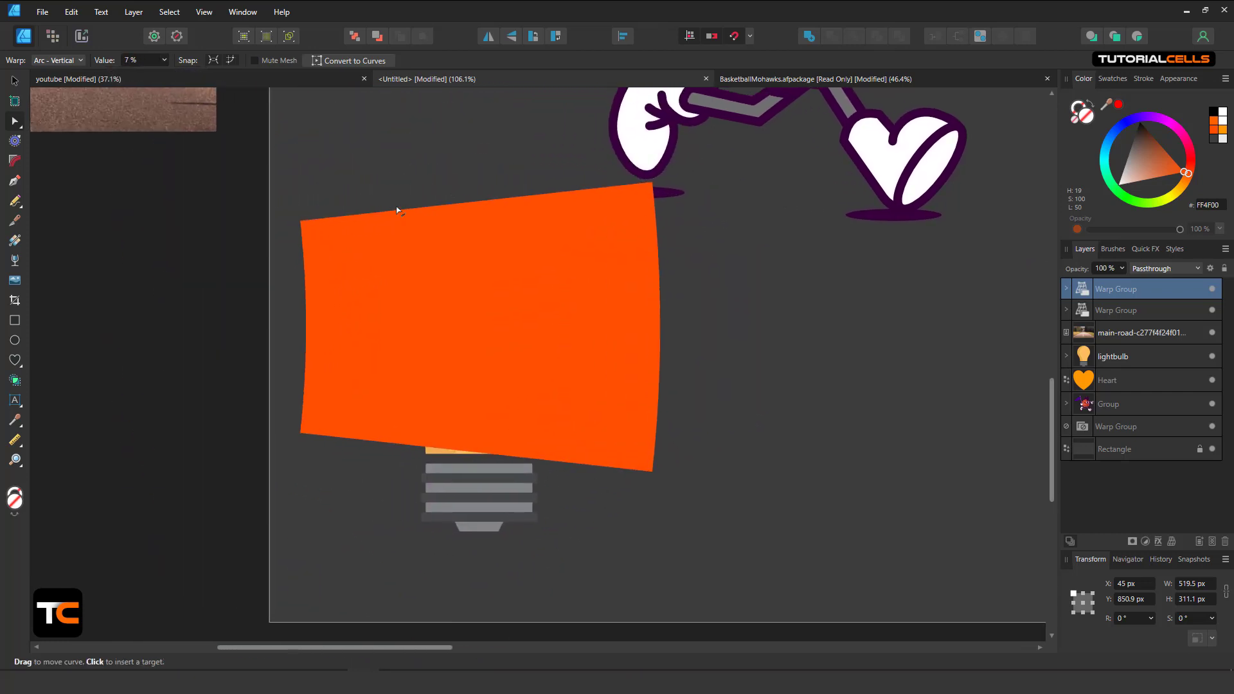
click(165, 60)
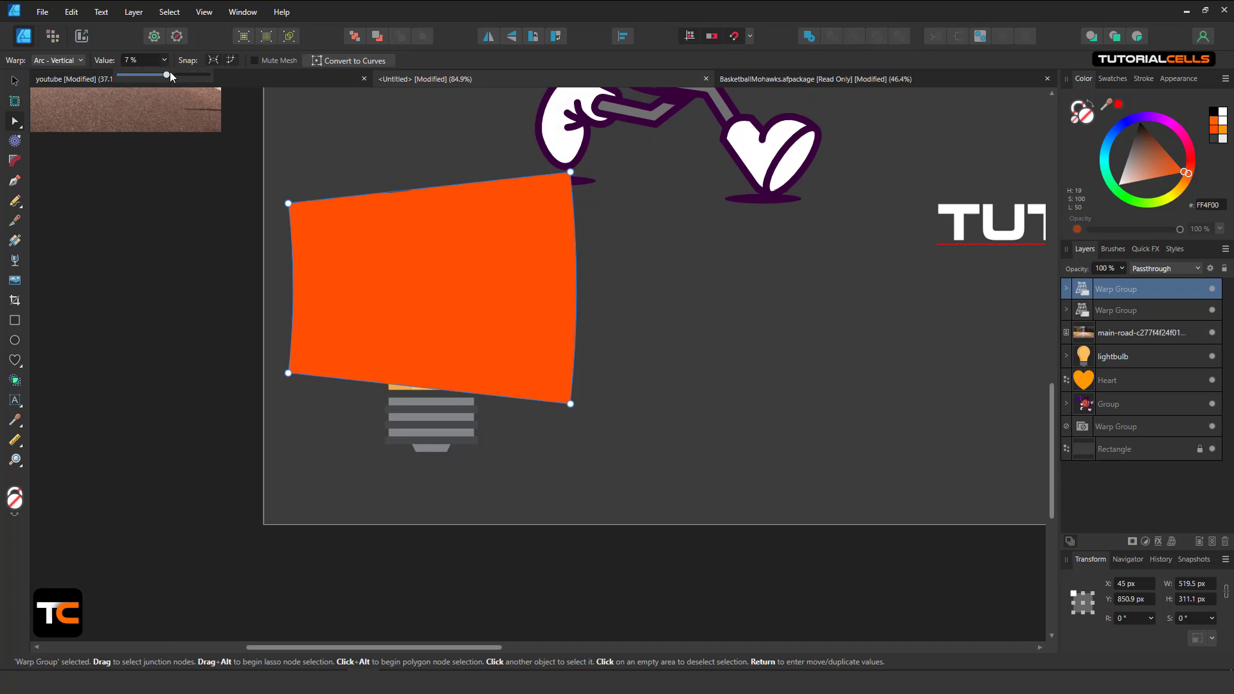
mouse_move(170, 71)
mouse_down()
mouse_move(118, 76)
mouse_move(214, 79)
mouse_move(167, 86)
mouse_up()
Select the TUTORIALCELLS text's warp group and expand it in the layer list
drag(938, 240, 561, 275)
click(638, 274)
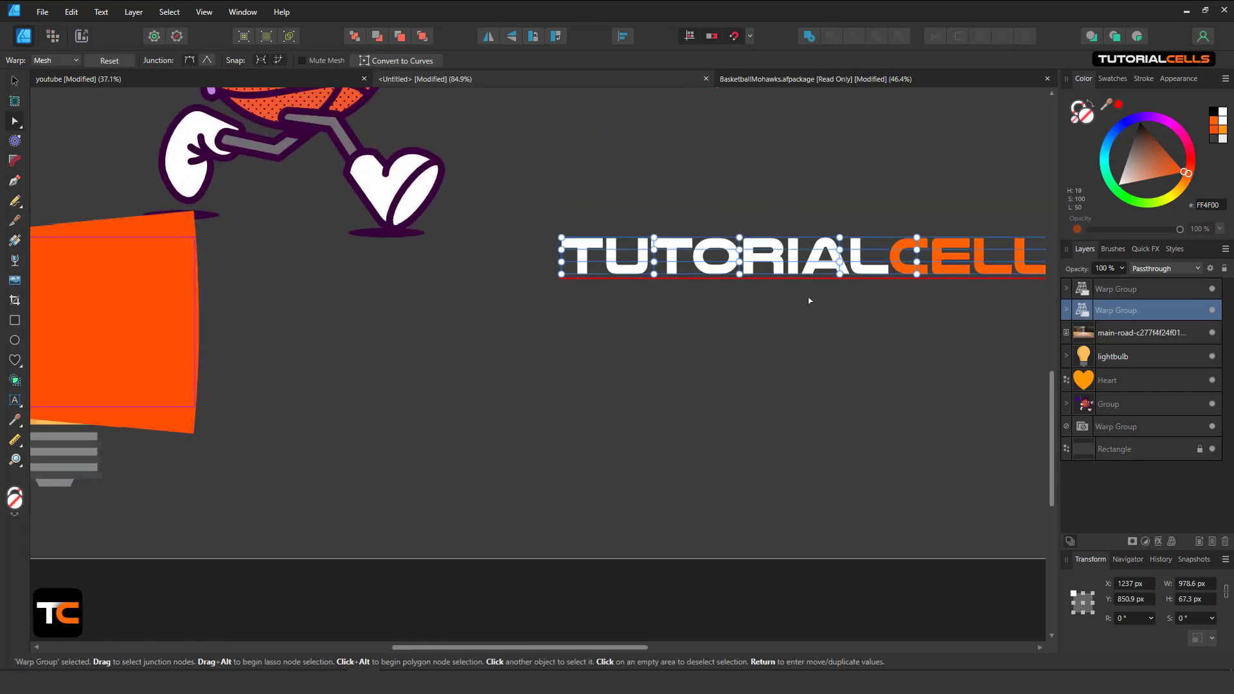
scroll(807, 297, right, 3)
click(1066, 311)
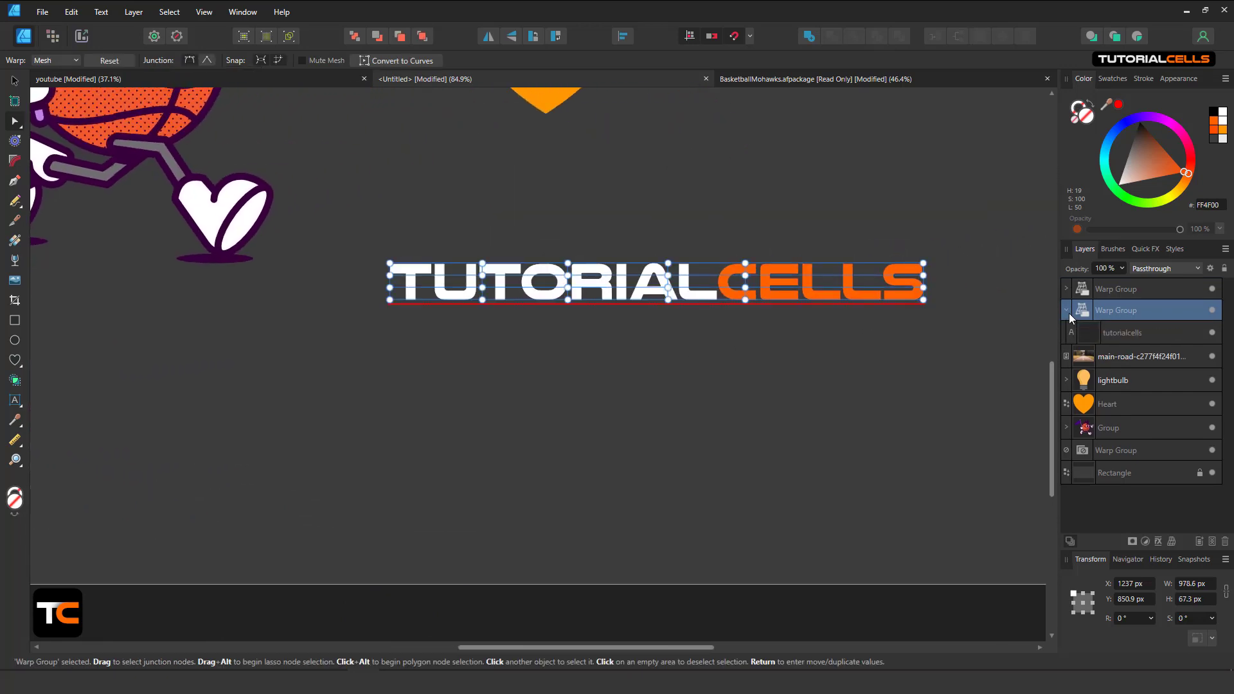
double_click(1096, 311)
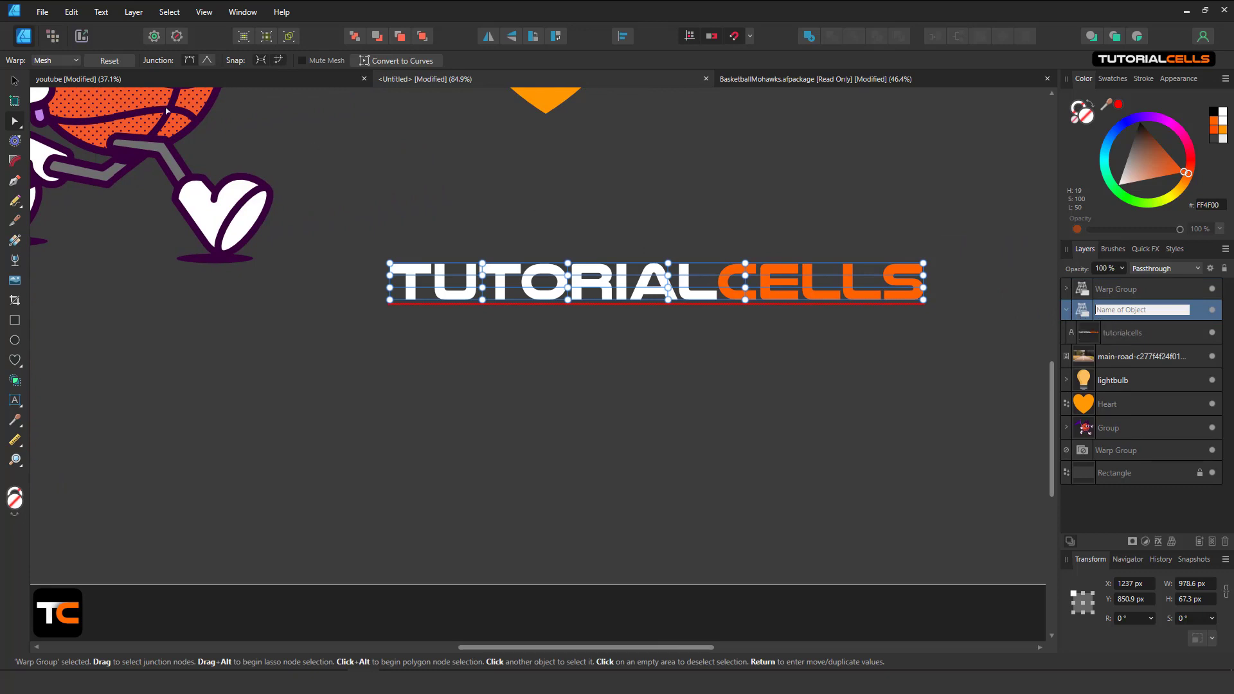
Change the text's warp type to Arc - Vertical and set its value to -3 %
click(66, 62)
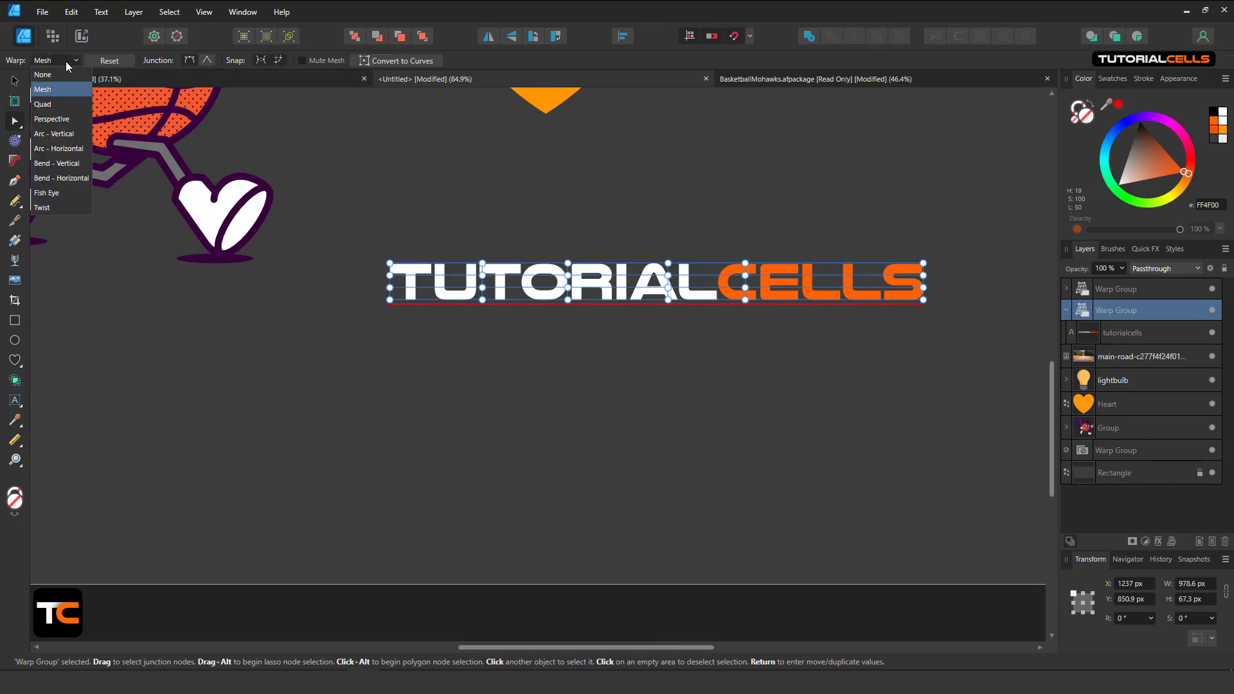
click(63, 135)
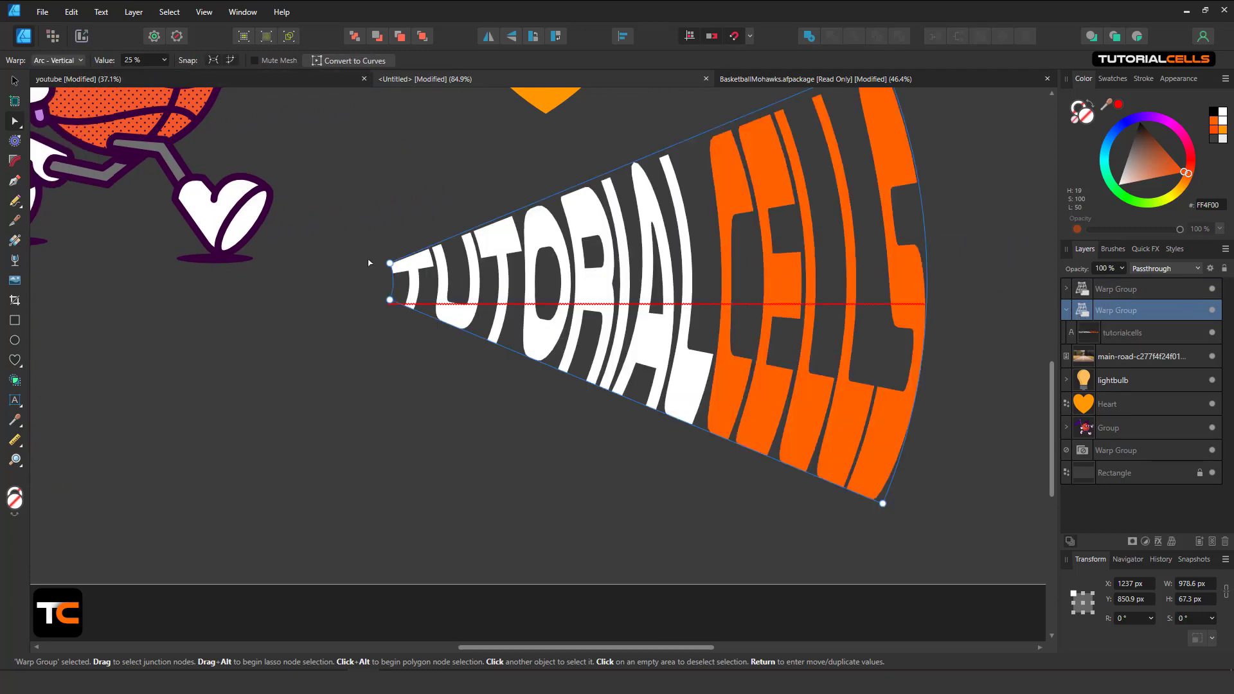
click(164, 61)
mouse_move(165, 76)
mouse_down()
mouse_move(221, 84)
mouse_move(154, 91)
mouse_up()
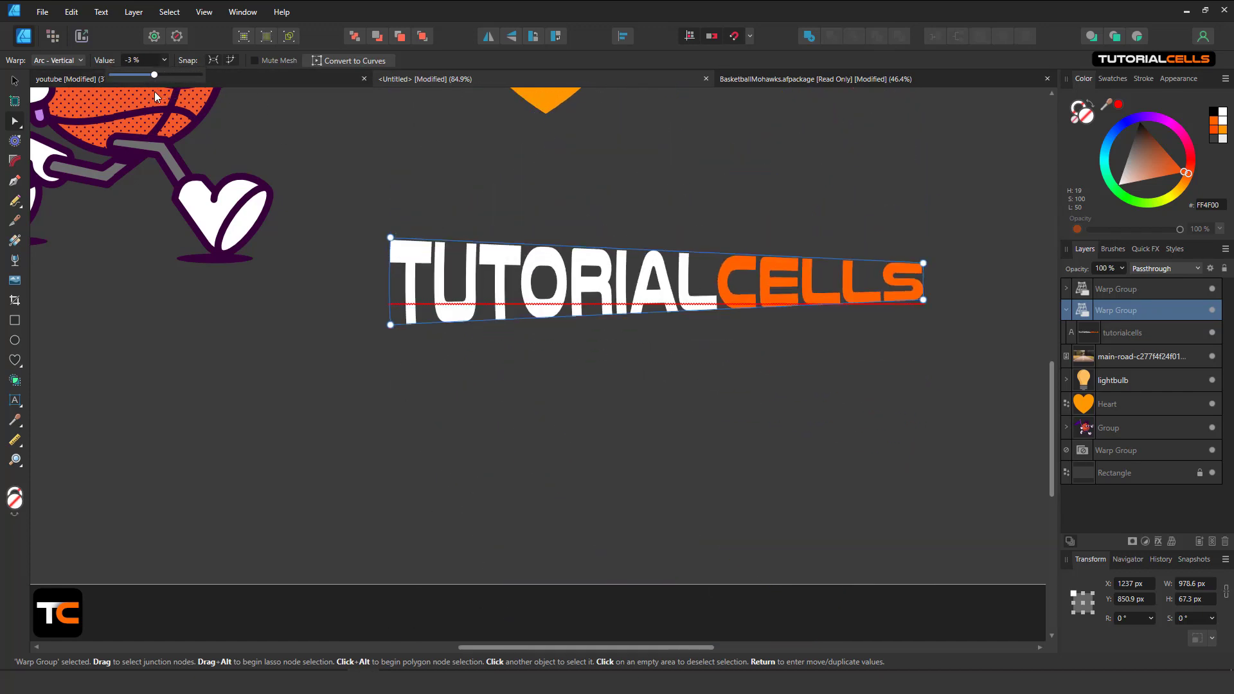
Switch the text's warp to Arc - Horizontal with a value of 55 %
click(68, 60)
click(57, 149)
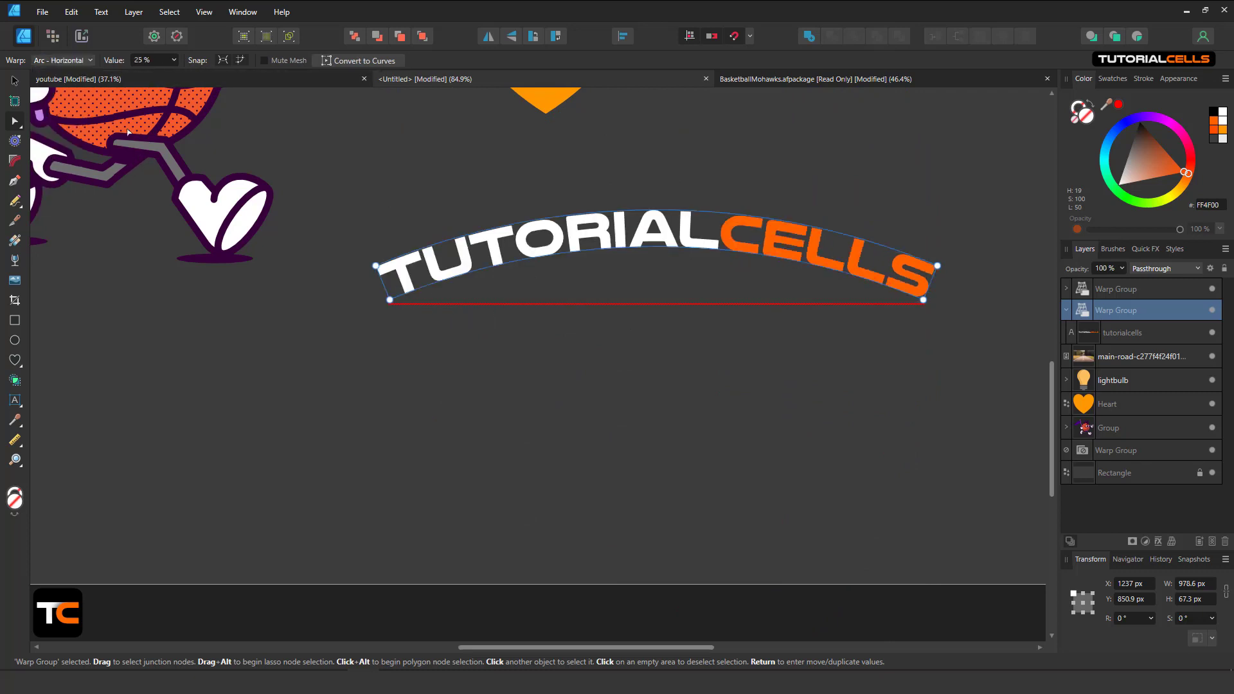
click(173, 60)
drag(145, 75, 187, 87)
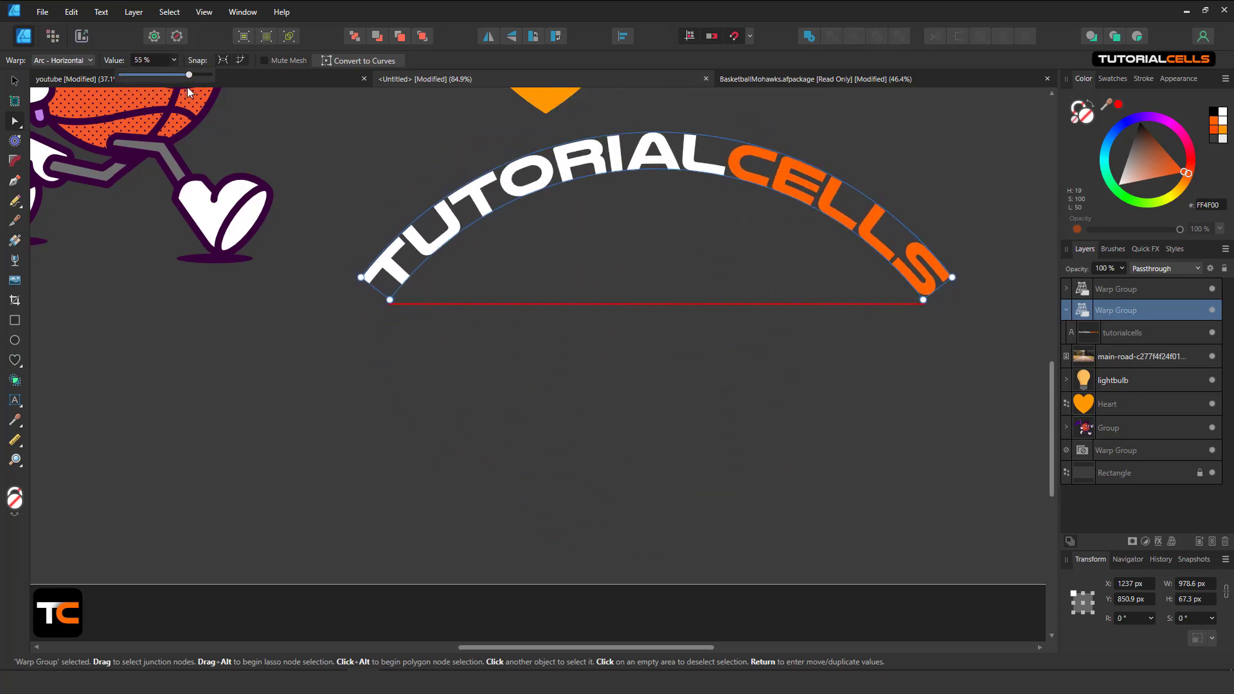
Switch the text's warp to Bend - Vertical and set its value to 0 %
click(63, 59)
click(64, 164)
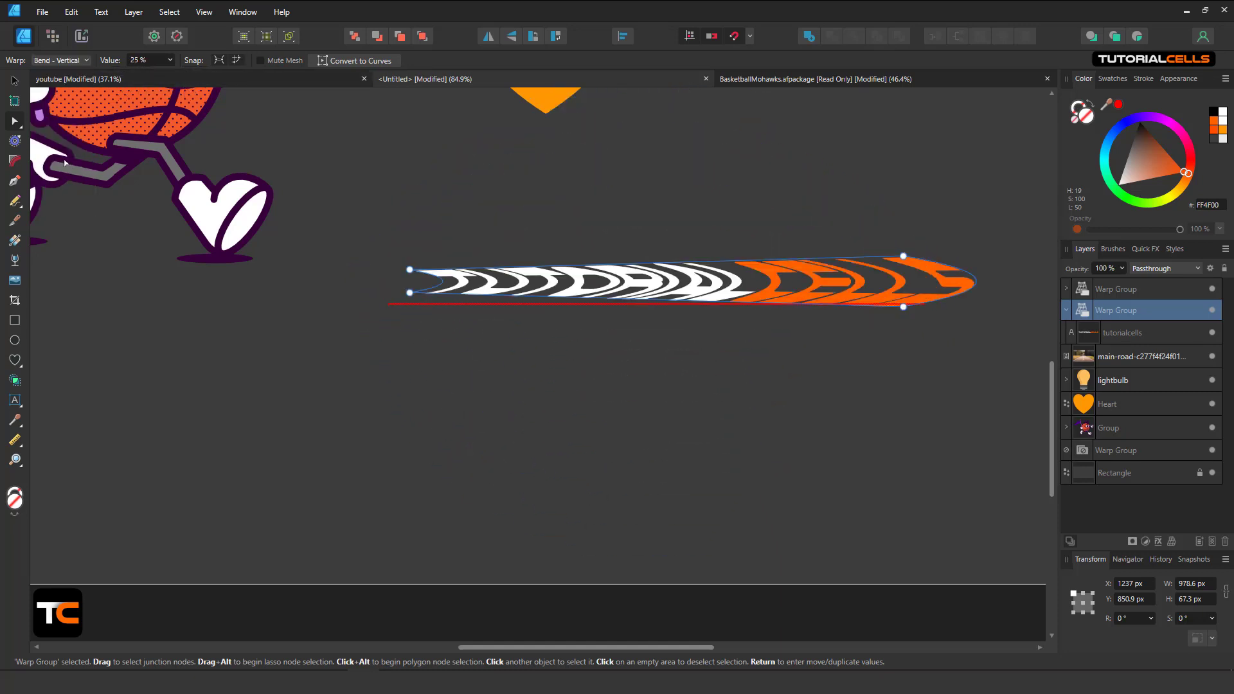
click(170, 61)
drag(171, 75, 161, 100)
scroll(318, 172, down, 5)
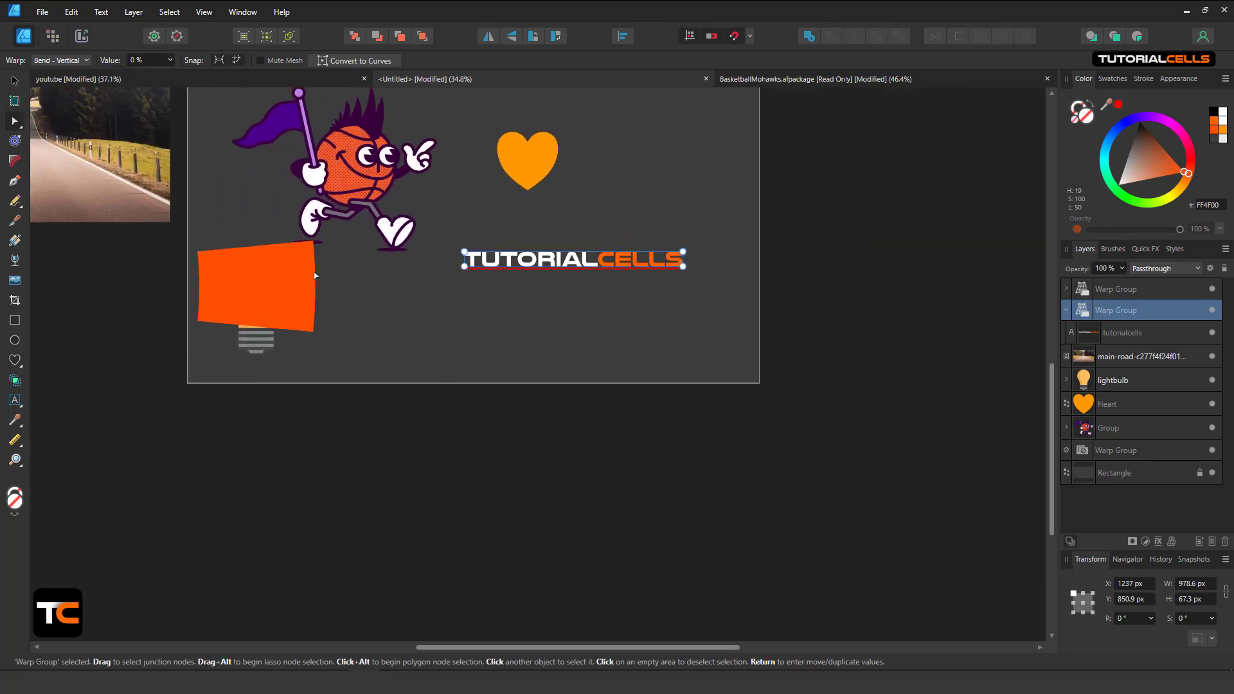
Select the orange rectangle's warp group and set its warp to Bend - Vertical with a value of 10 %
click(514, 162)
click(281, 274)
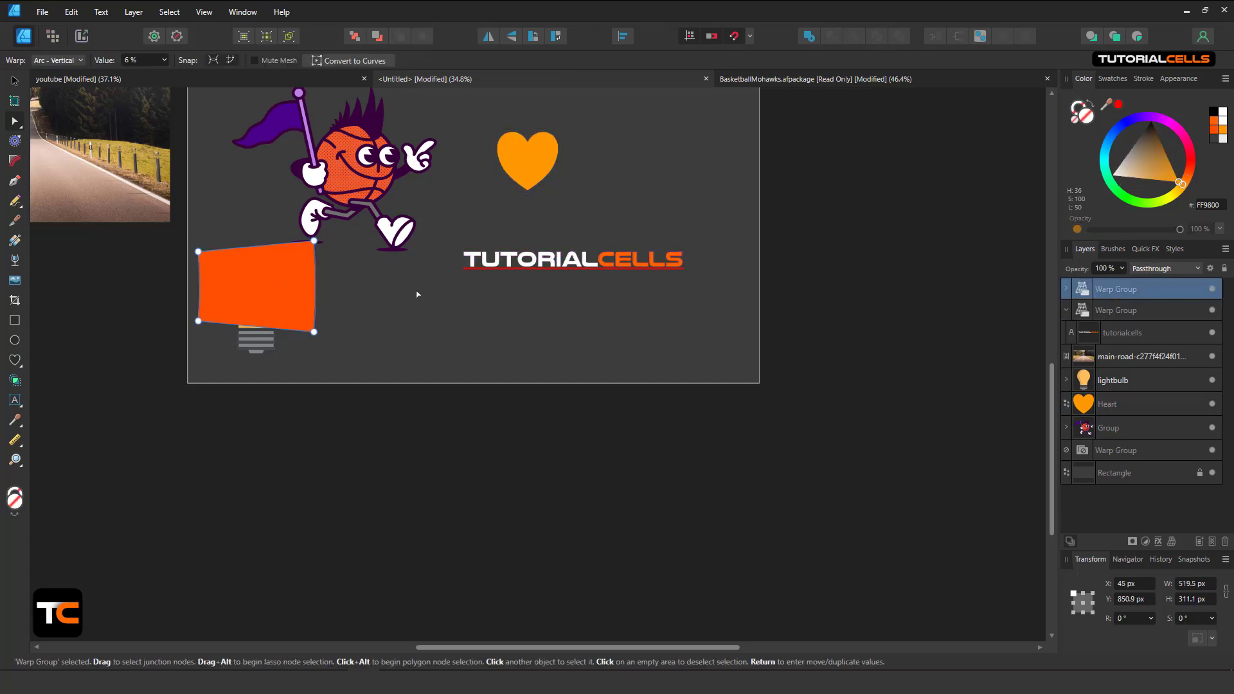
click(79, 61)
click(61, 164)
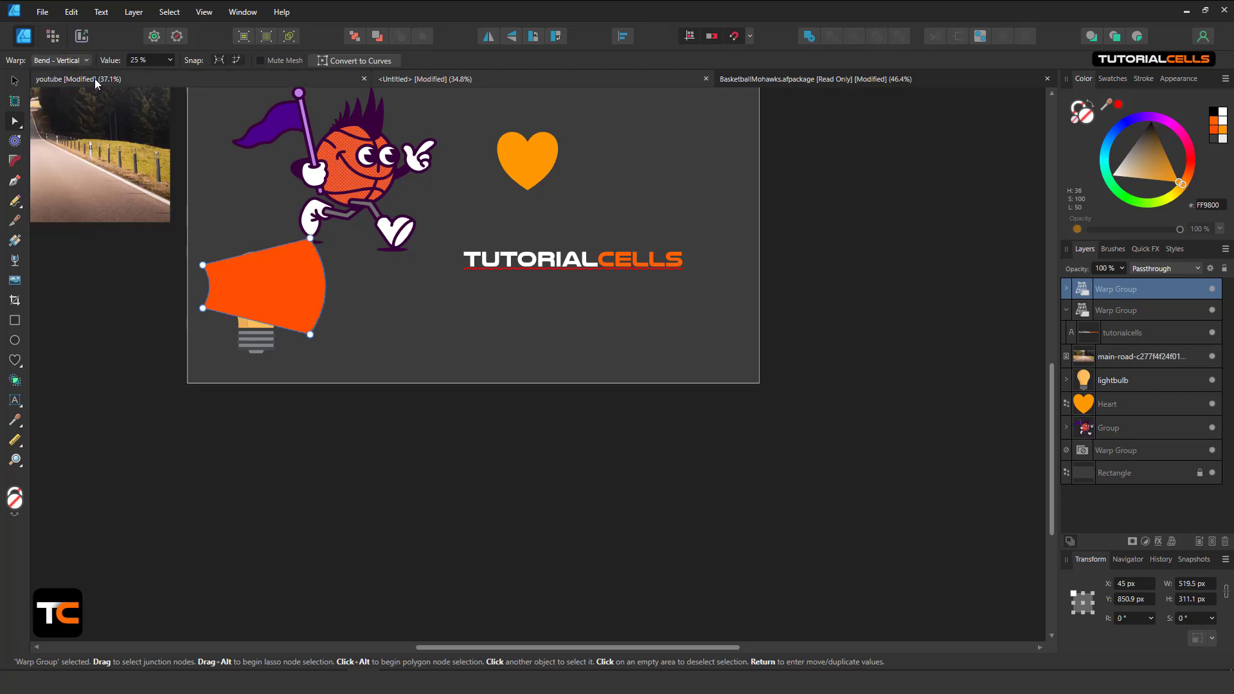
click(169, 59)
mouse_move(171, 76)
mouse_down()
mouse_move(192, 76)
mouse_move(133, 77)
mouse_move(165, 75)
mouse_up()
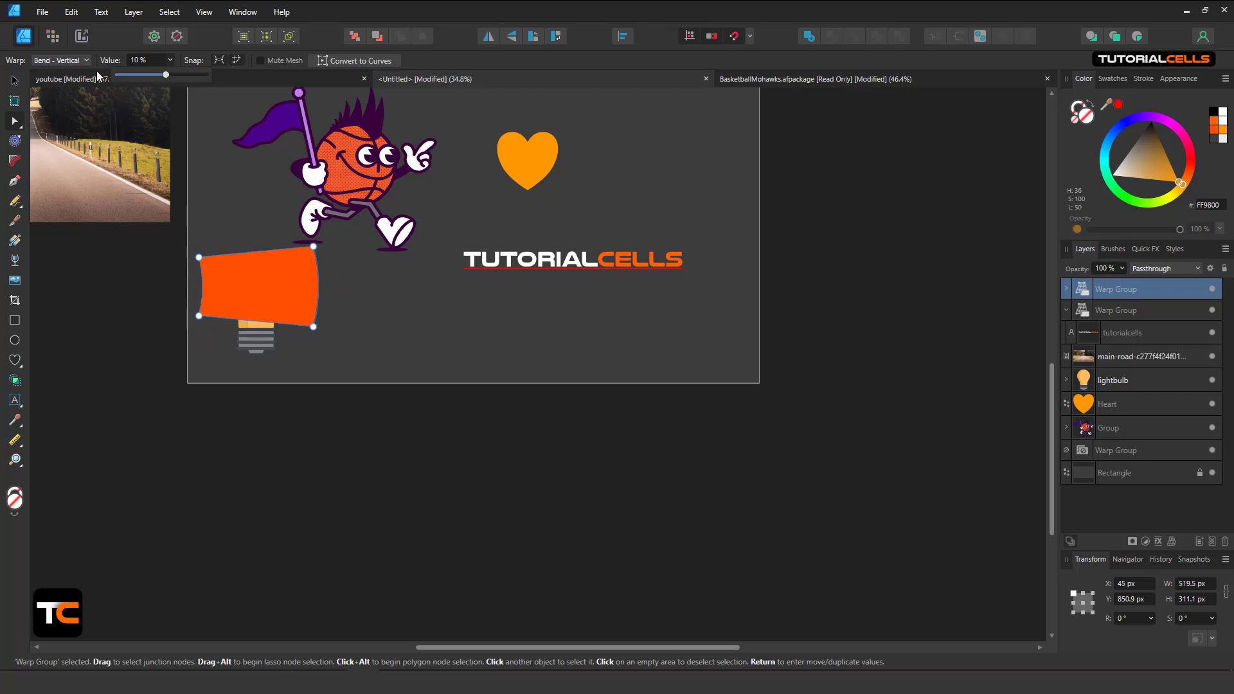
Switch the orange rectangle's warp to Bend - Horizontal and adjust its value so the top edge is wider than the base
click(77, 59)
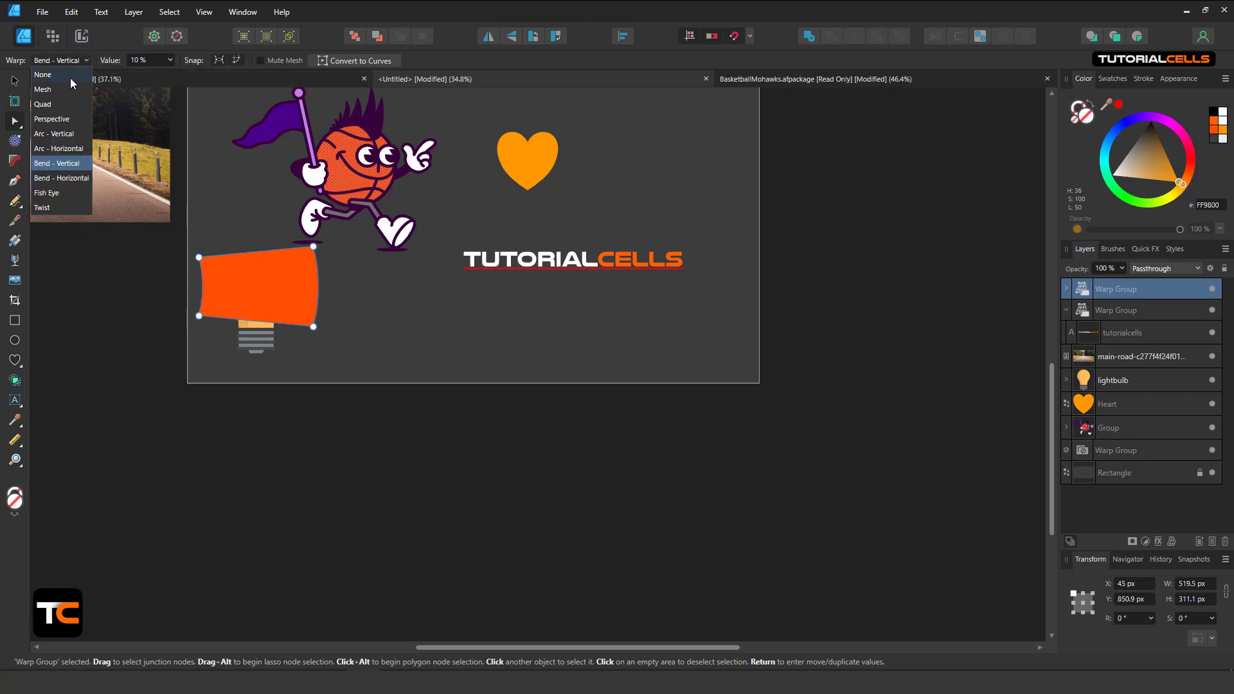
click(59, 178)
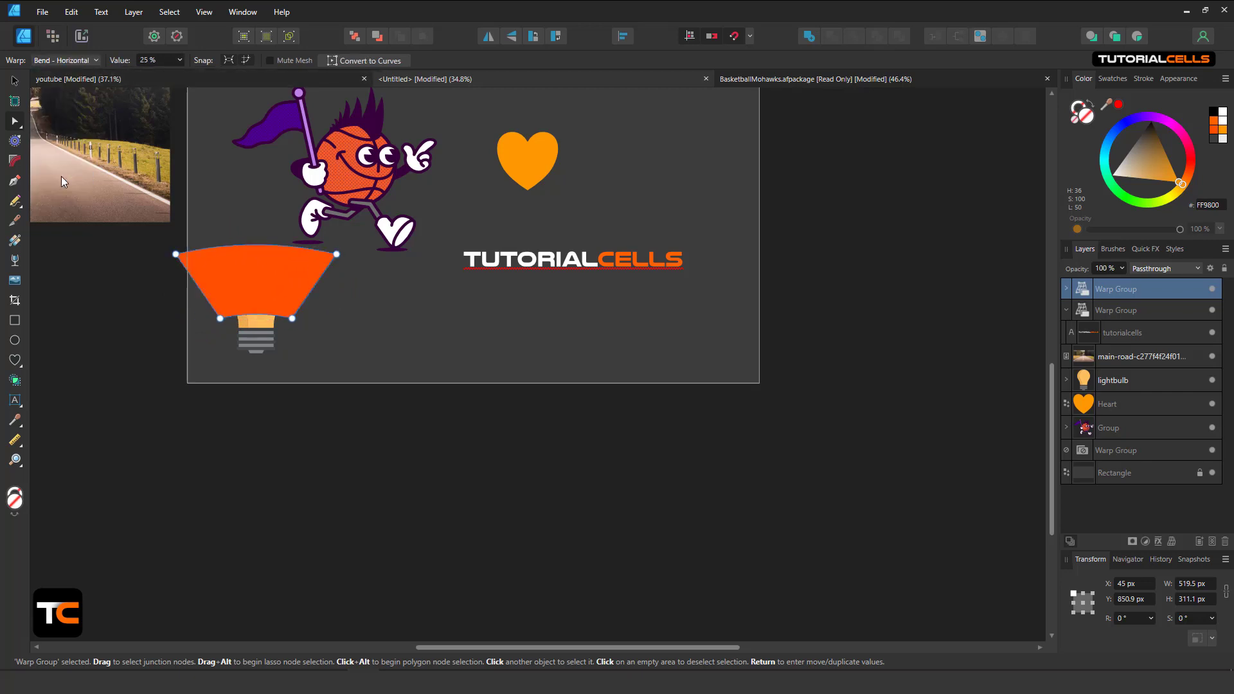
click(179, 60)
mouse_move(169, 75)
mouse_down()
mouse_move(153, 75)
mouse_move(165, 74)
mouse_up()
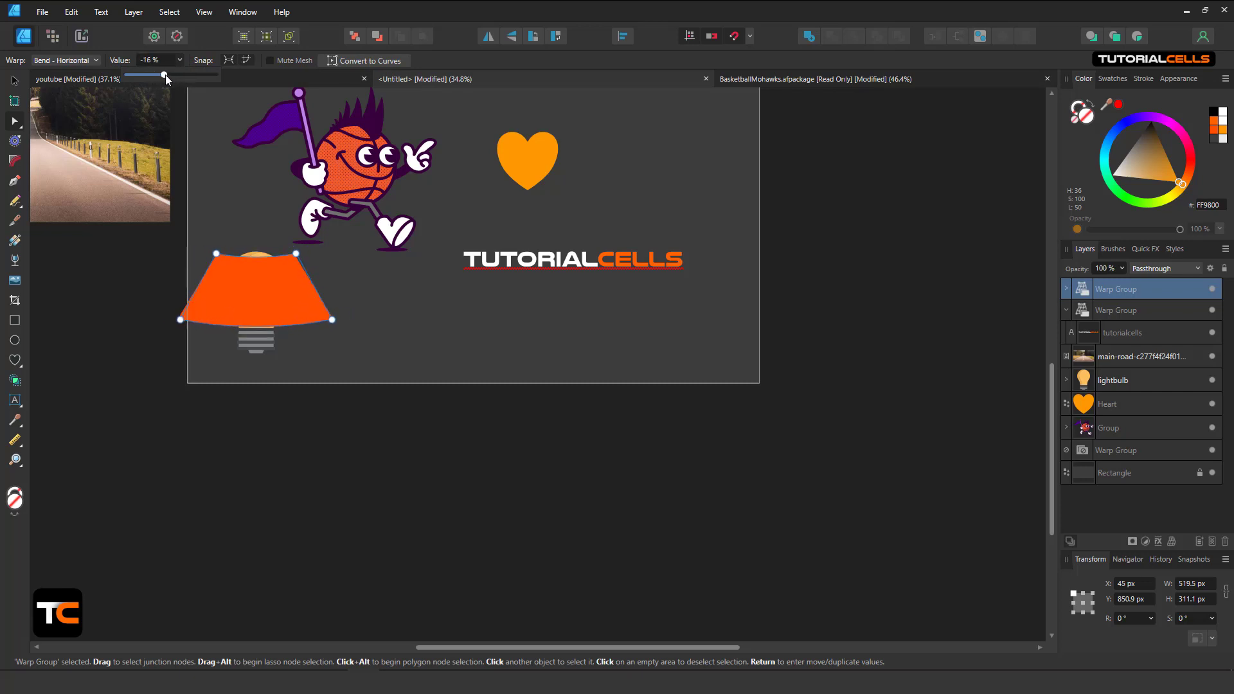
Select the tutorialcells text's warp group, switch it to Bend - Horizontal and set its value to -14 %
click(1116, 314)
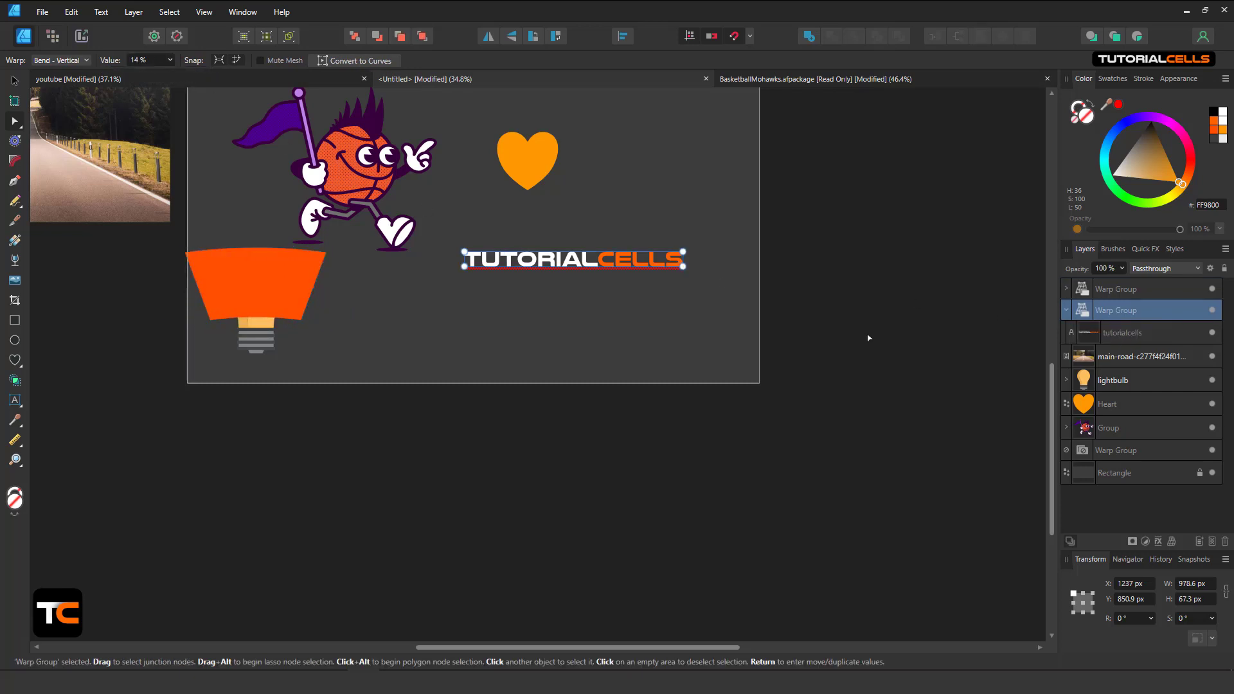
click(72, 61)
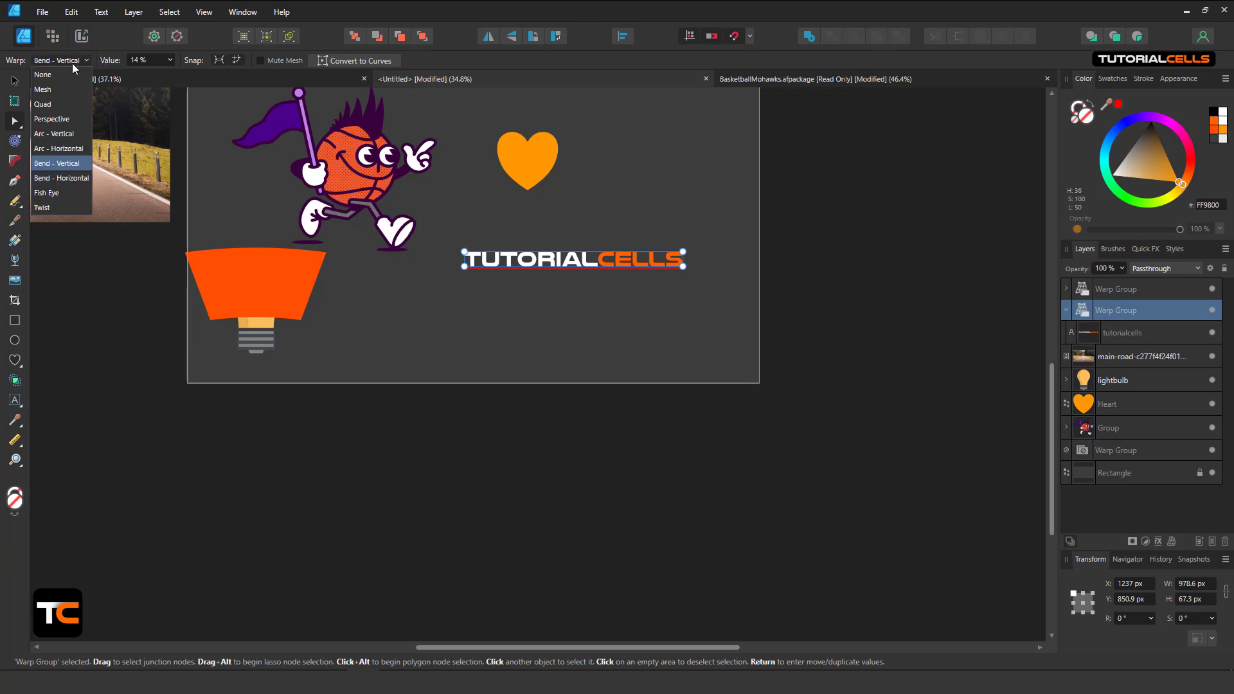
click(66, 179)
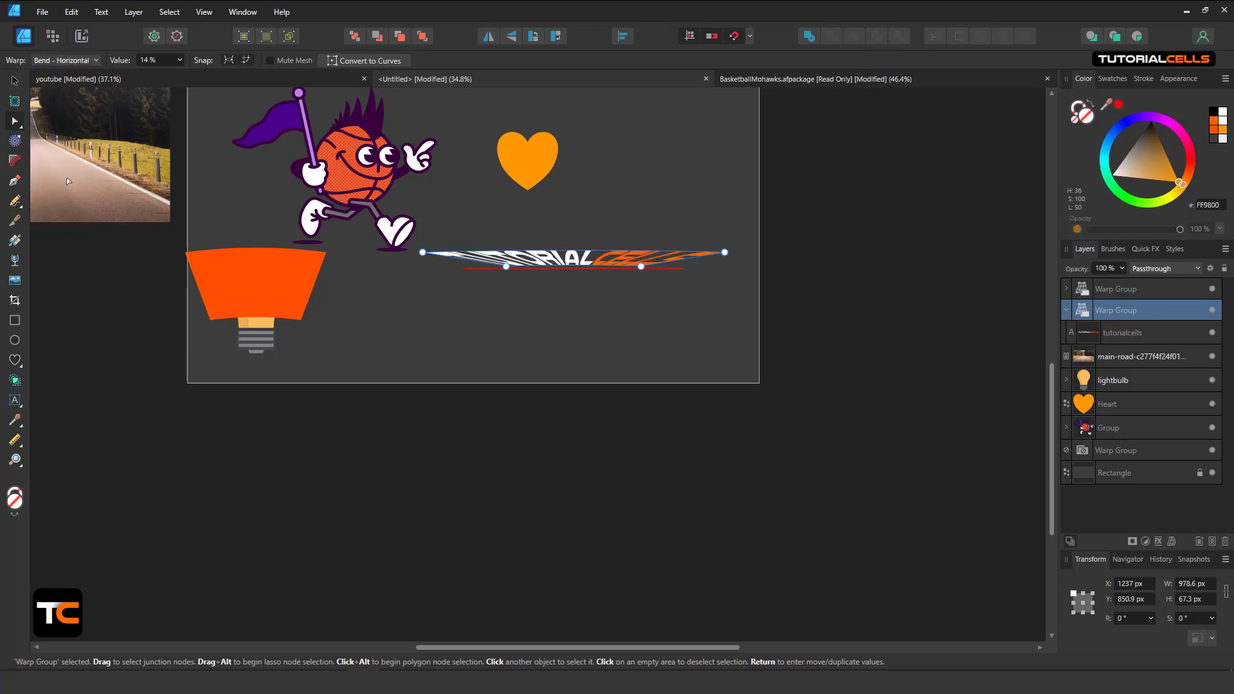
click(179, 59)
mouse_move(183, 75)
mouse_down()
mouse_move(172, 76)
mouse_move(182, 76)
mouse_up()
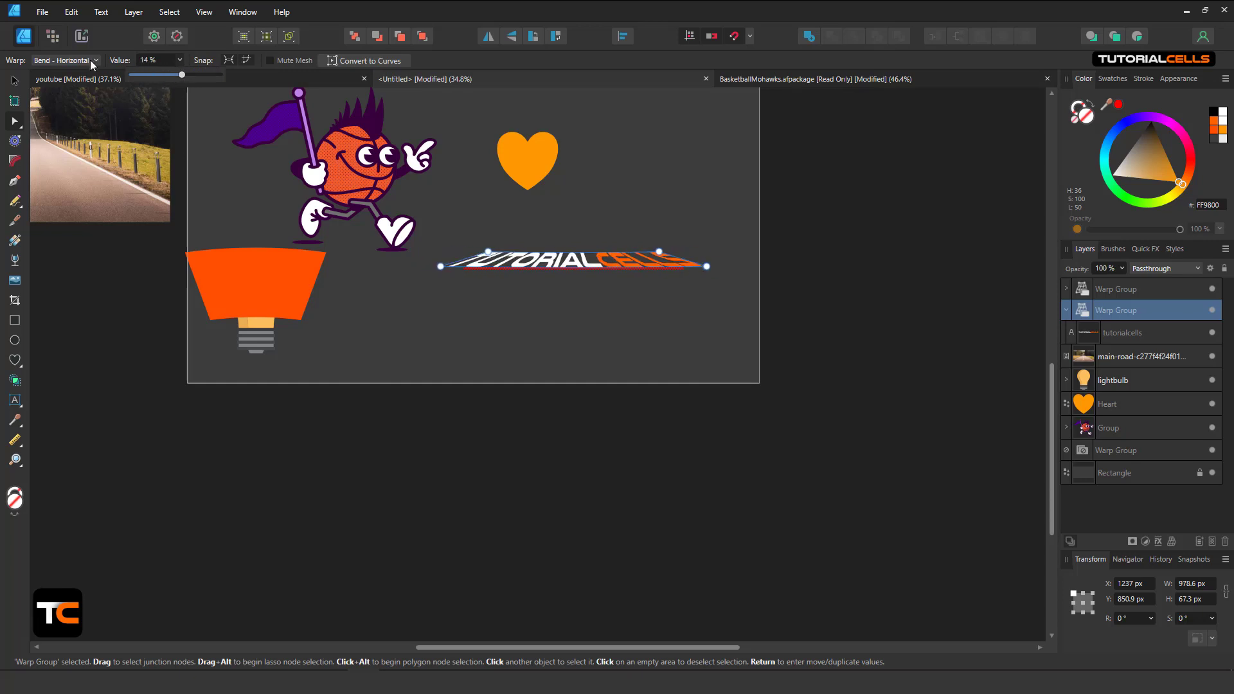
Apply a Fish Eye warp group to the whole basketball character group and set its value to 83 %
click(337, 160)
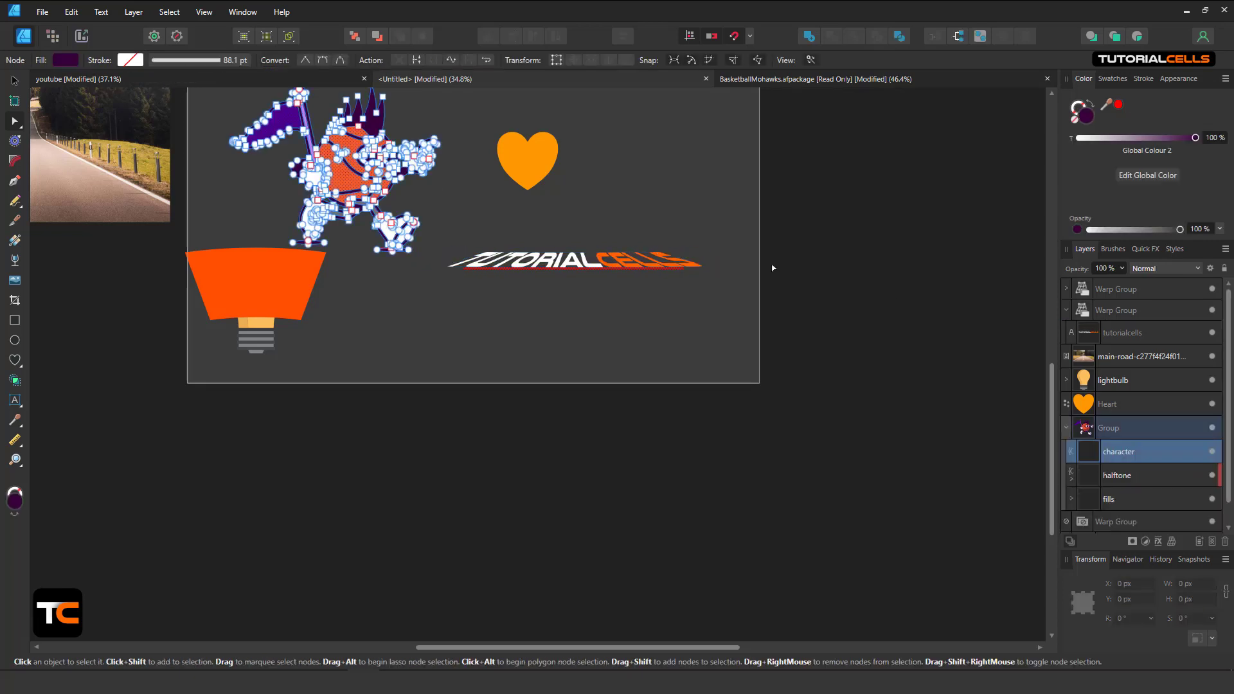
click(1108, 427)
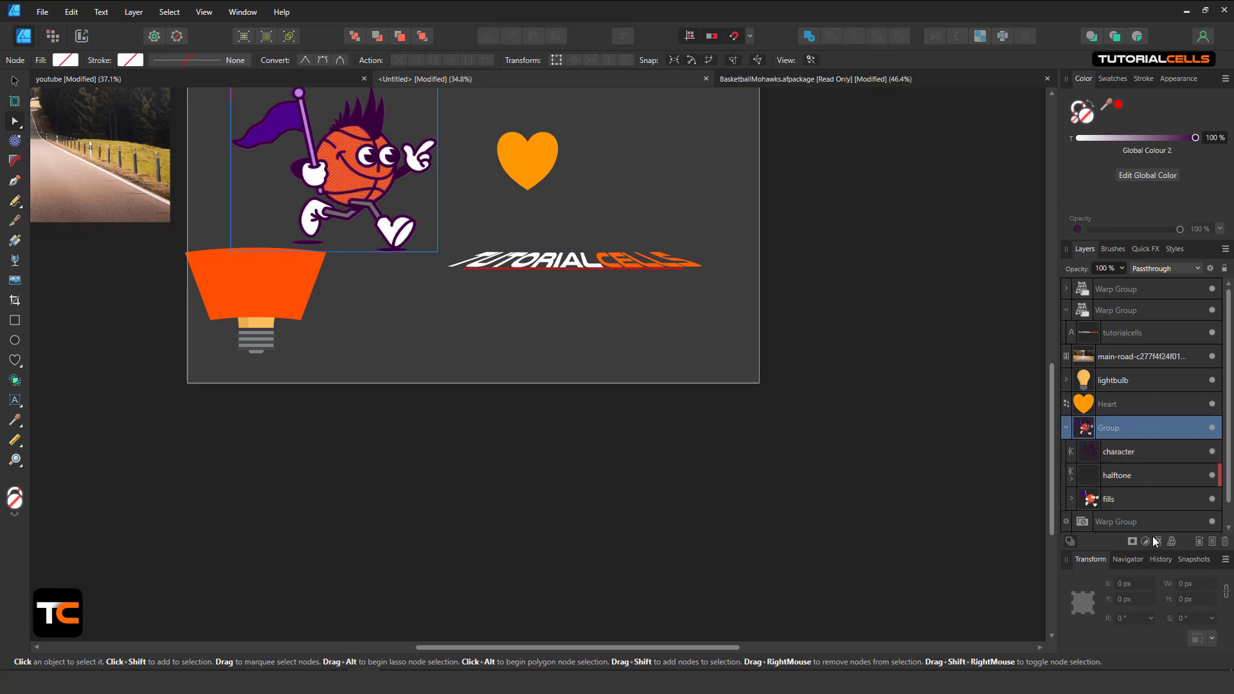
click(1169, 543)
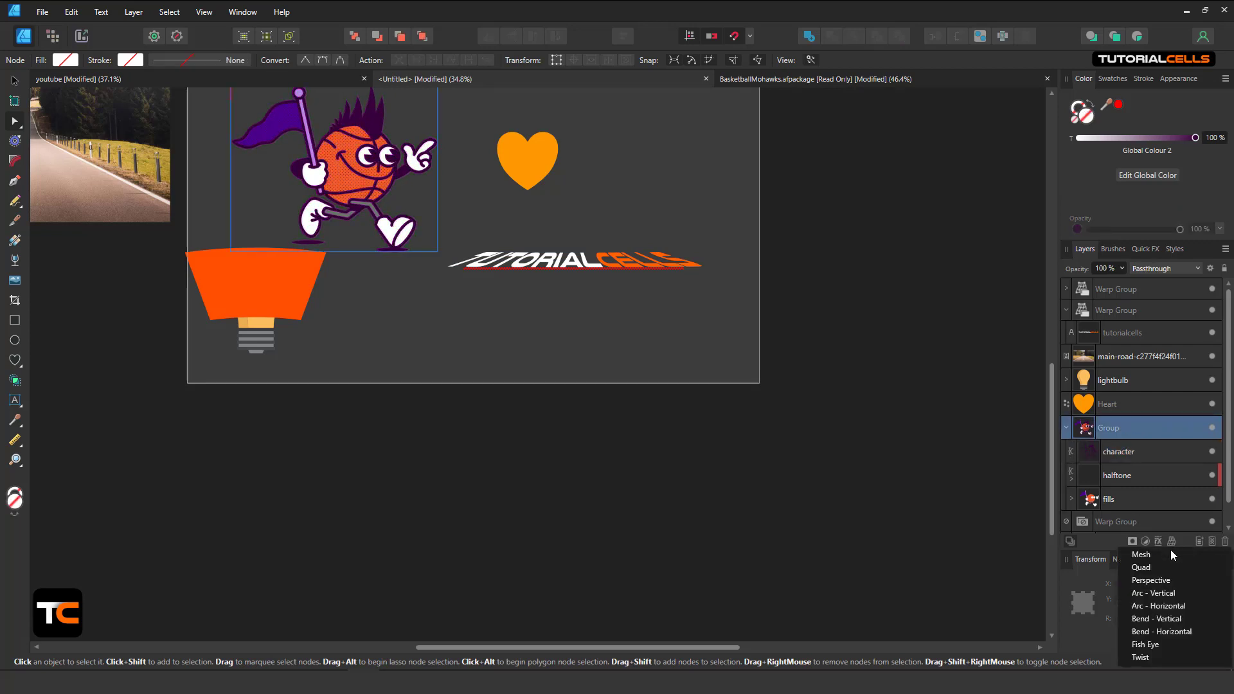
click(1162, 643)
scroll(330, 163, up, 1)
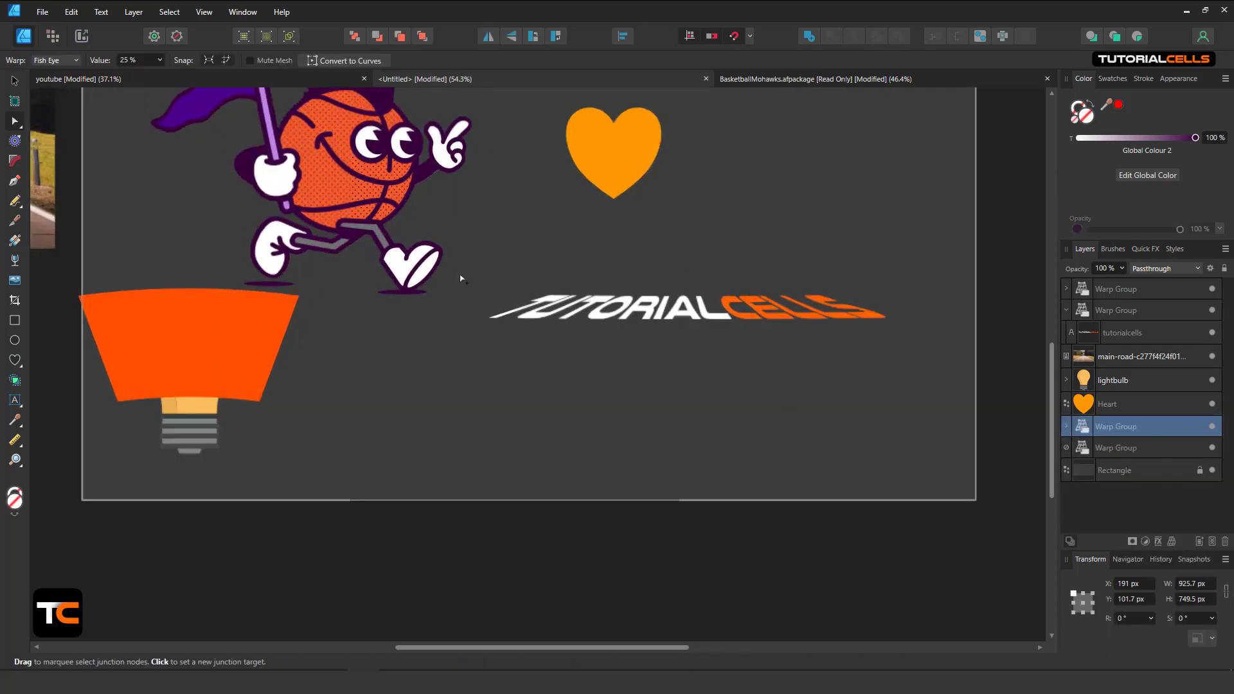
scroll(355, 179, up, 1)
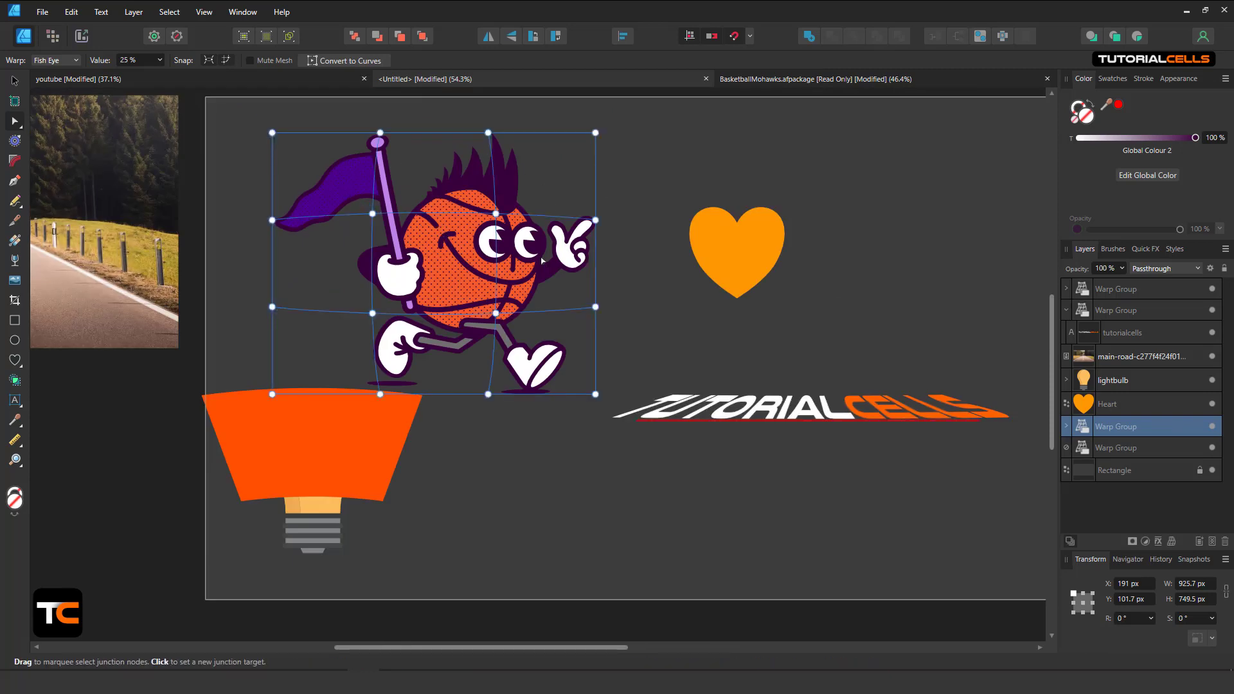
click(160, 59)
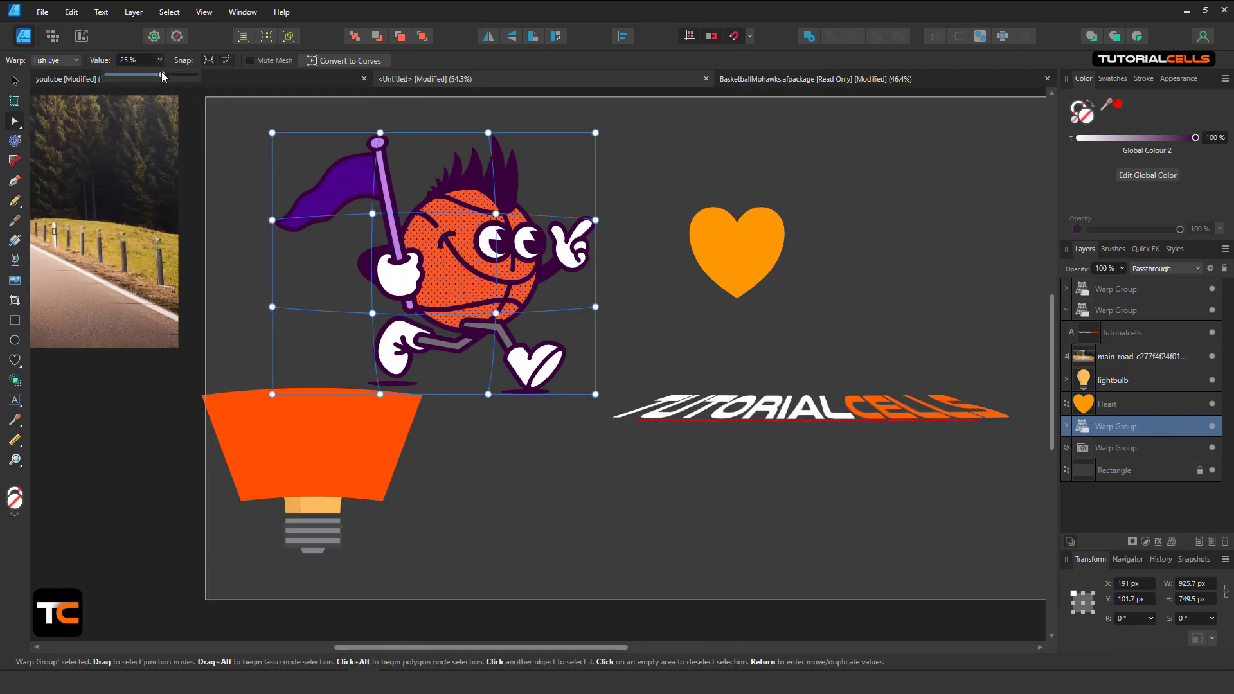
drag(161, 74, 188, 65)
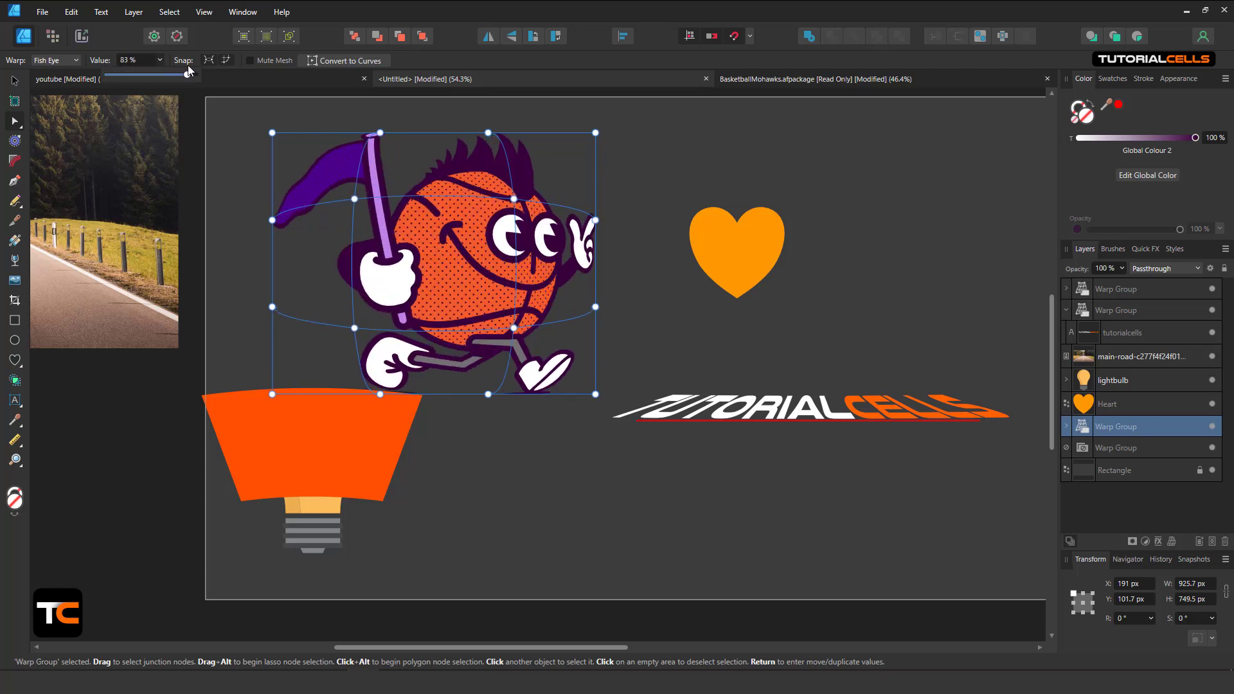
Change the basketball character's warp type to Twist and set its value to -17 %
click(45, 60)
click(56, 209)
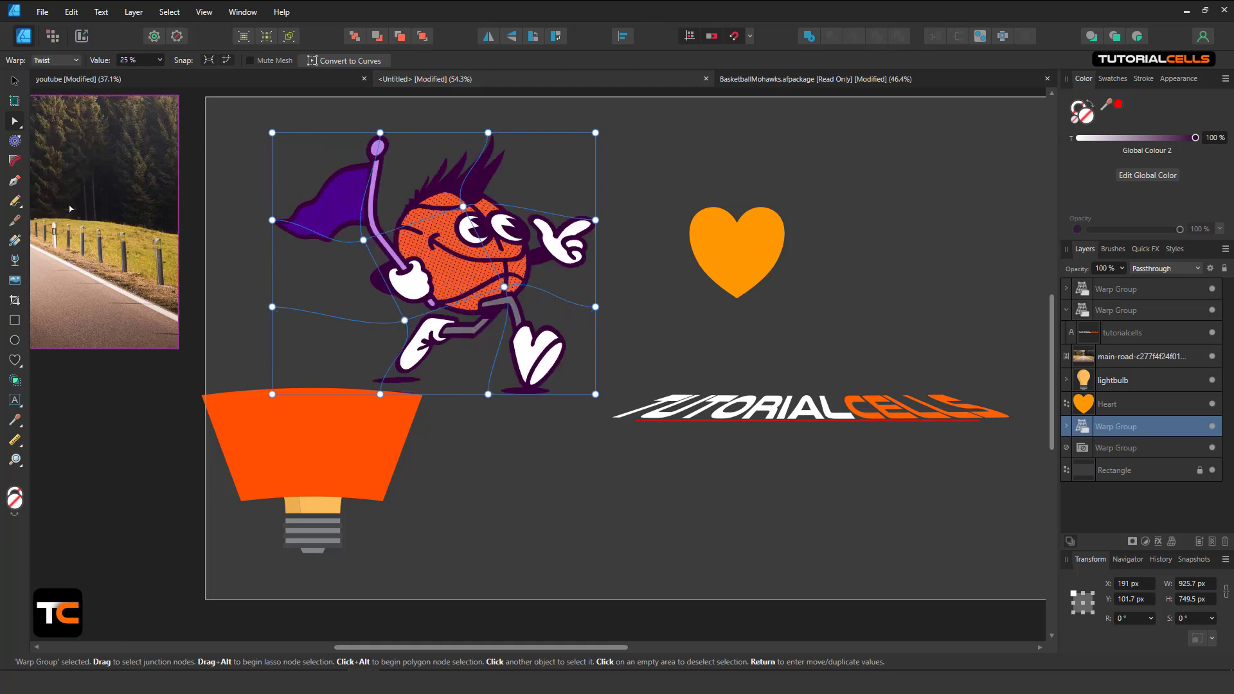
click(161, 57)
mouse_move(163, 74)
mouse_down()
mouse_move(187, 77)
mouse_move(134, 76)
mouse_move(146, 75)
mouse_up()
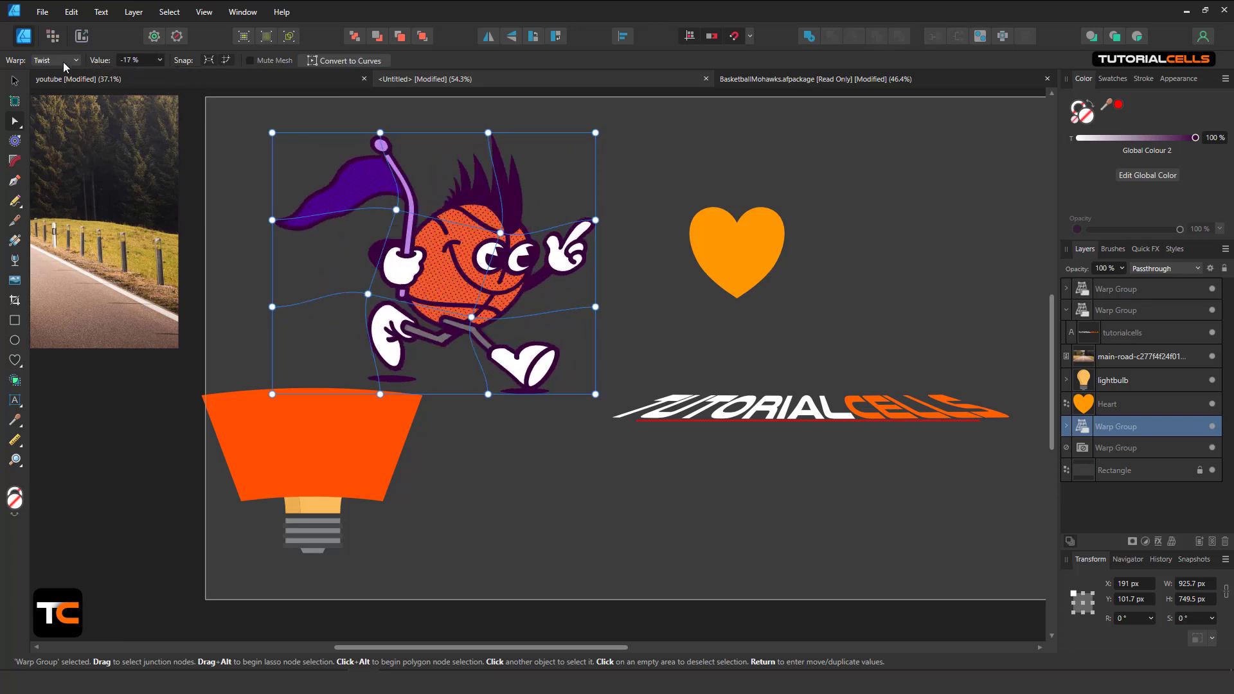
Reset the basketball character's warp type to None
click(62, 61)
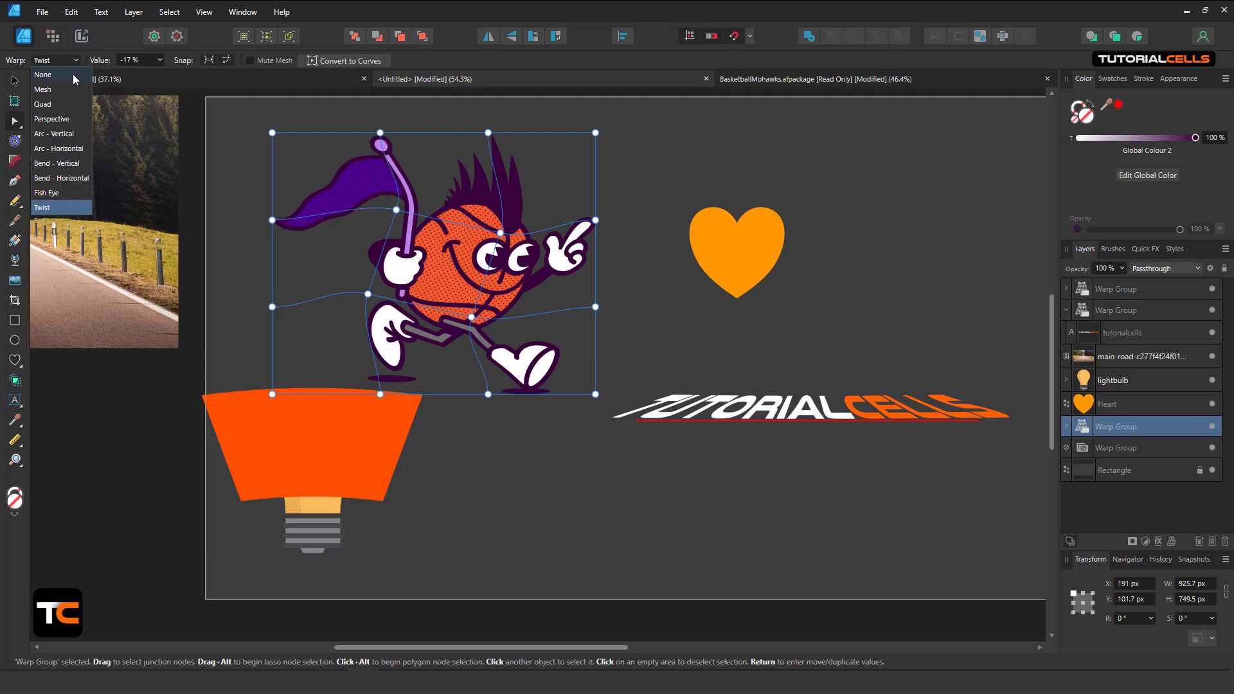
click(72, 75)
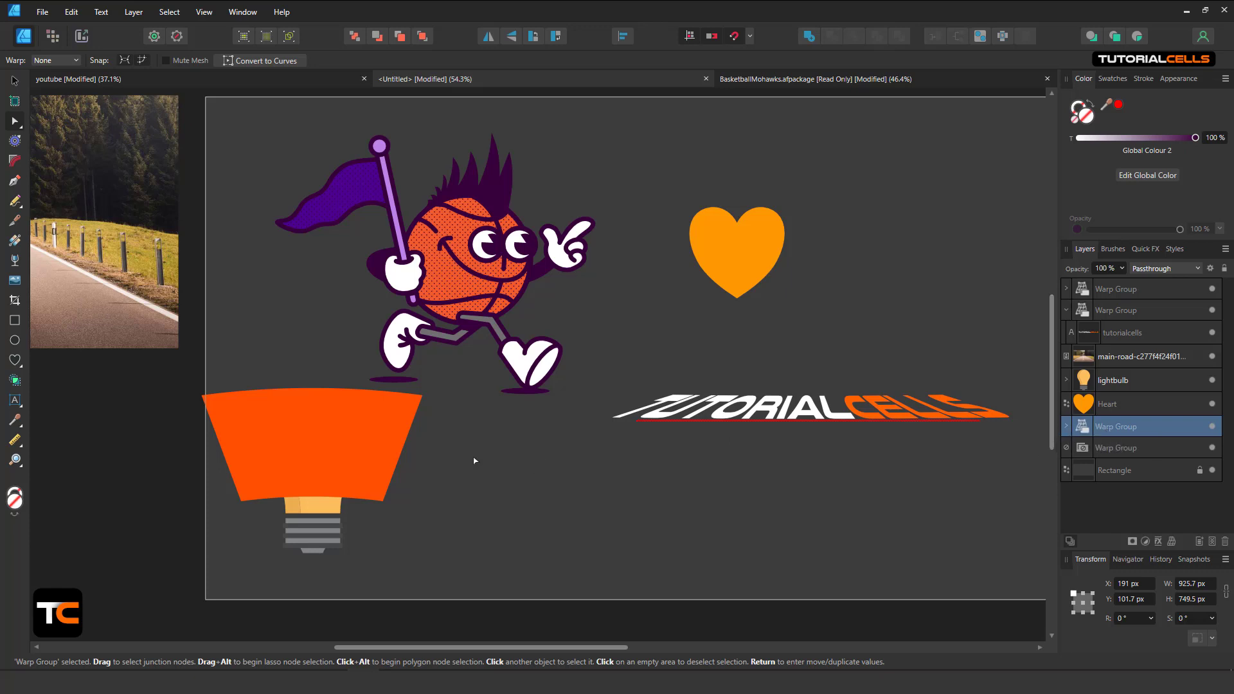
scroll(479, 463, down, 1)
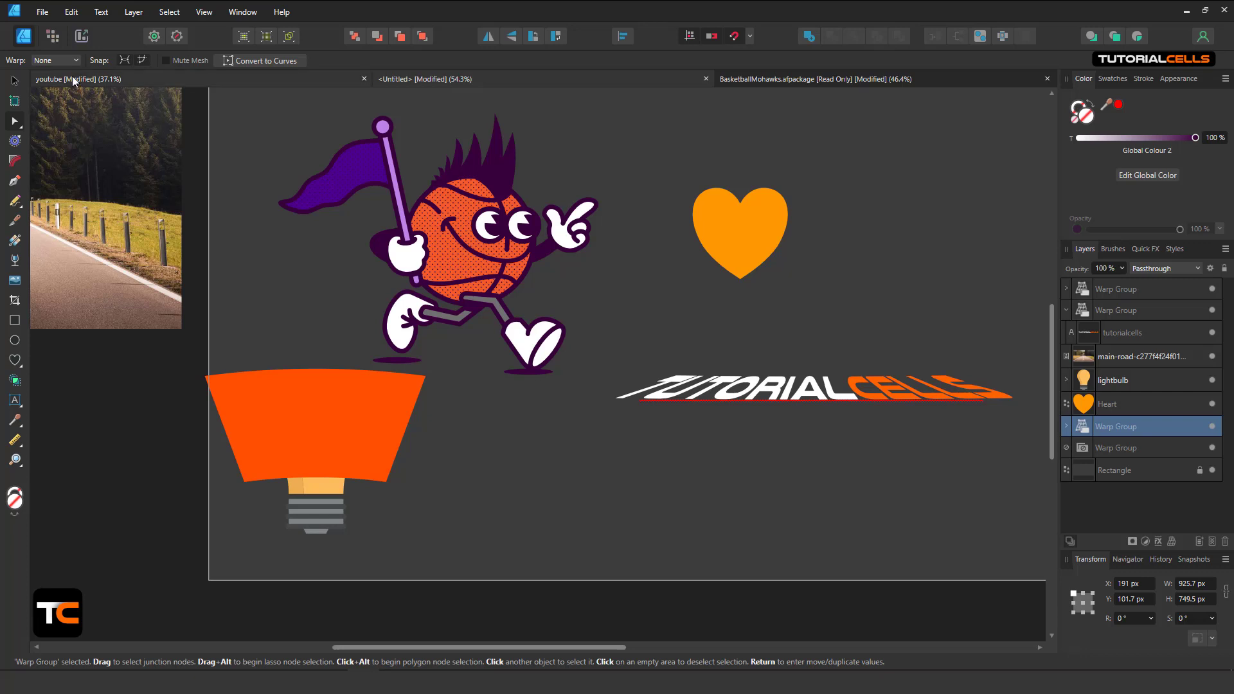
click(67, 60)
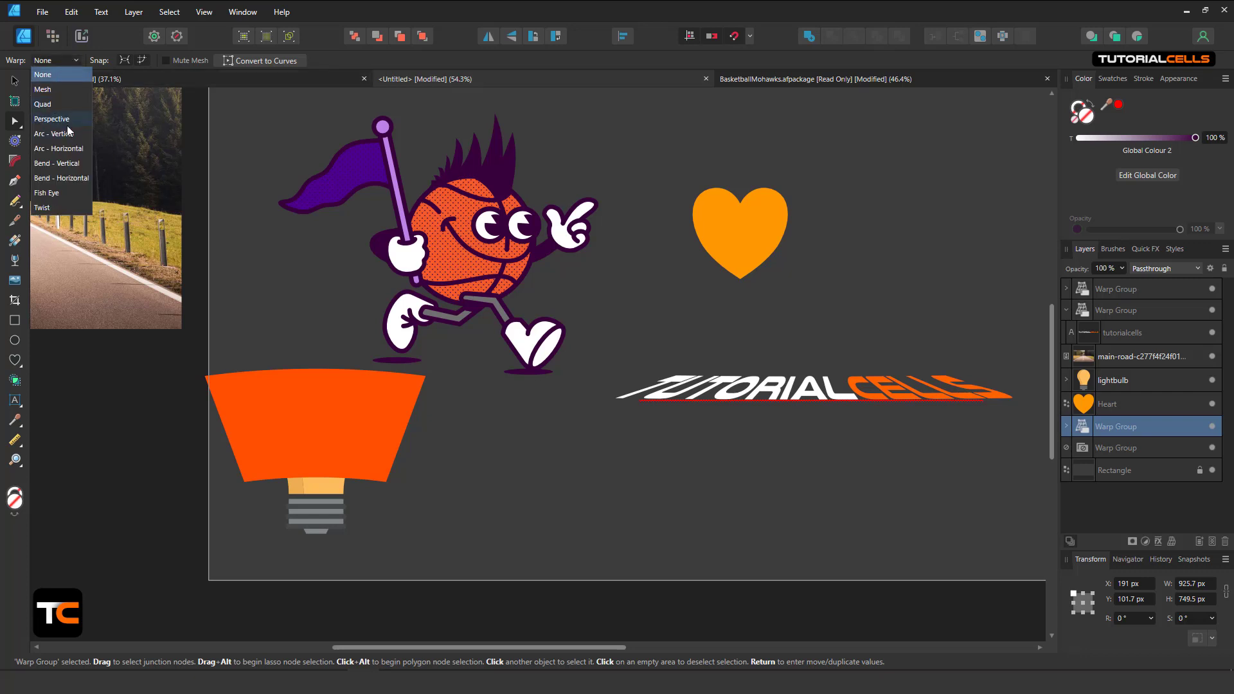
Select the TUTORIALCELLS text's warp group and reset its warp type to None
drag(269, 296, 390, 313)
click(795, 402)
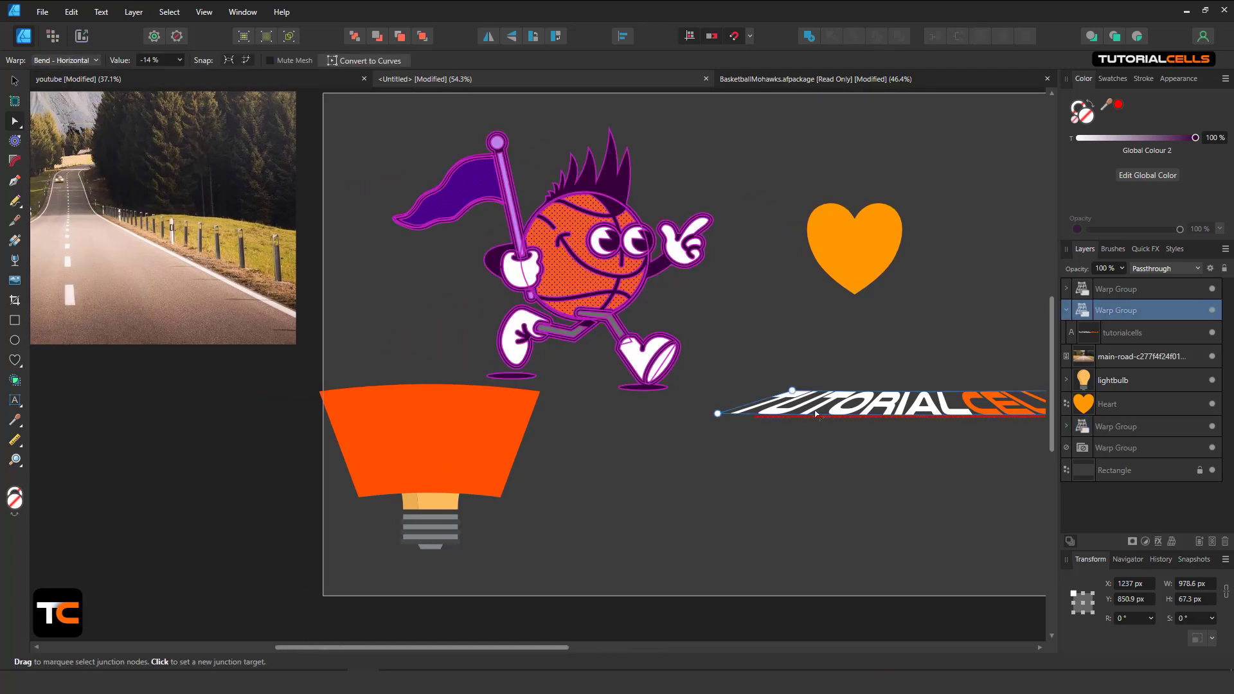
click(82, 62)
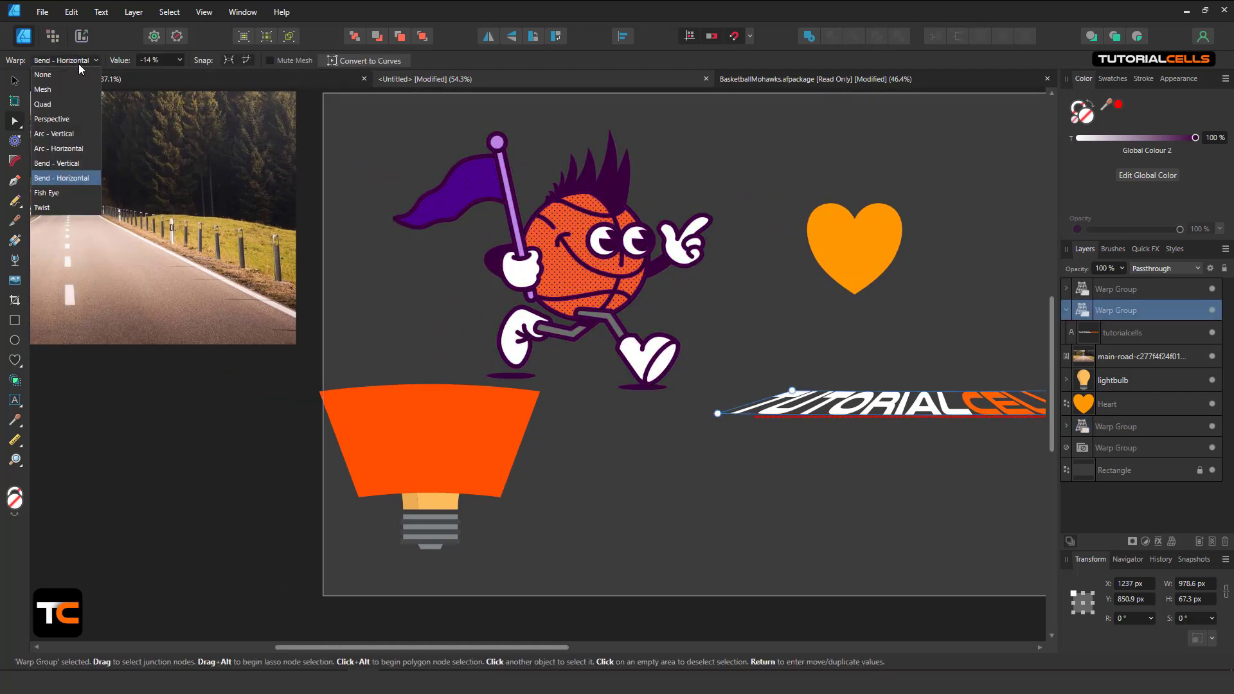
click(56, 73)
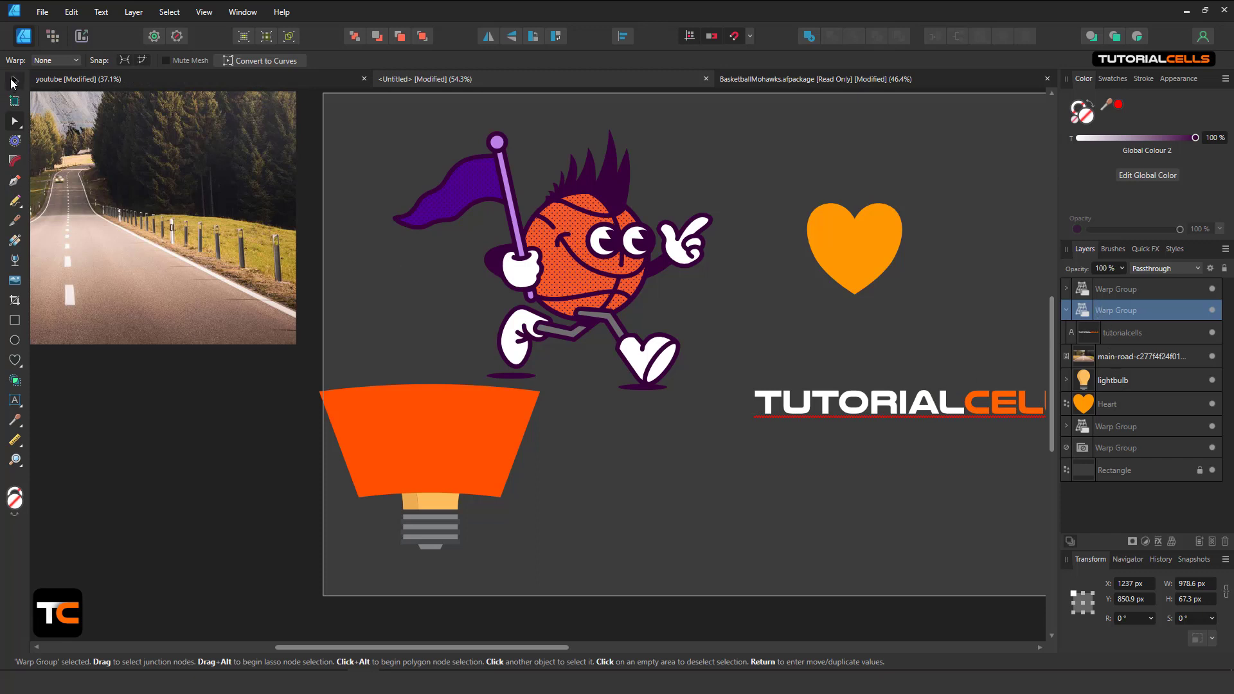
Move the TUTORIALCELLS text off the artboard onto the lower part of the road photo
click(14, 80)
mouse_move(755, 401)
mouse_down()
mouse_move(624, 365)
mouse_move(19, 273)
mouse_move(426, 284)
mouse_move(291, 259)
mouse_up()
scroll(234, 254, up, 2)
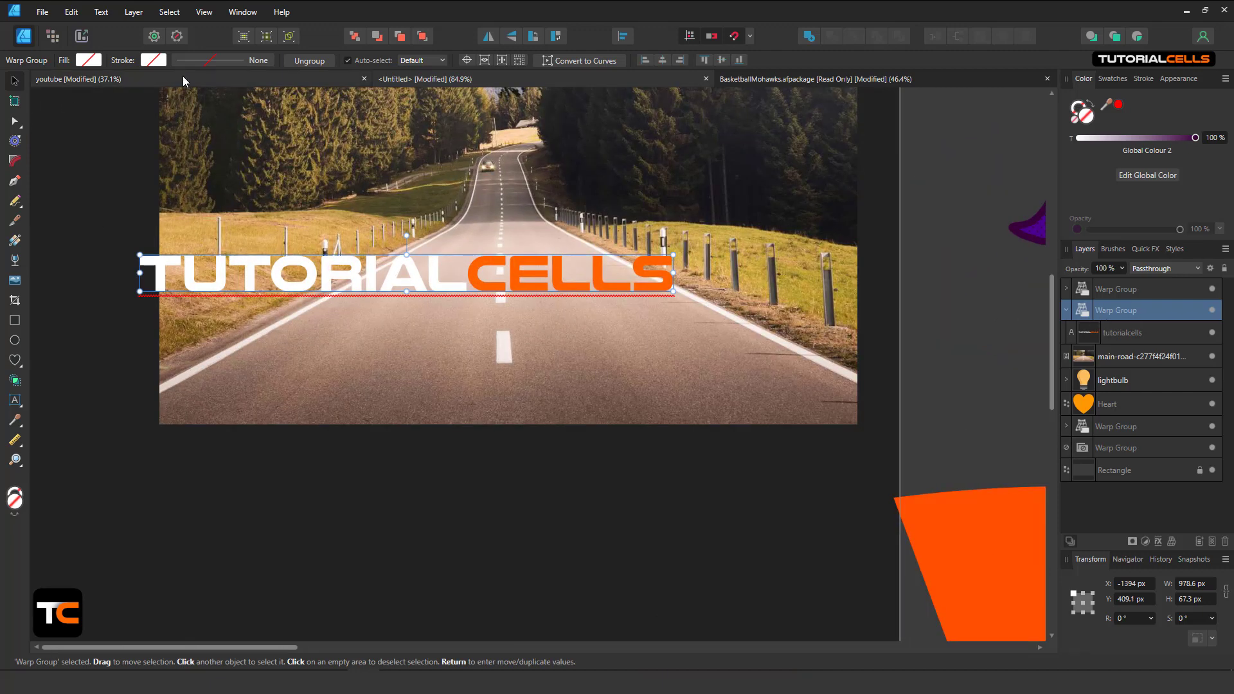
Set the warp type of the text's warp group to Perspective using the Node Tool
double_click(1115, 311)
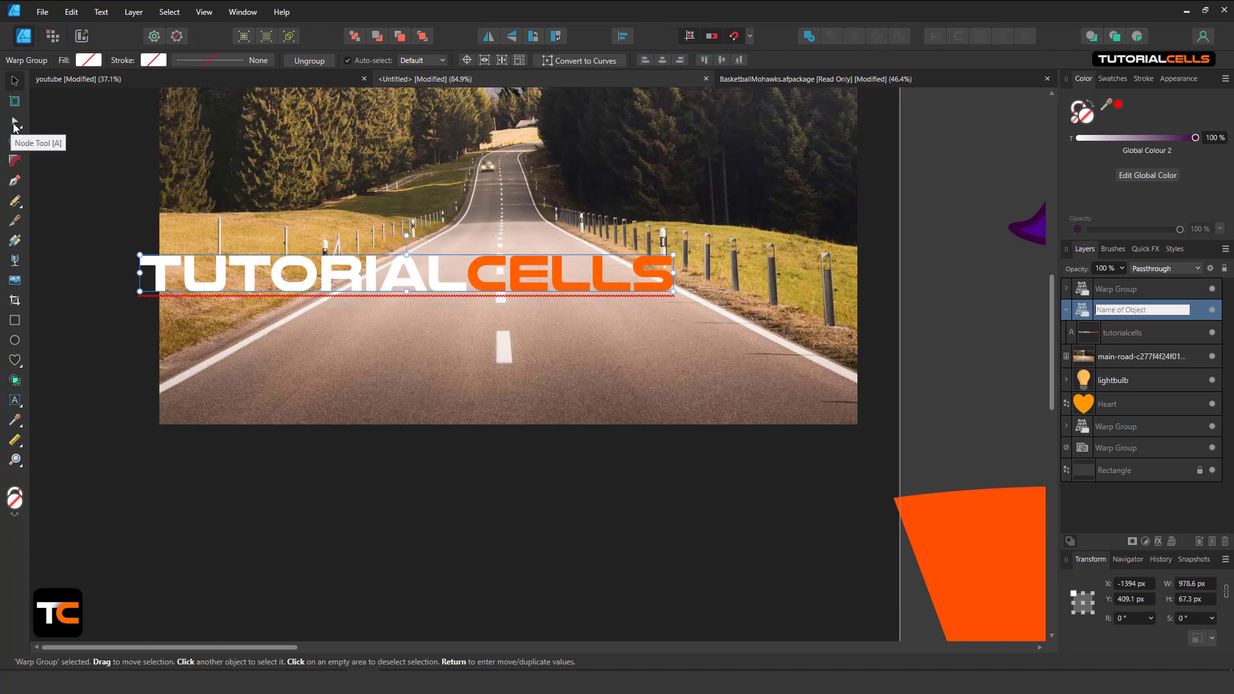
click(14, 122)
click(61, 62)
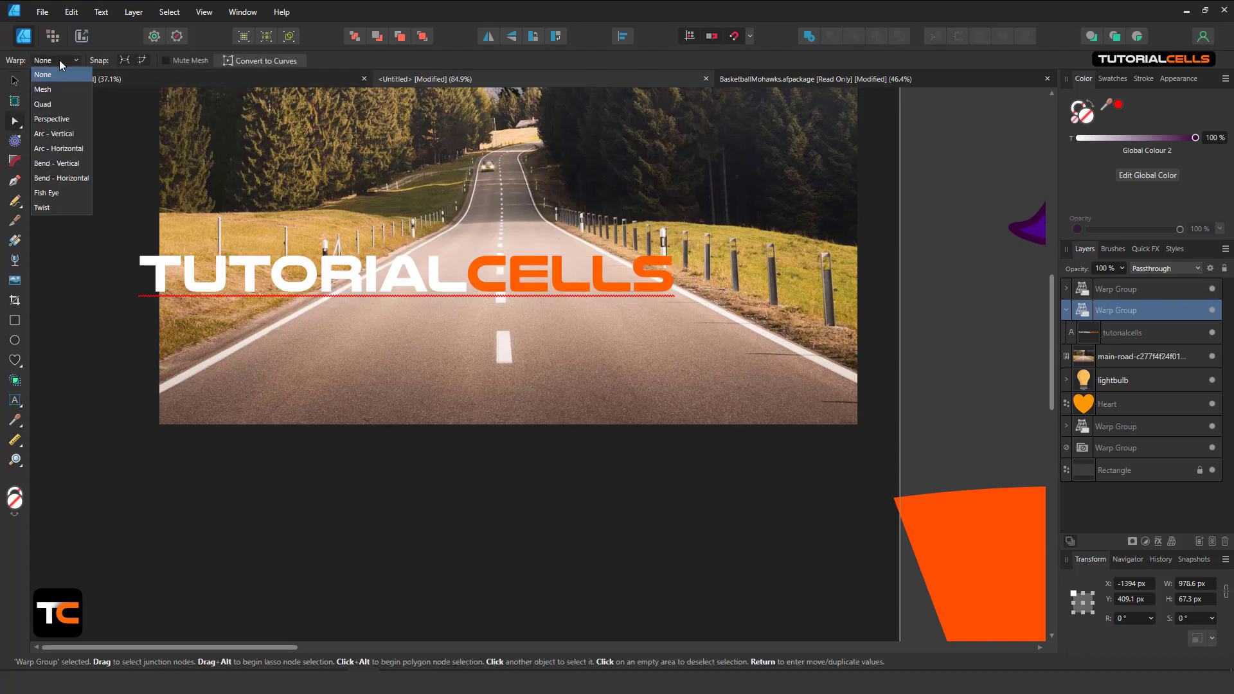
click(59, 120)
Move the text's left and right corner nodes in pairs so it runs along the grass beside the road's left edge
drag(464, 297, 492, 323)
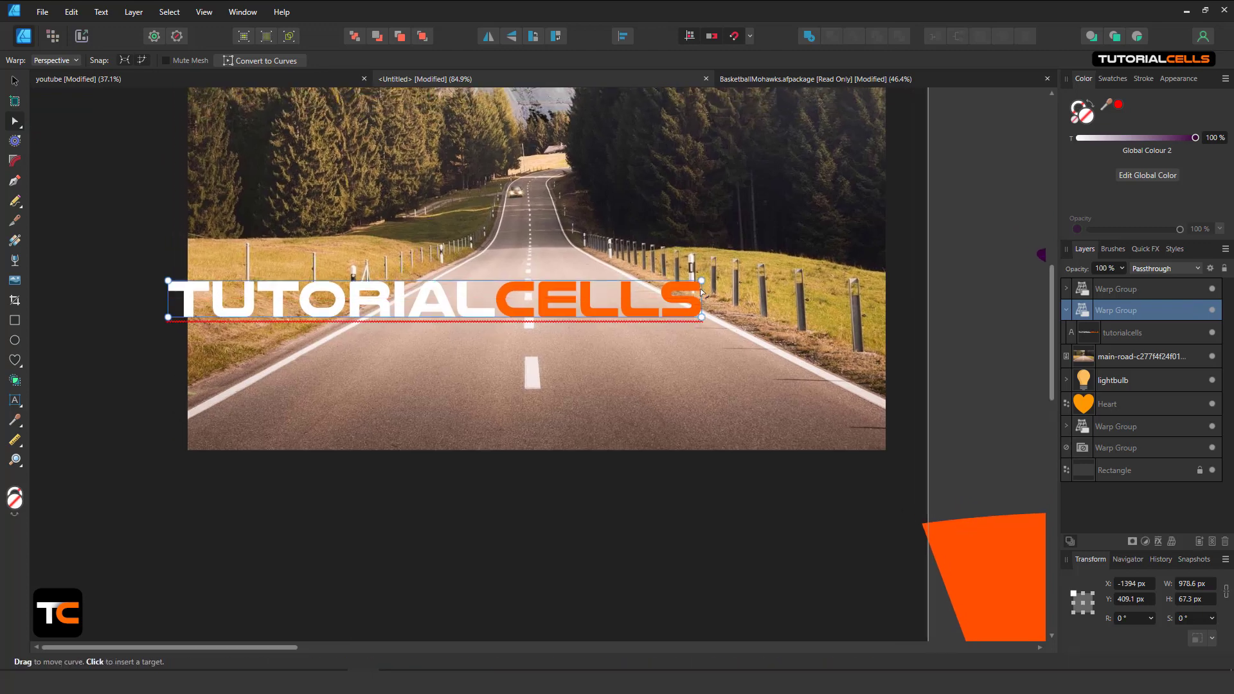
mouse_move(701, 280)
mouse_down()
mouse_move(701, 239)
mouse_move(702, 280)
mouse_move(702, 252)
mouse_move(720, 275)
mouse_up()
drag(137, 264, 183, 308)
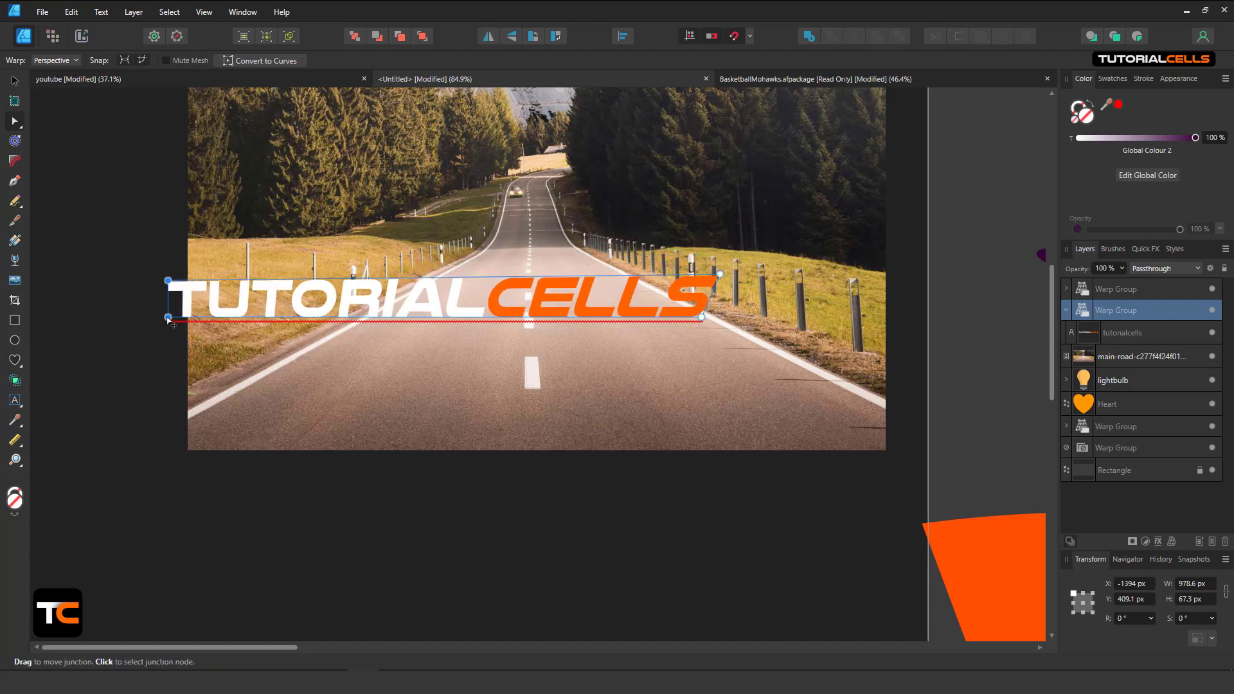
drag(168, 317, 199, 374)
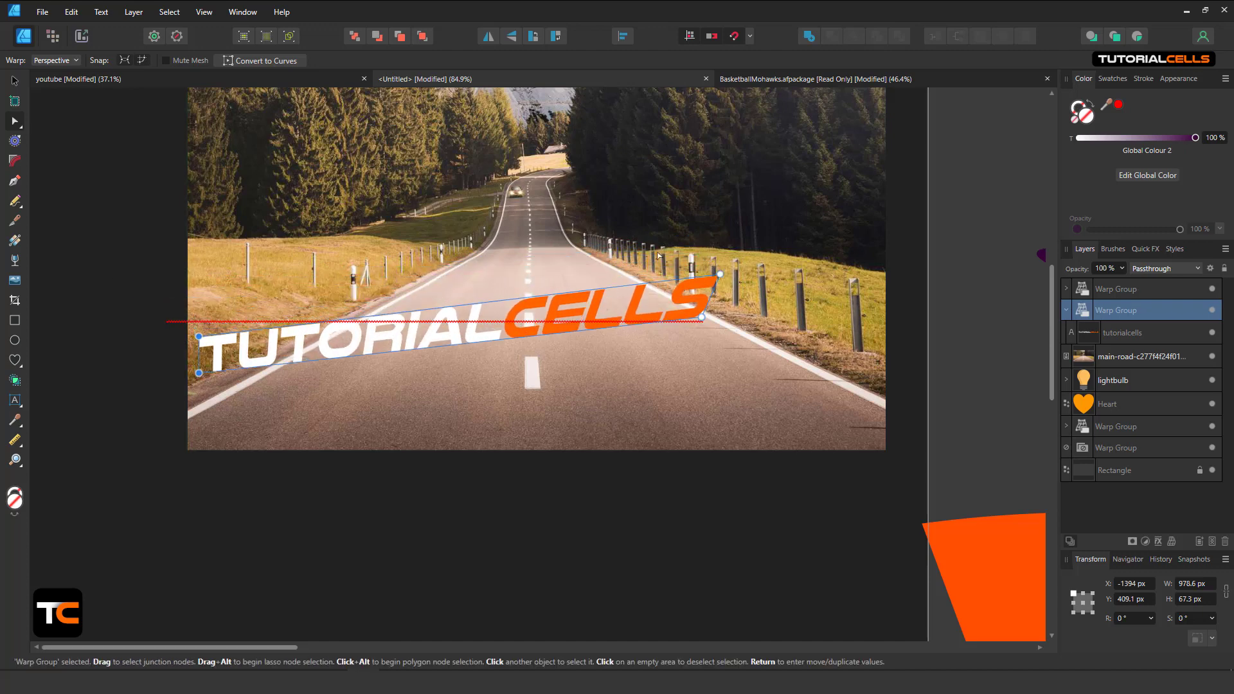
drag(661, 248, 718, 358)
drag(724, 277, 414, 239)
Refine the perspective by placing the text's upper-right corner above its lower-right one and raising the upper-left corner, so the letters shrink into the distance
scroll(269, 295, up, 2)
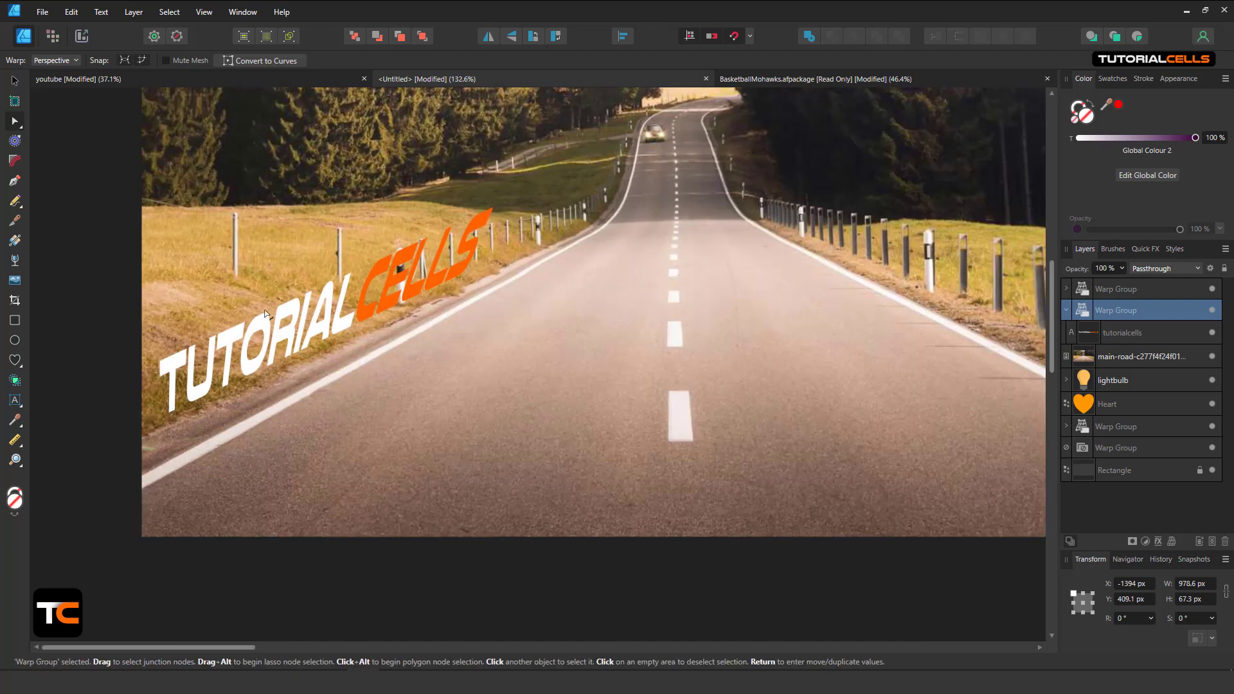
drag(495, 205, 490, 217)
click(490, 217)
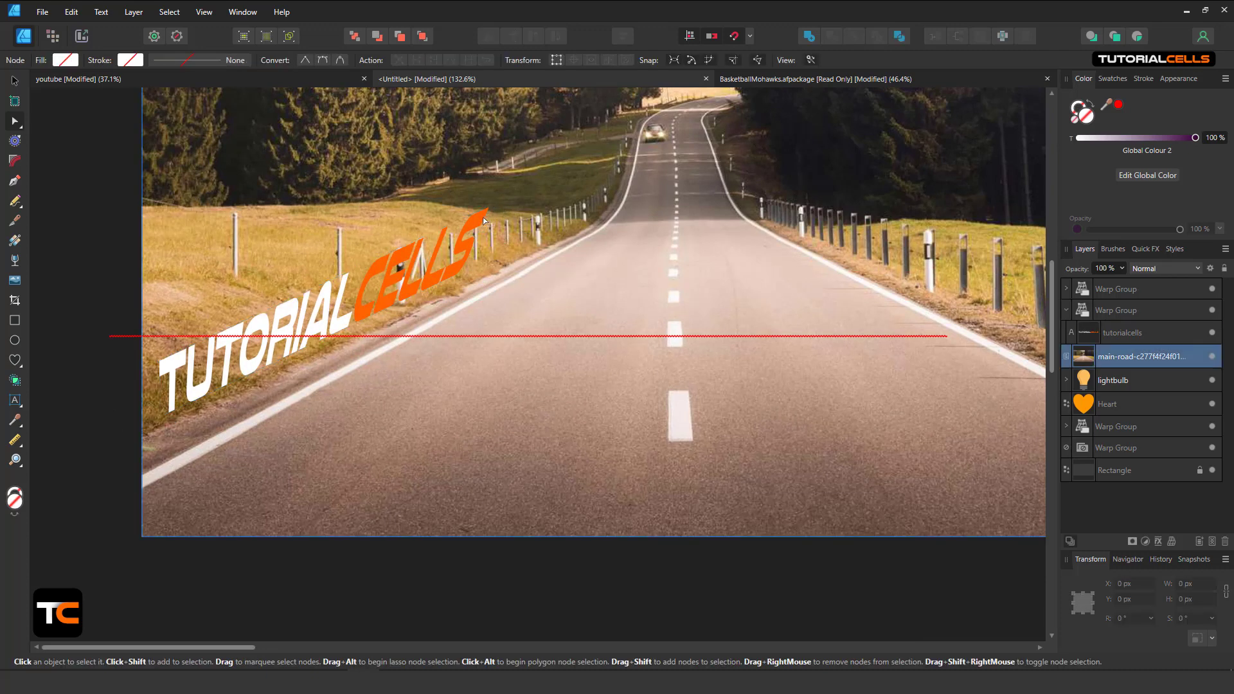
click(464, 274)
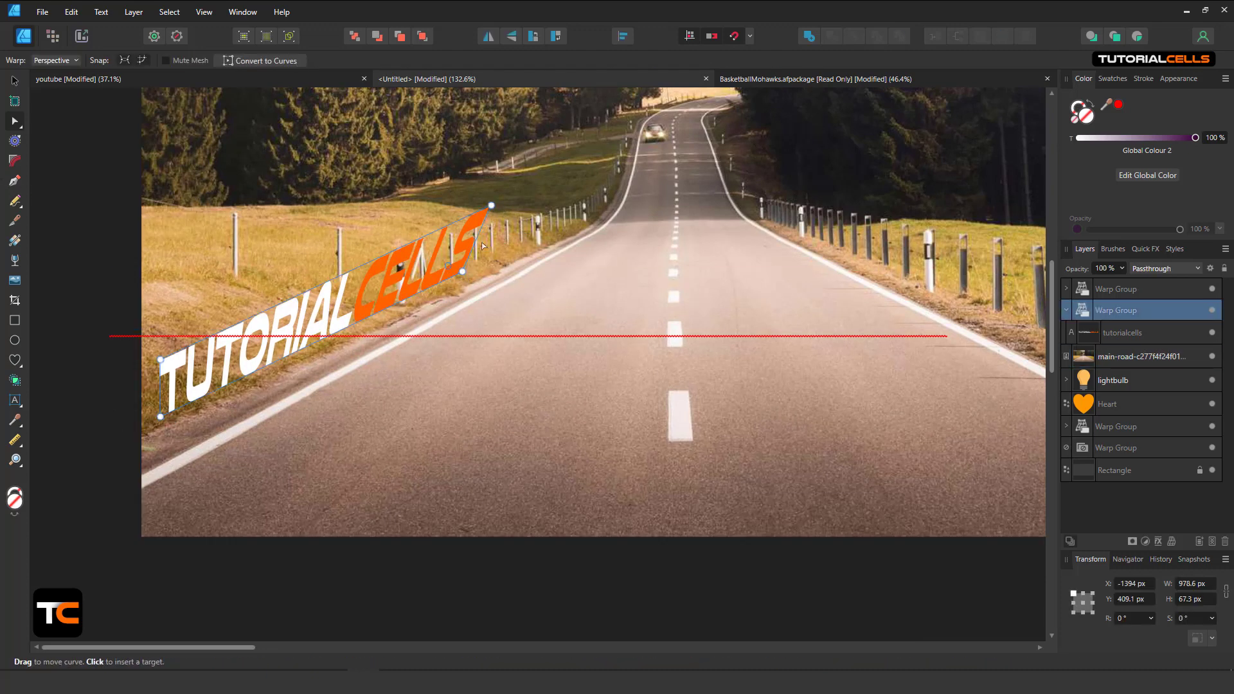
drag(493, 207, 462, 227)
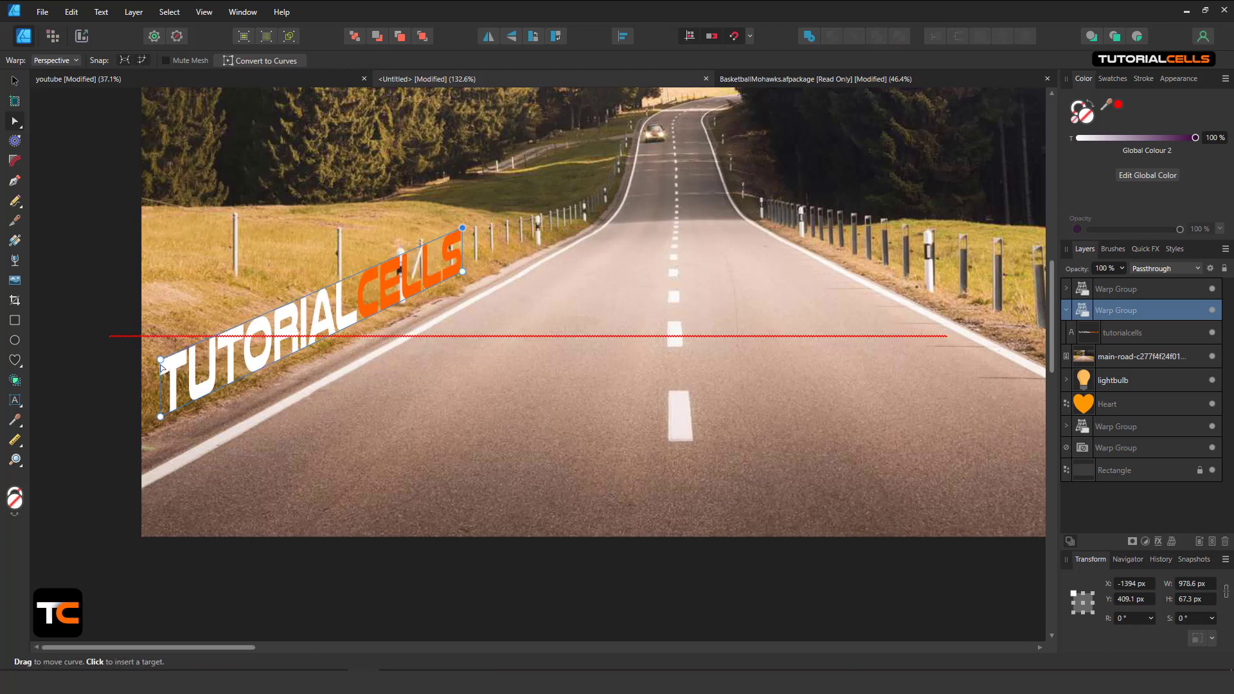
drag(160, 359, 164, 304)
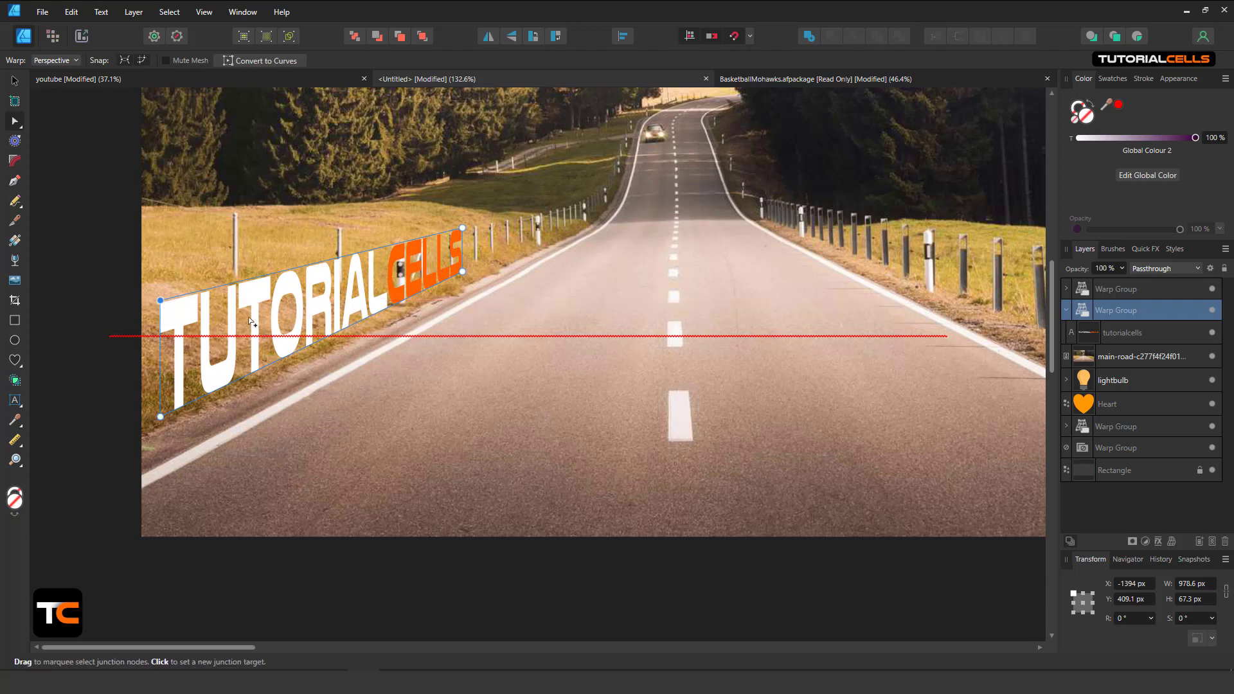
scroll(653, 343, down, 5)
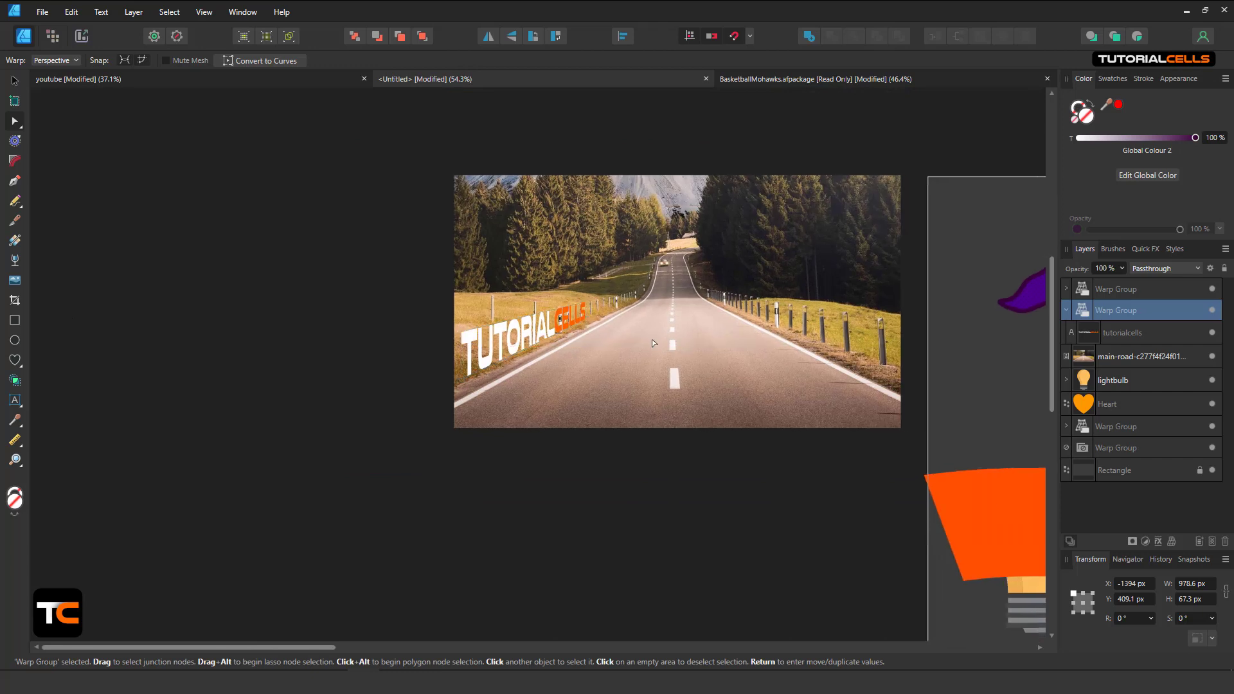
Clear the TUTORIALCELLS text's warp by setting its type to None, and set the warp type to Quad
drag(652, 343, 531, 331)
click(70, 60)
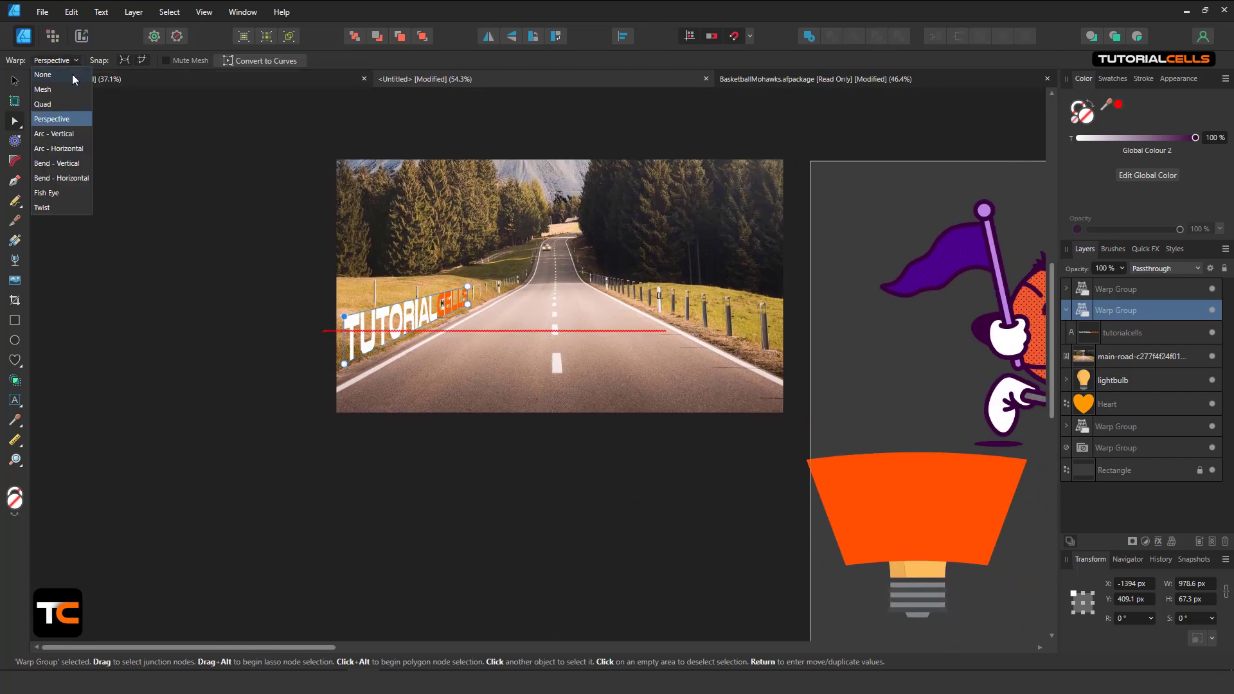
click(72, 74)
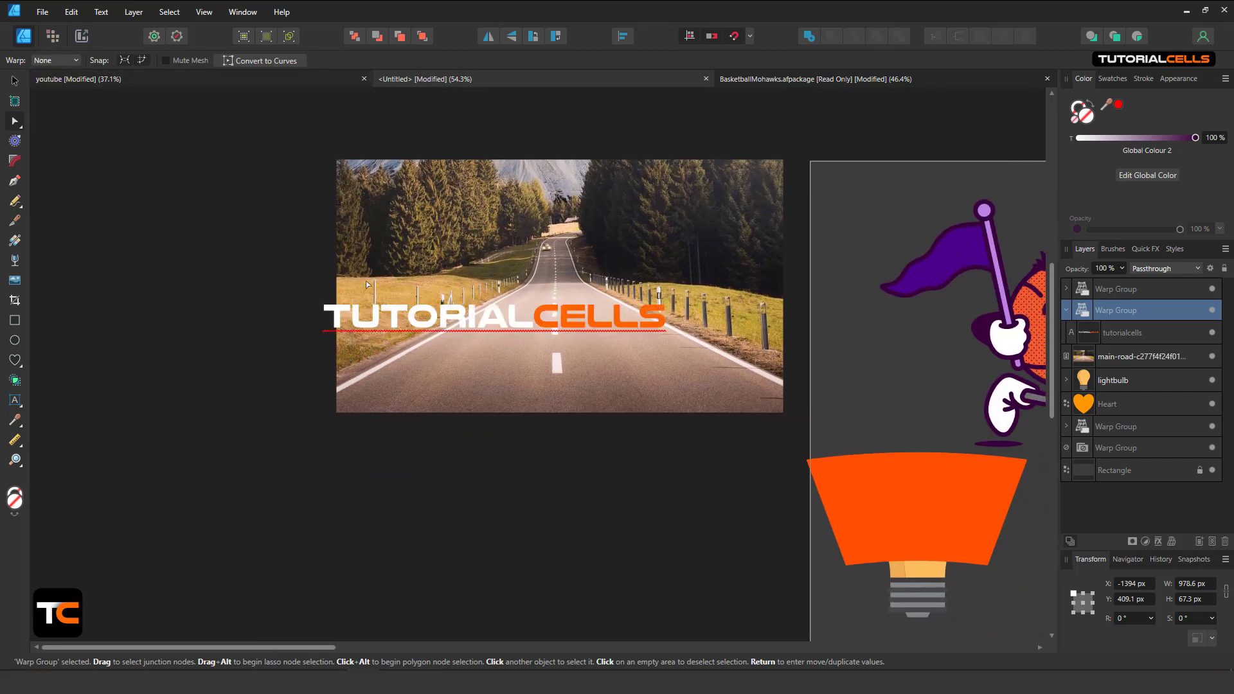
click(45, 61)
click(59, 86)
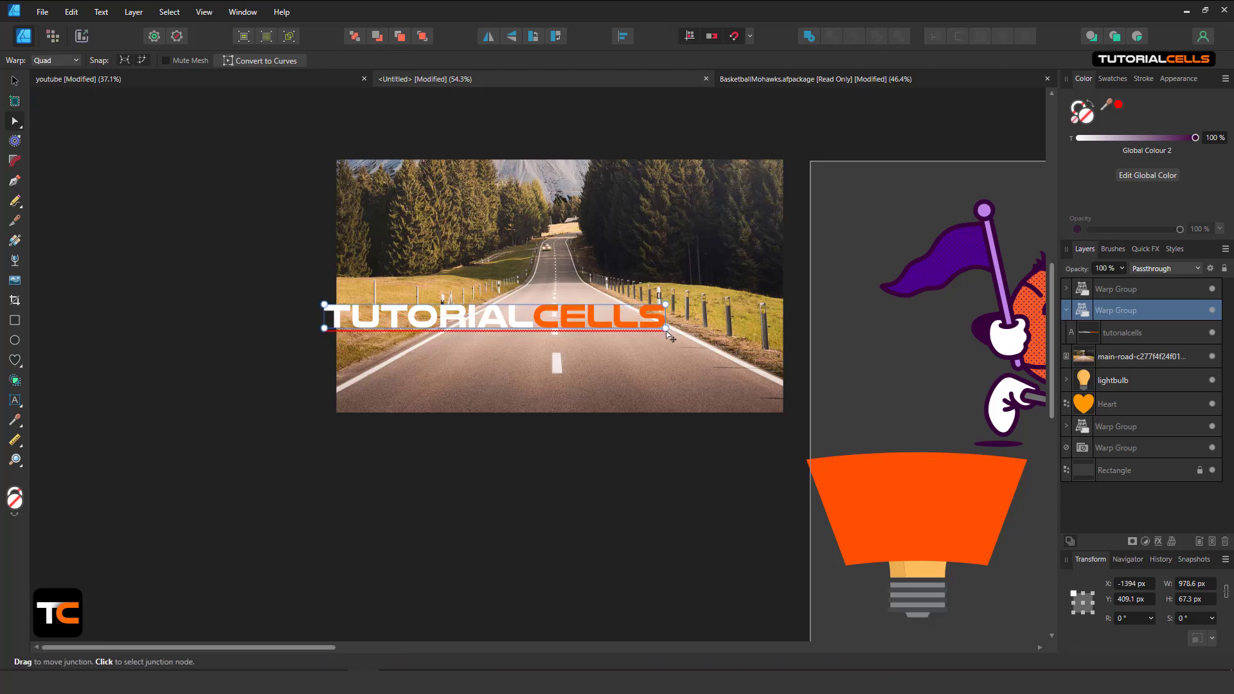
Move the text's four Quad warp corner nodes so it slants along the grass beside the road's left edge
drag(669, 310, 670, 257)
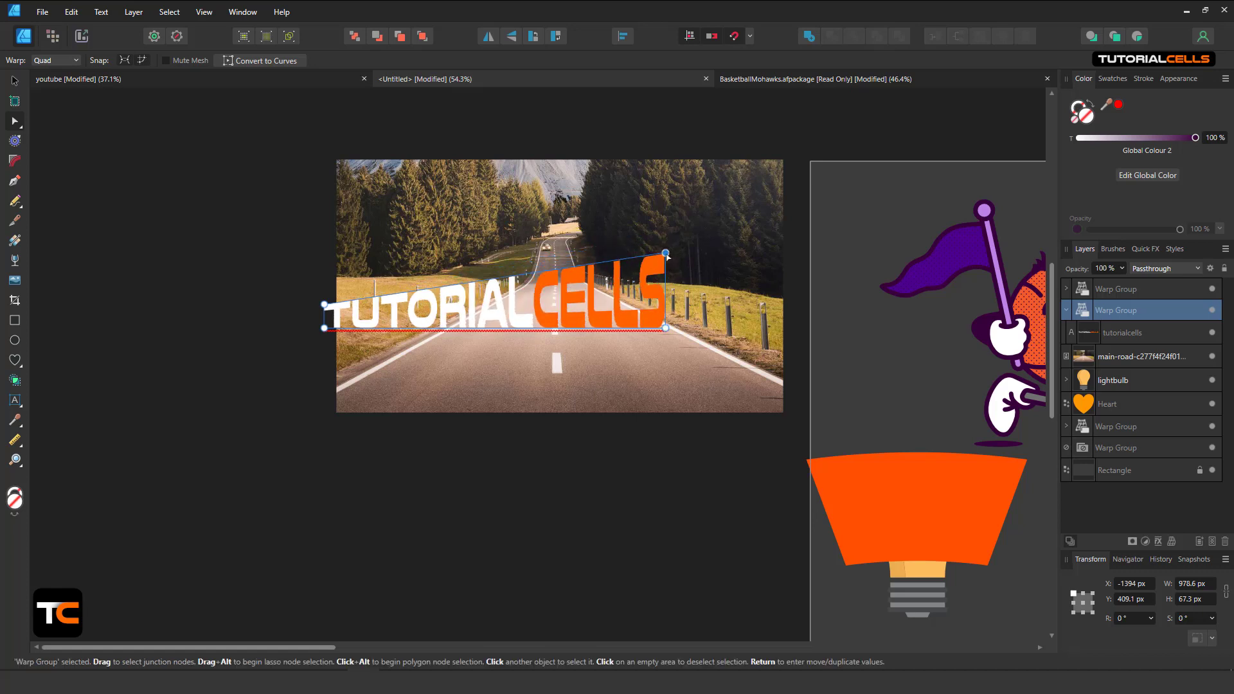
drag(324, 328, 338, 375)
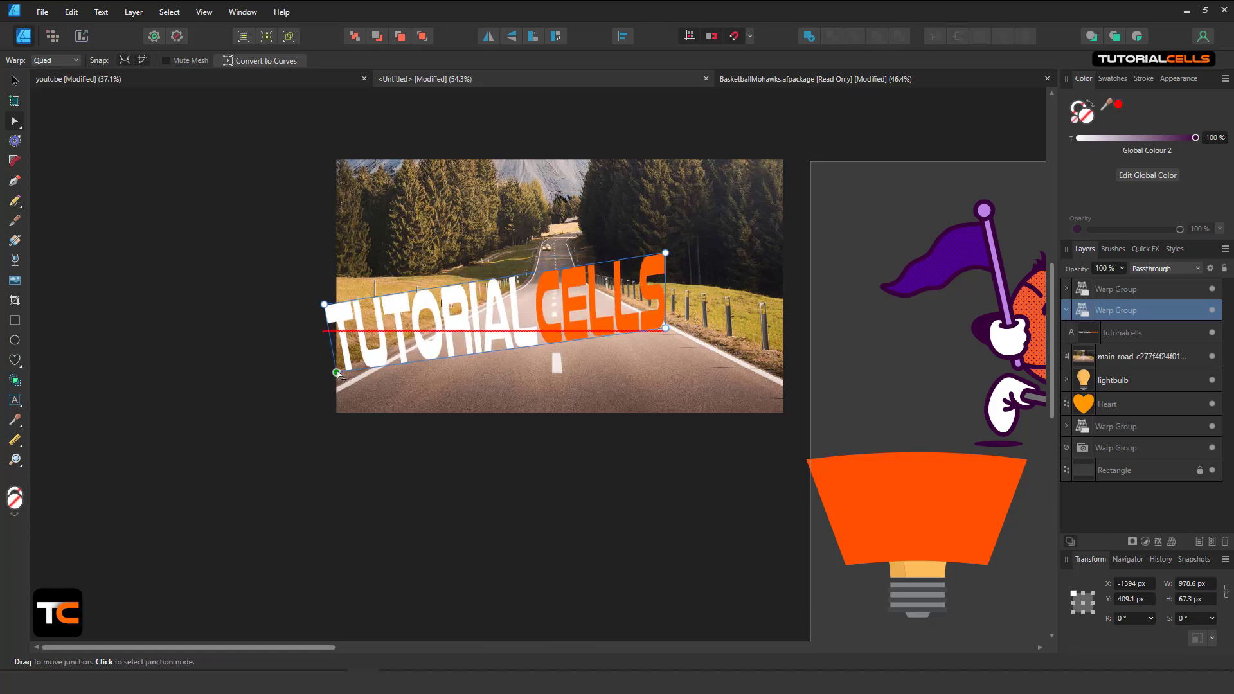
drag(325, 307, 346, 311)
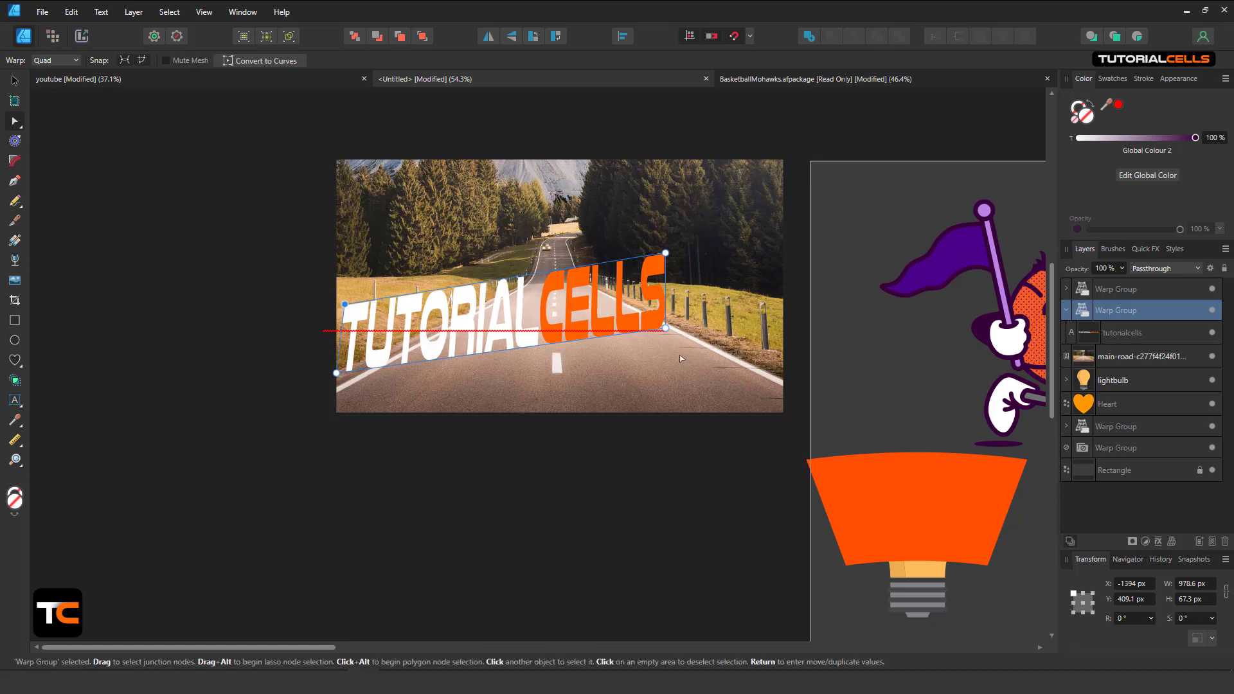
drag(665, 328, 601, 328)
drag(665, 254, 537, 232)
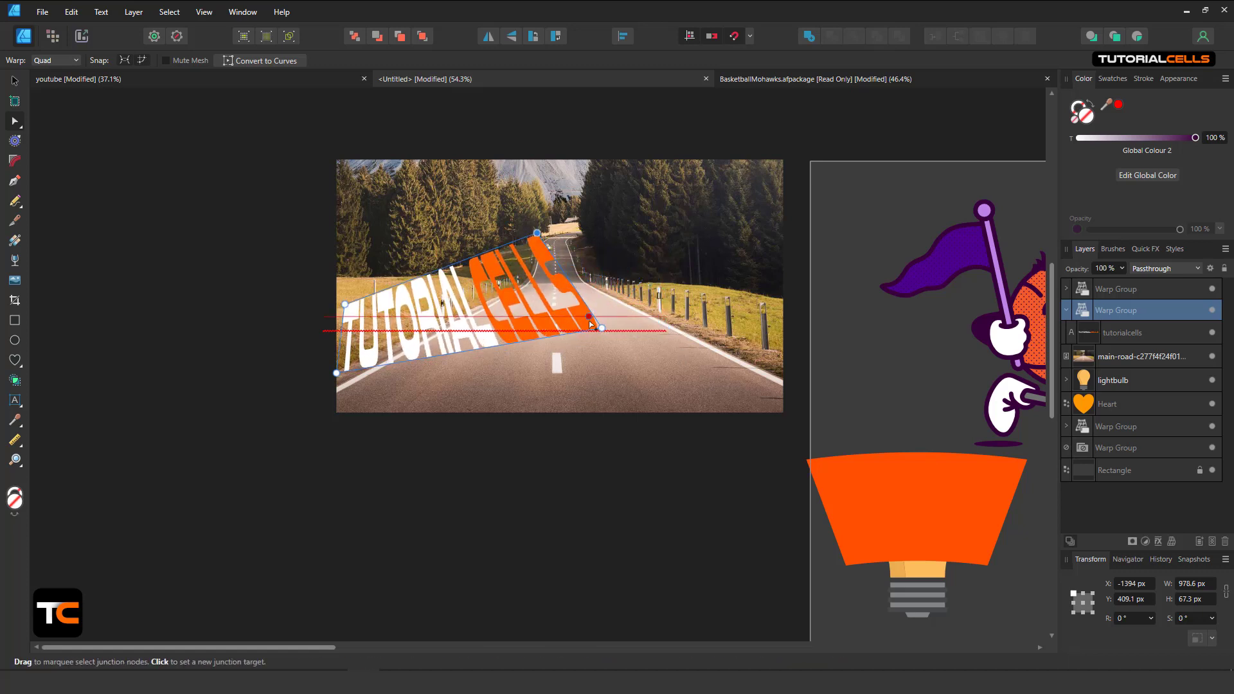
drag(602, 329, 495, 297)
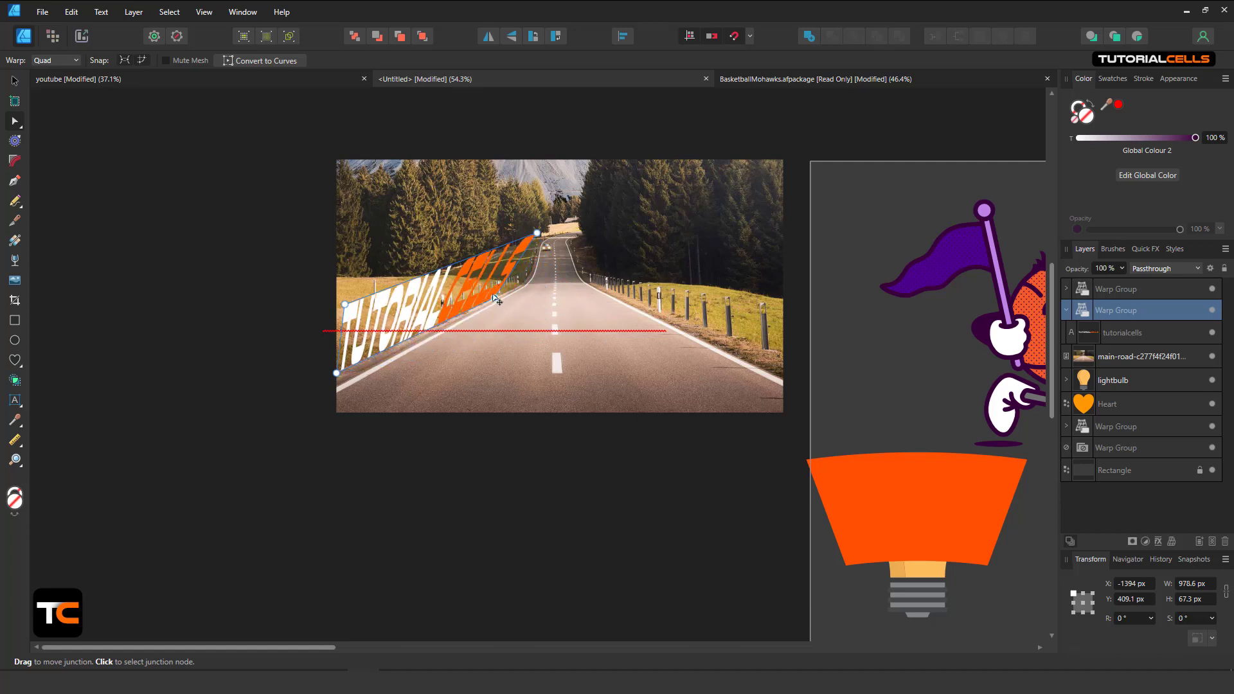
drag(537, 234, 496, 250)
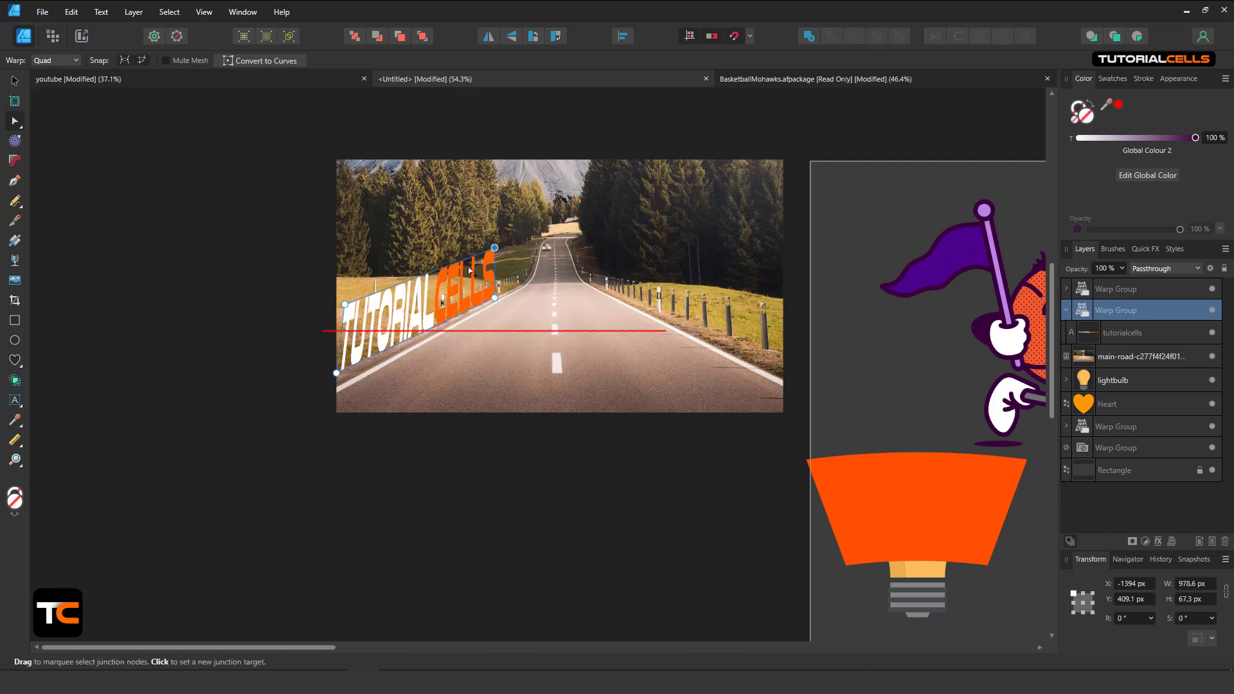
Adjust the text's upper-left and upper-right Quad corners and pull its lower-right corner down onto the road
scroll(386, 300, up, 3)
drag(386, 300, 325, 309)
drag(557, 220, 570, 228)
drag(558, 304, 586, 354)
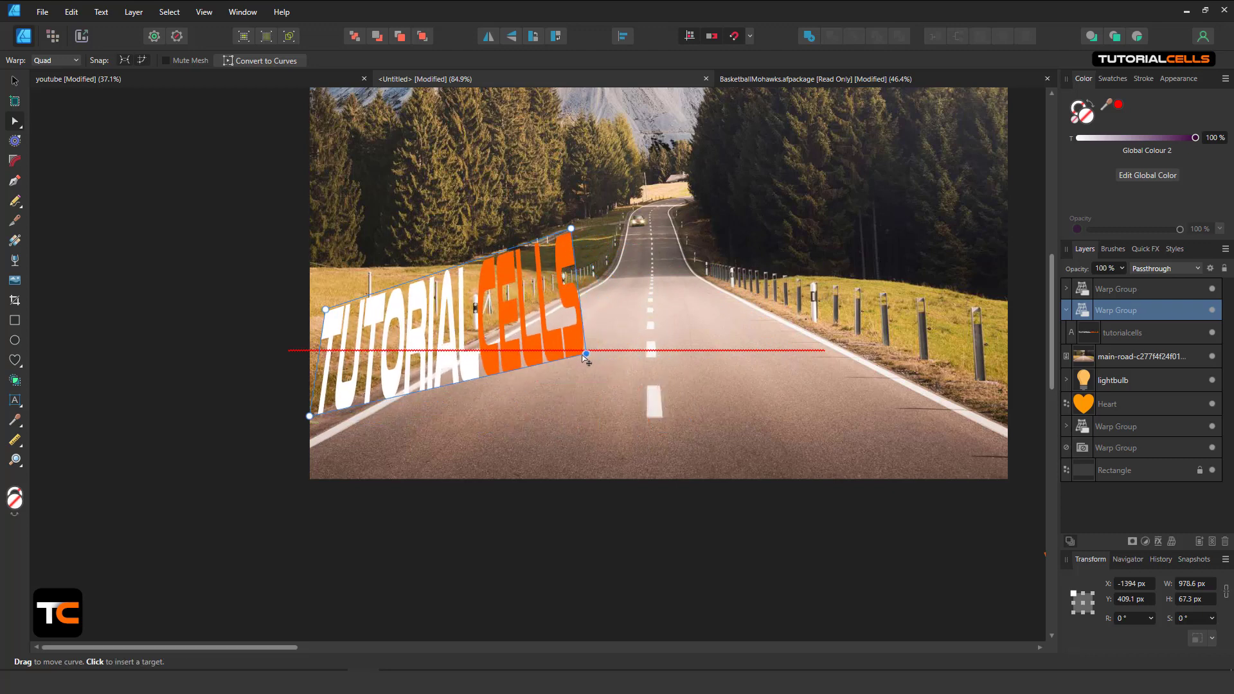
Set the warp type of the text's warp group back to Perspective
click(55, 60)
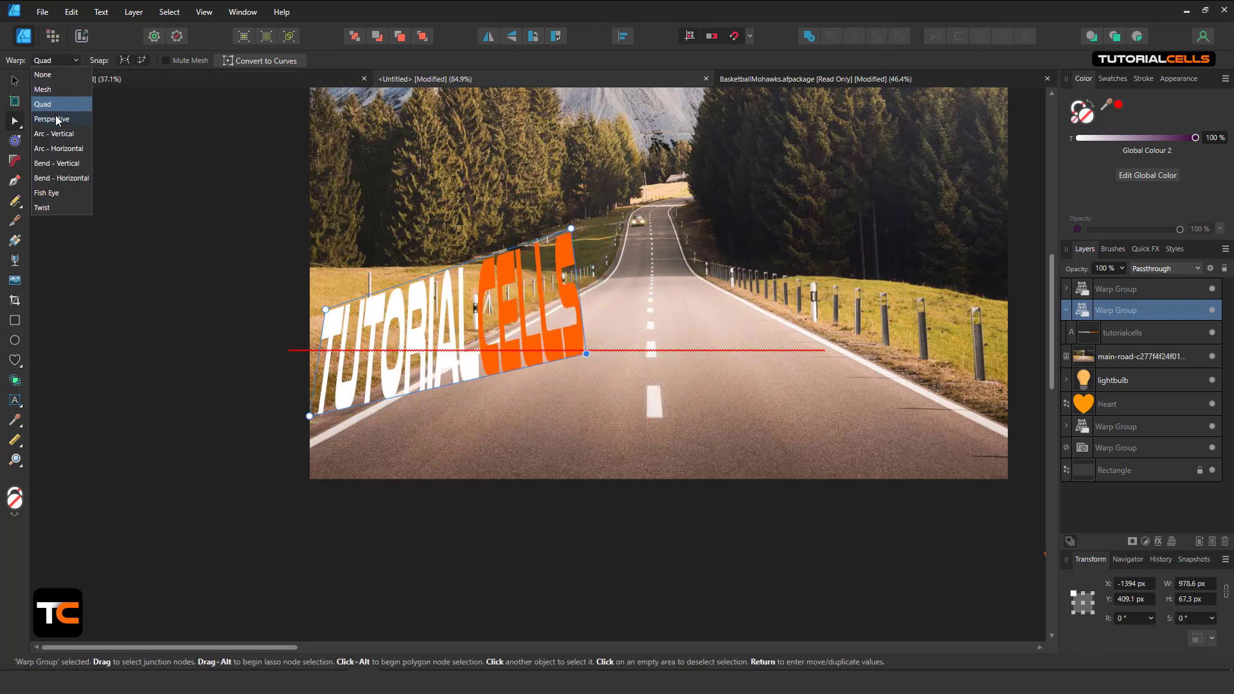
click(58, 120)
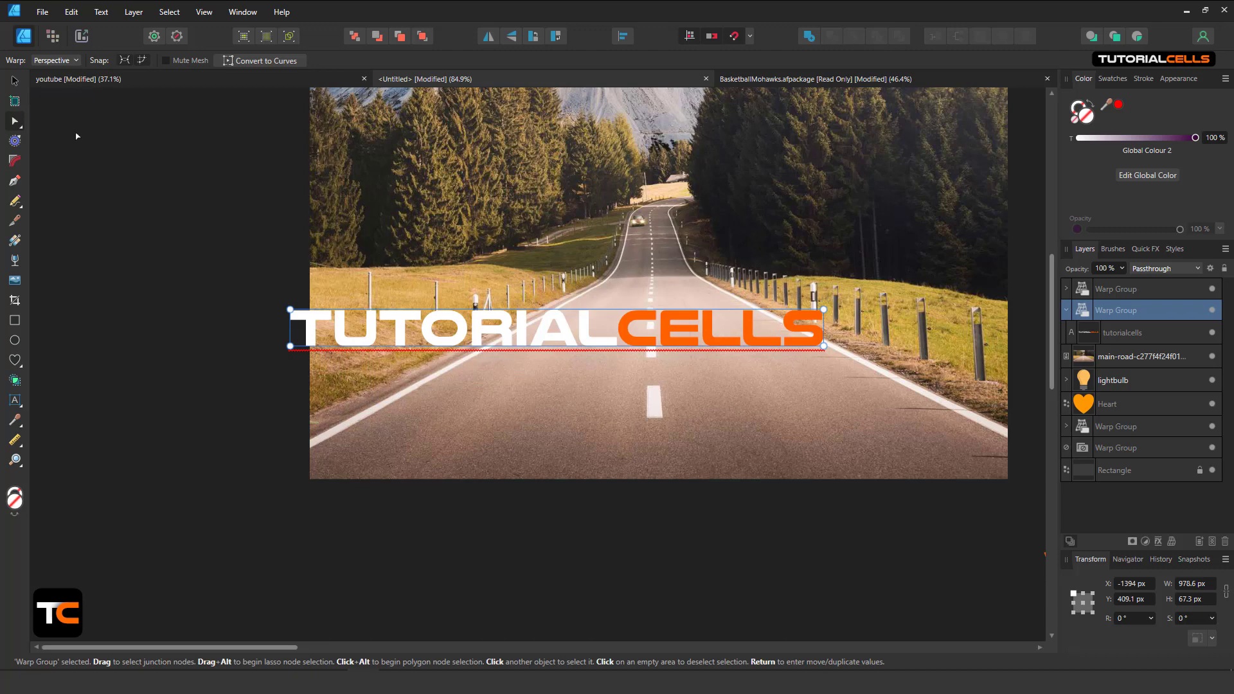
click(64, 63)
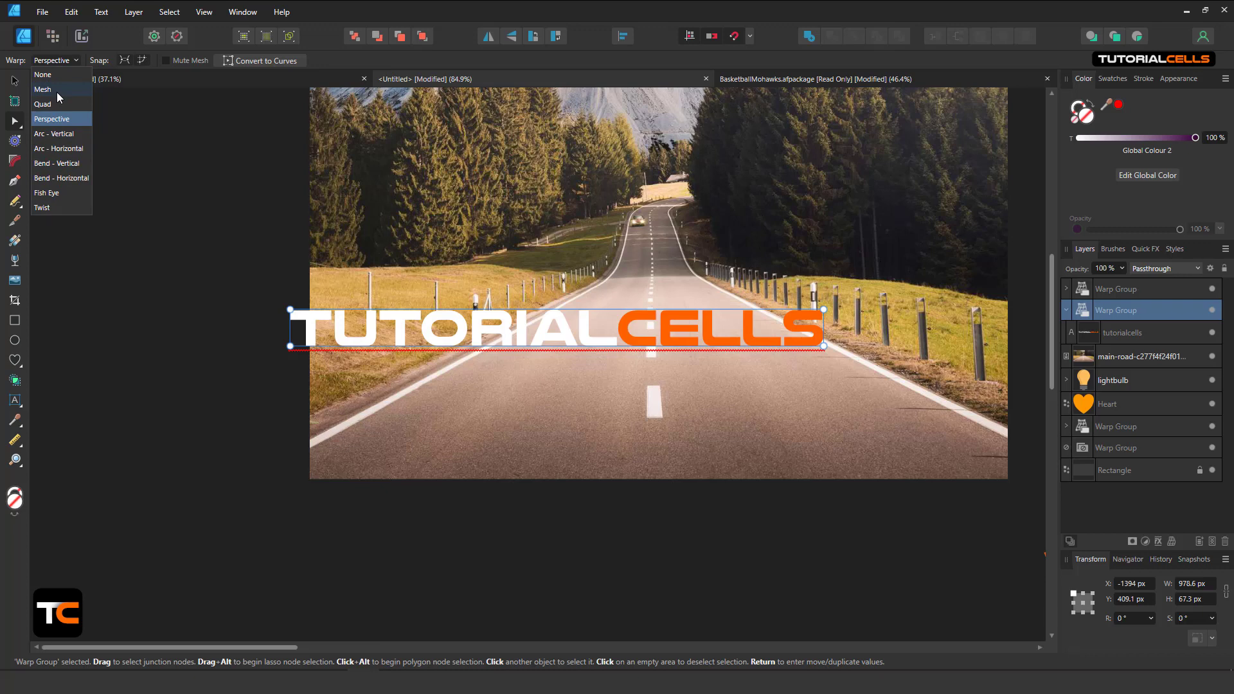
scroll(519, 272, down, 3)
drag(615, 324, 371, 327)
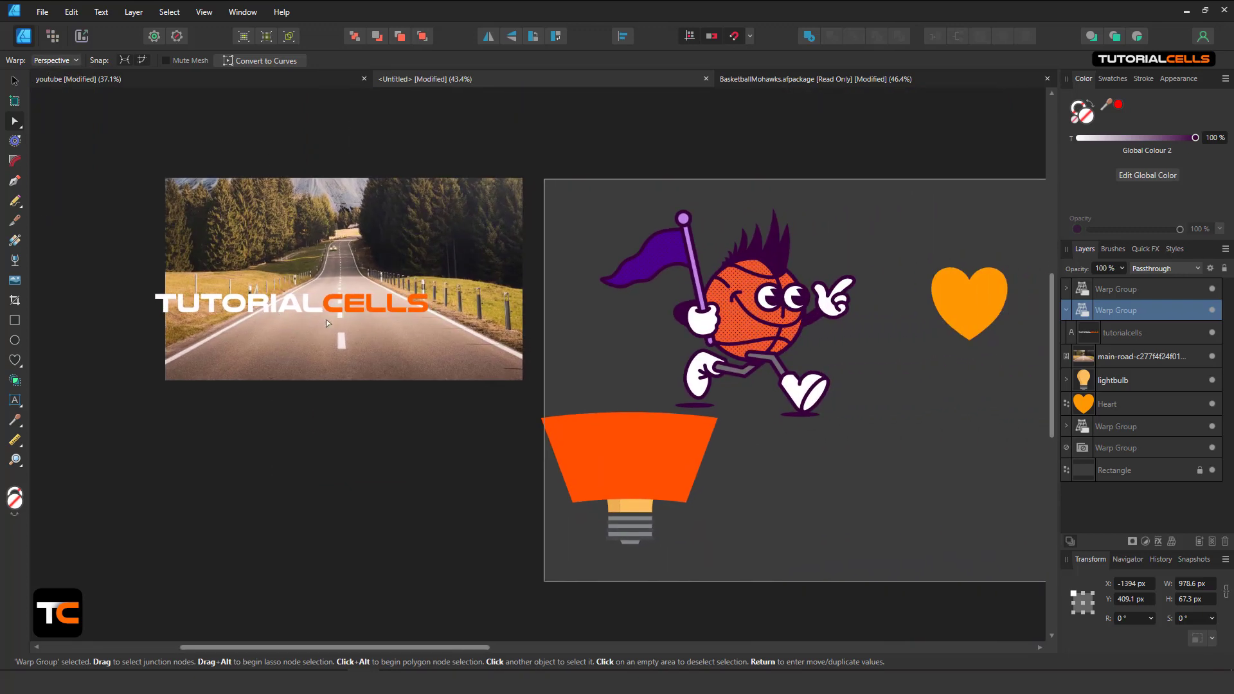
scroll(371, 326, down, 1)
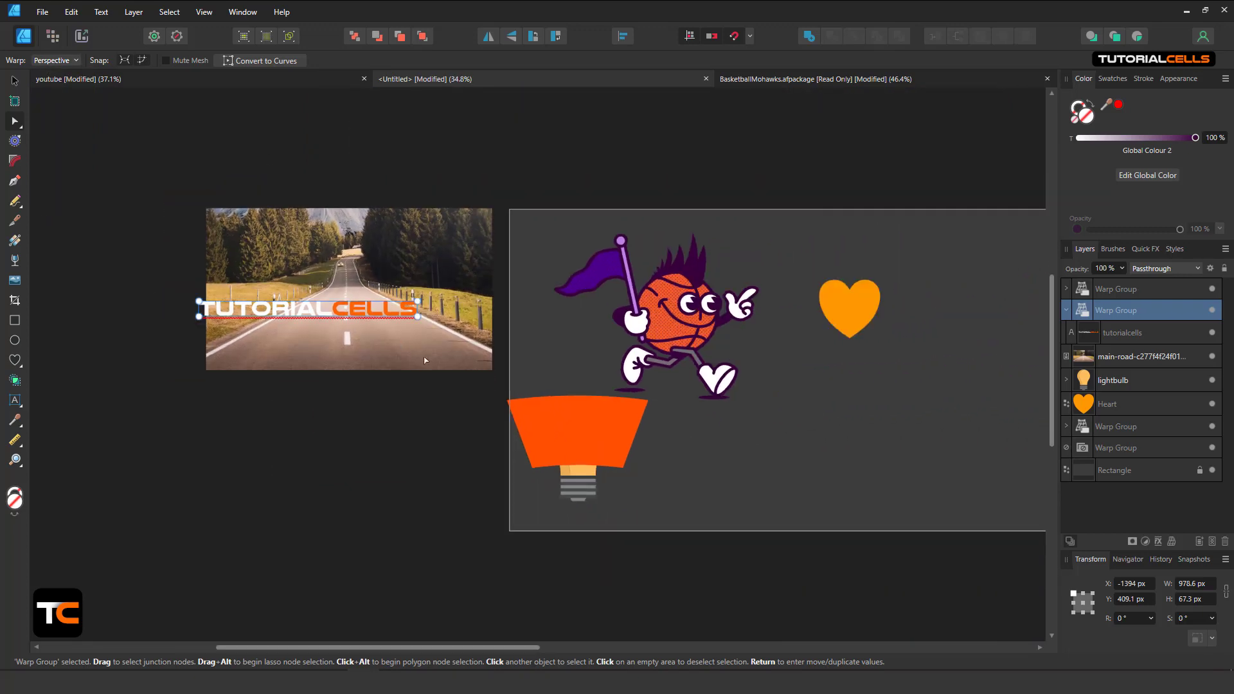
Add three mesh nodes, left, centre and right, along the upper edge of the orange rectangle's Bend - Horizontal warp group
click(565, 429)
scroll(588, 426, up, 2)
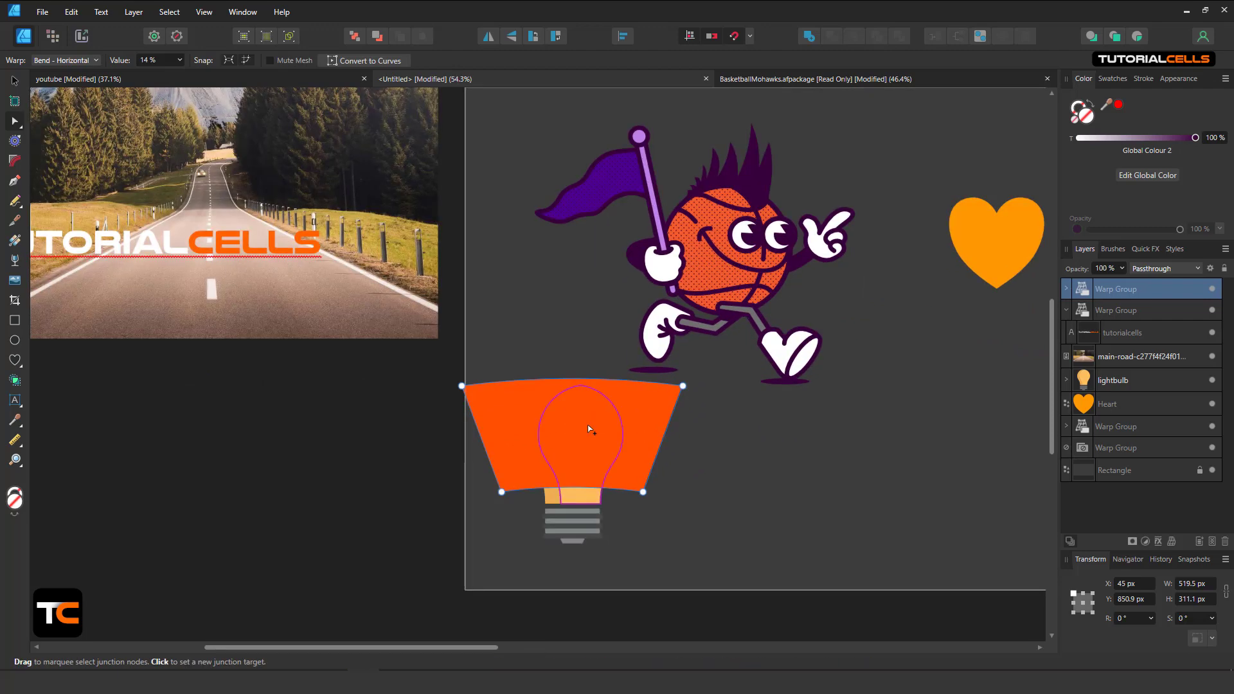
scroll(588, 425, up, 1)
click(76, 59)
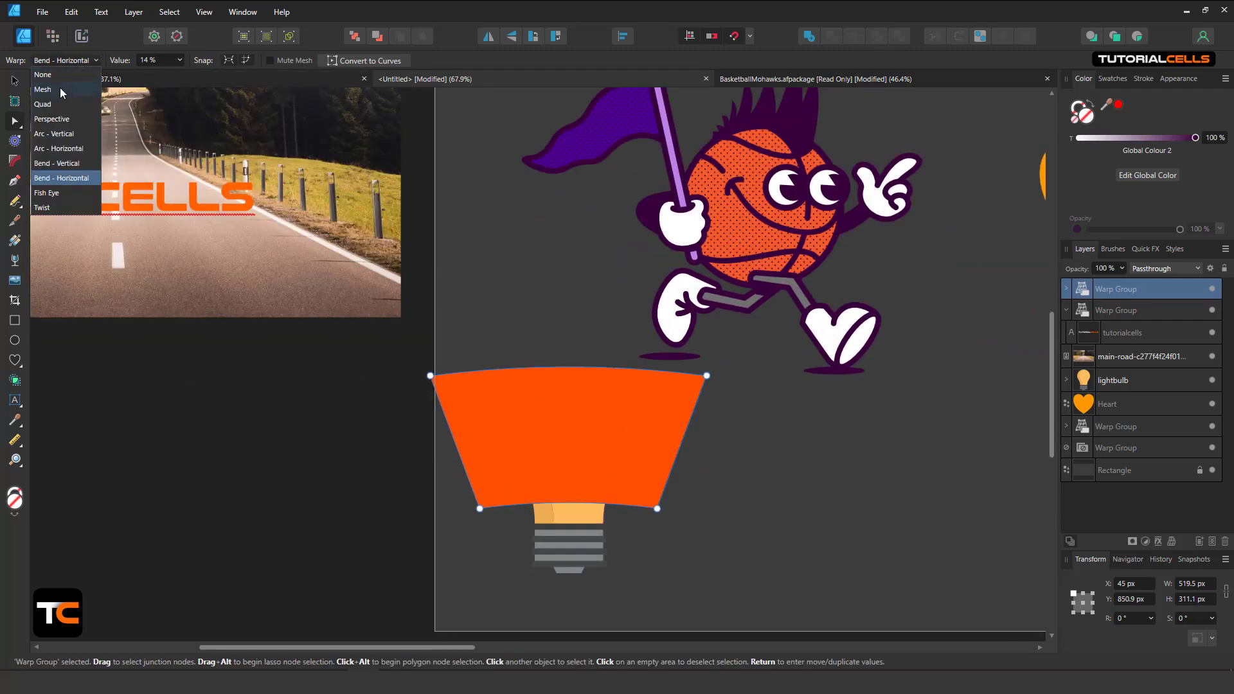
click(499, 370)
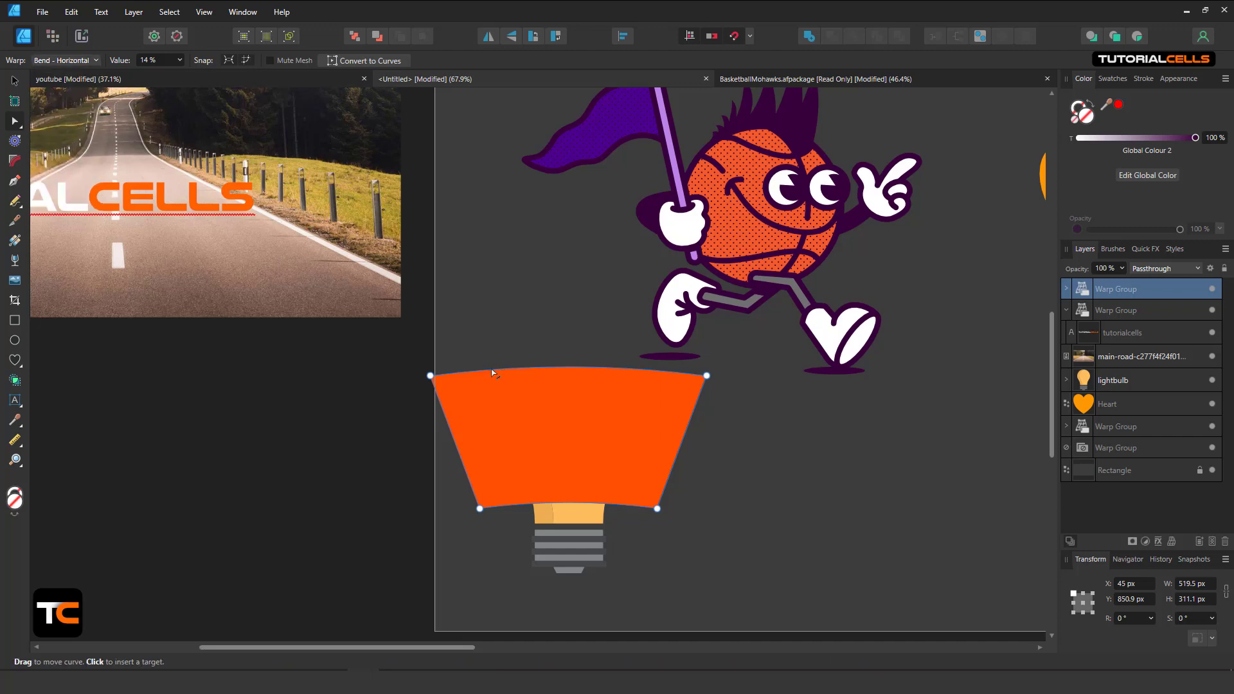
scroll(492, 372, up, 4)
click(456, 371)
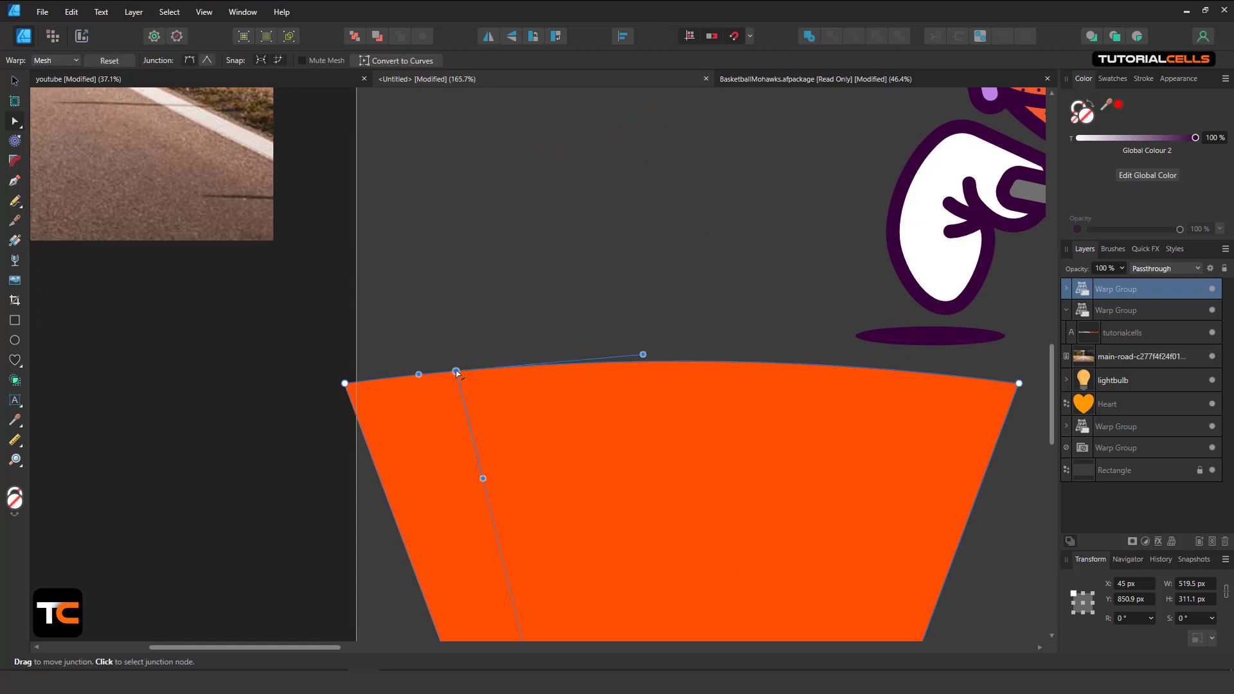
scroll(577, 360, down, 3)
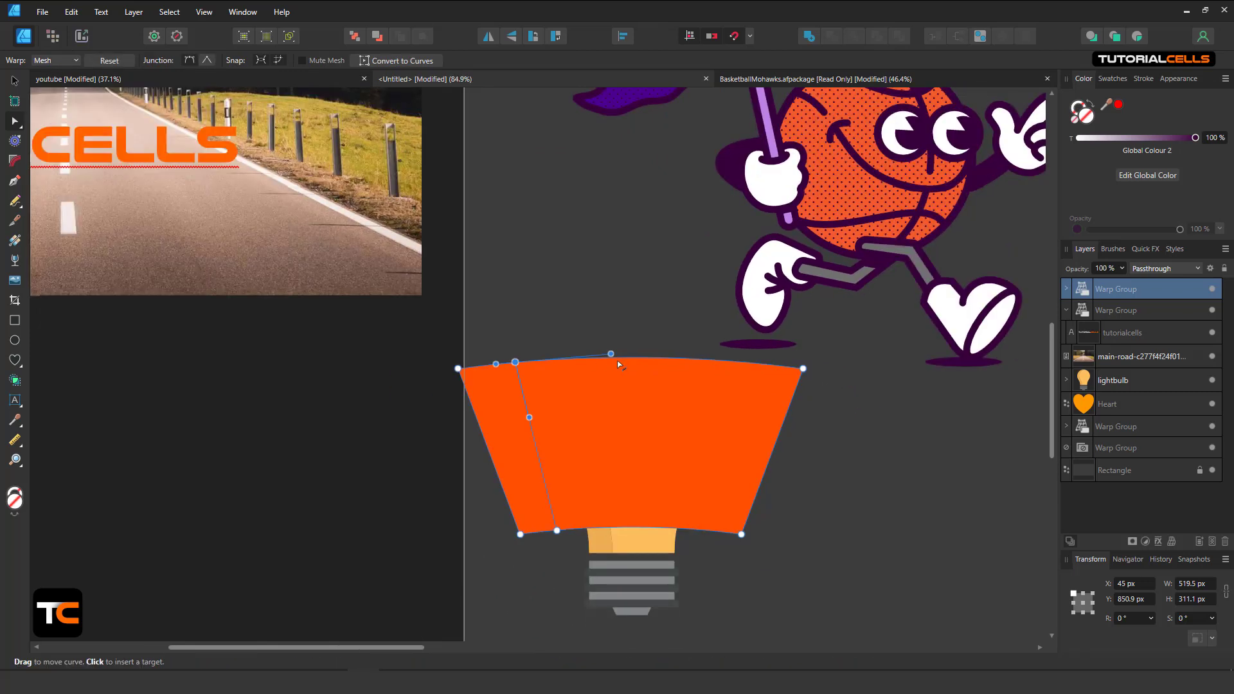
click(628, 358)
click(730, 361)
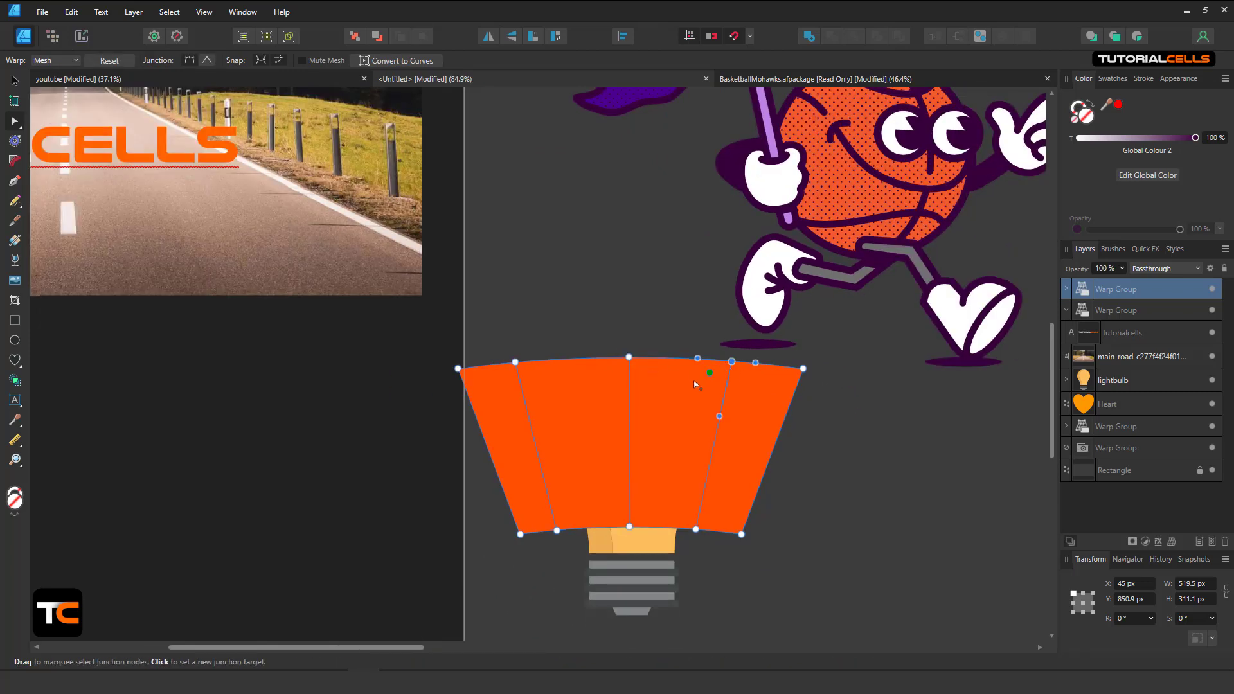
Pull the mesh's upper-centre node down and its lower-centre node up to pinch the orange shape's middle
drag(628, 358, 629, 392)
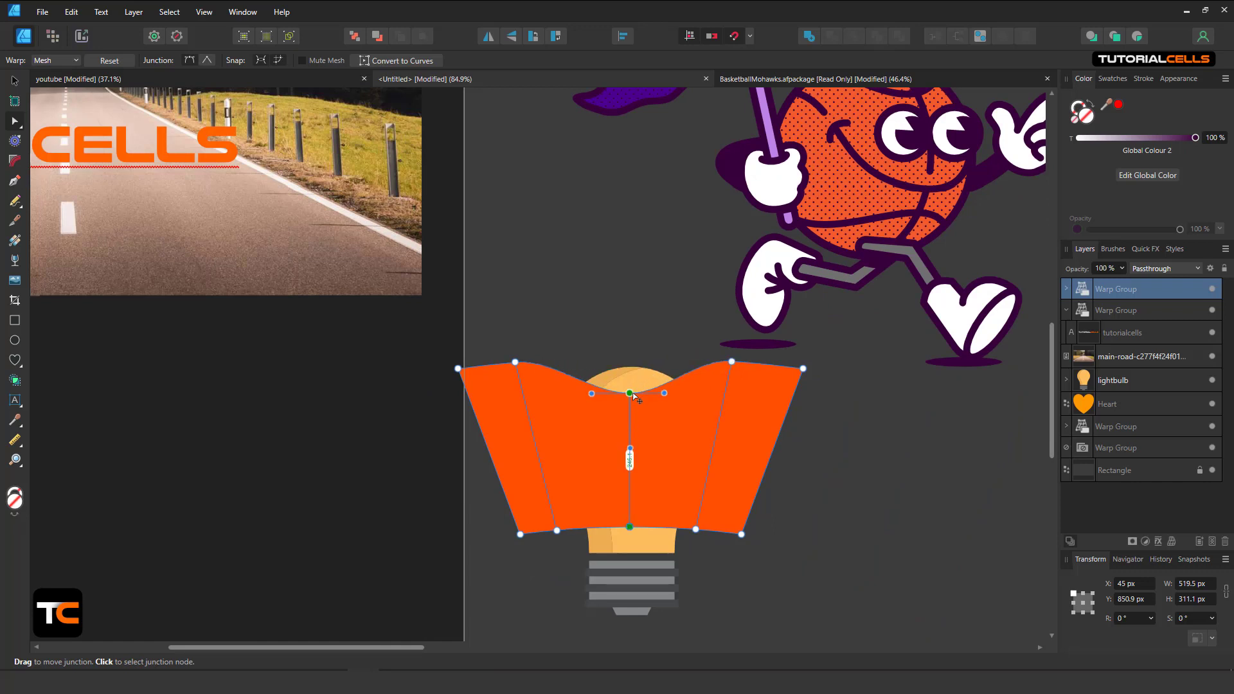
click(629, 526)
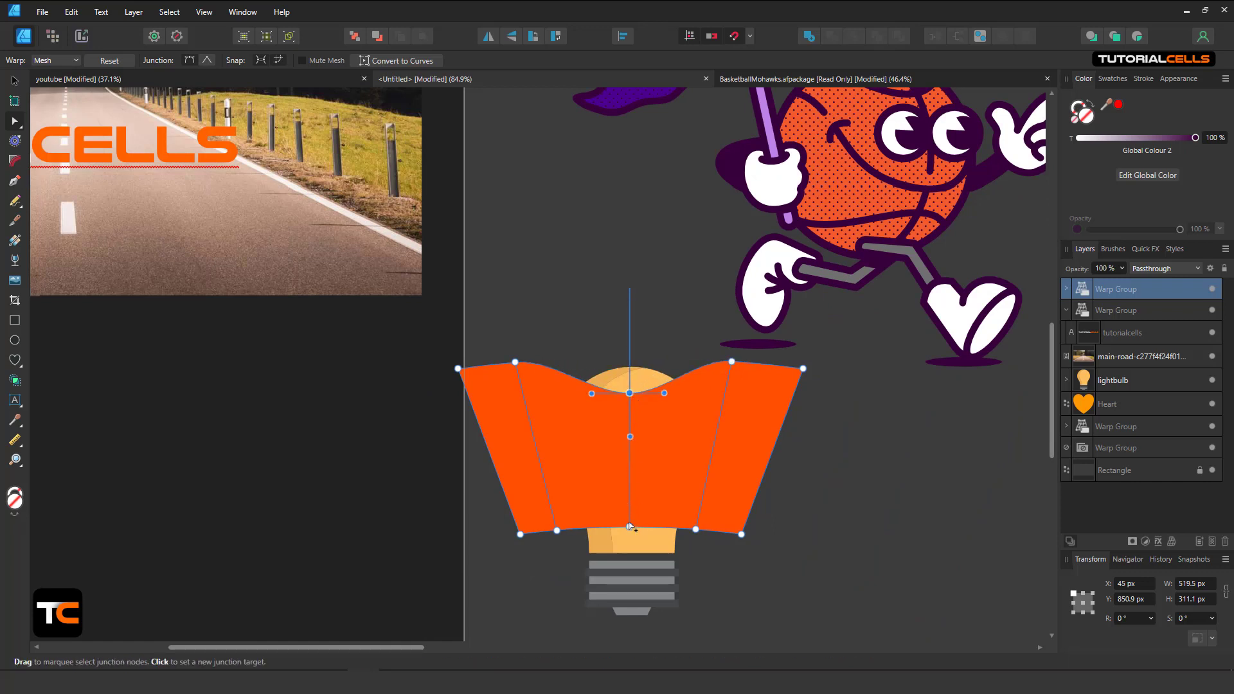
key(ctrl+z)
drag(630, 526, 629, 495)
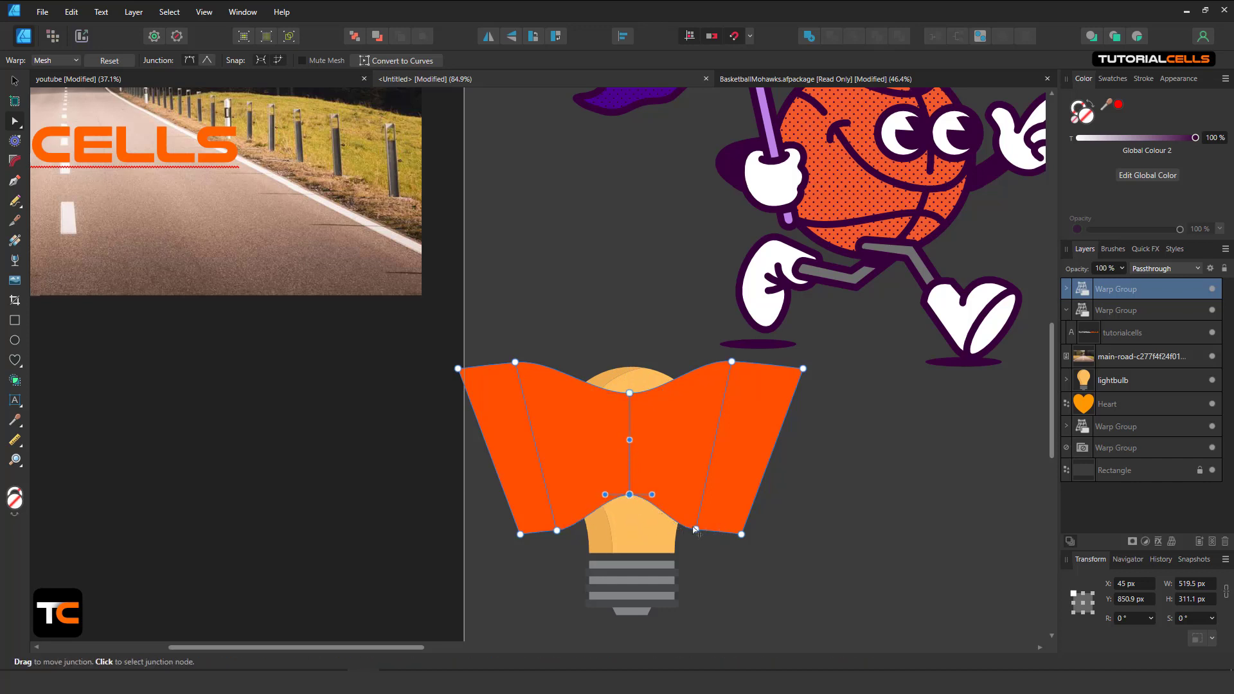
Move the two lower-edge mesh nodes flanking the centre slightly inward and down
drag(698, 531, 685, 536)
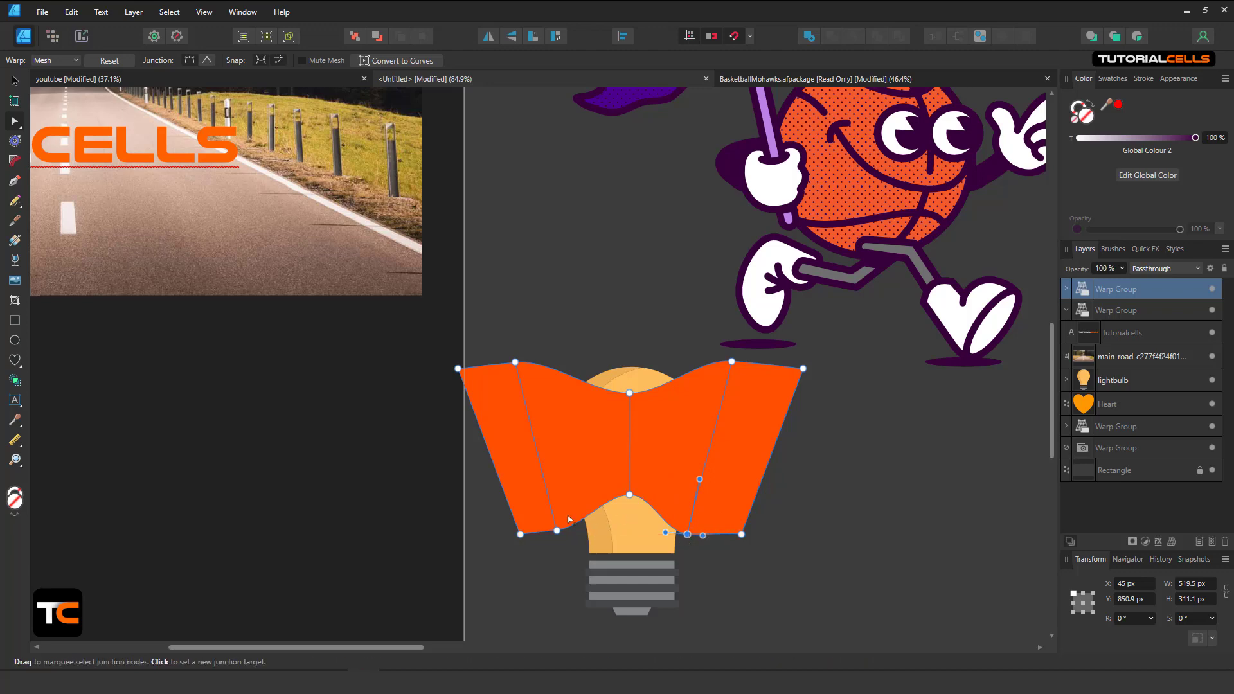
drag(556, 531, 564, 544)
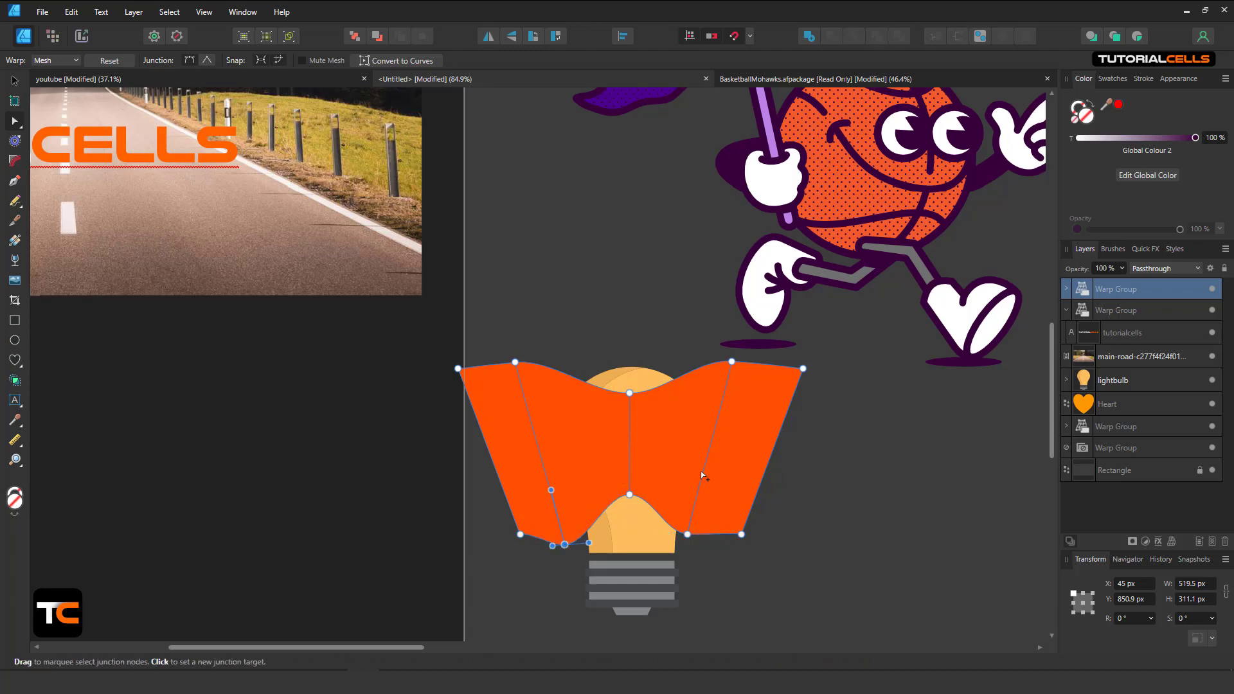
scroll(703, 461, down, 2)
scroll(701, 440, up, 2)
drag(701, 439, 670, 381)
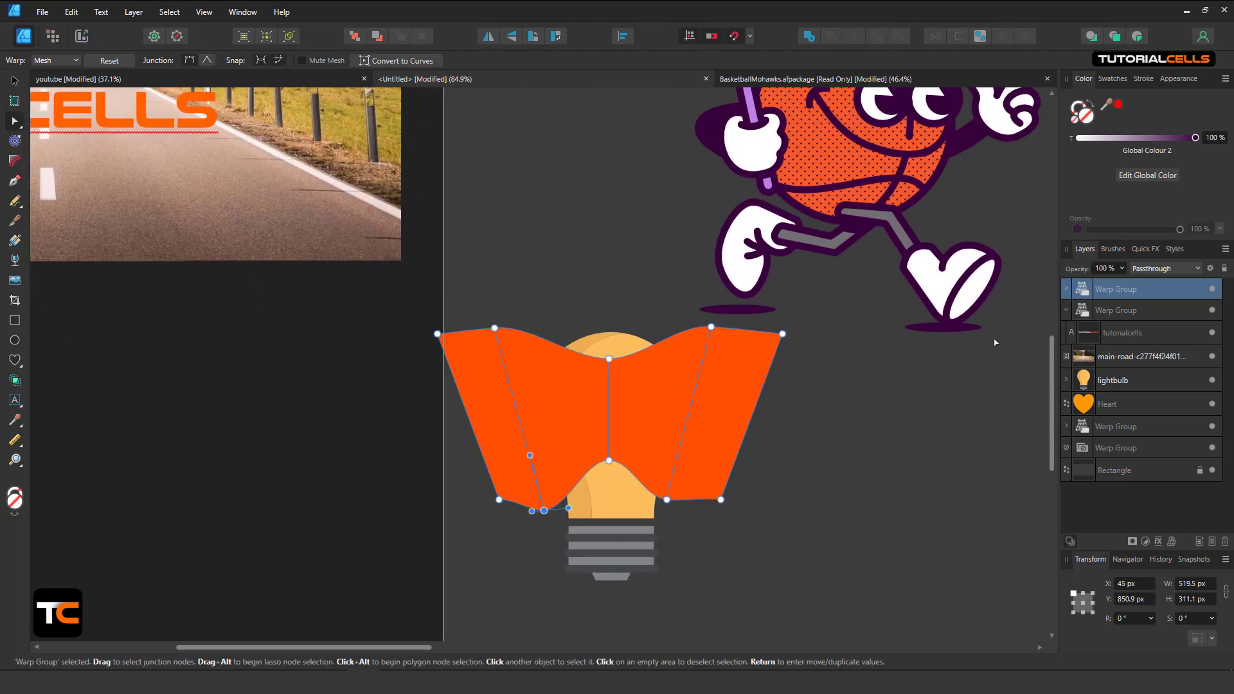
Delete the orange Rectangle from inside its mesh warp group
click(1066, 290)
click(1096, 313)
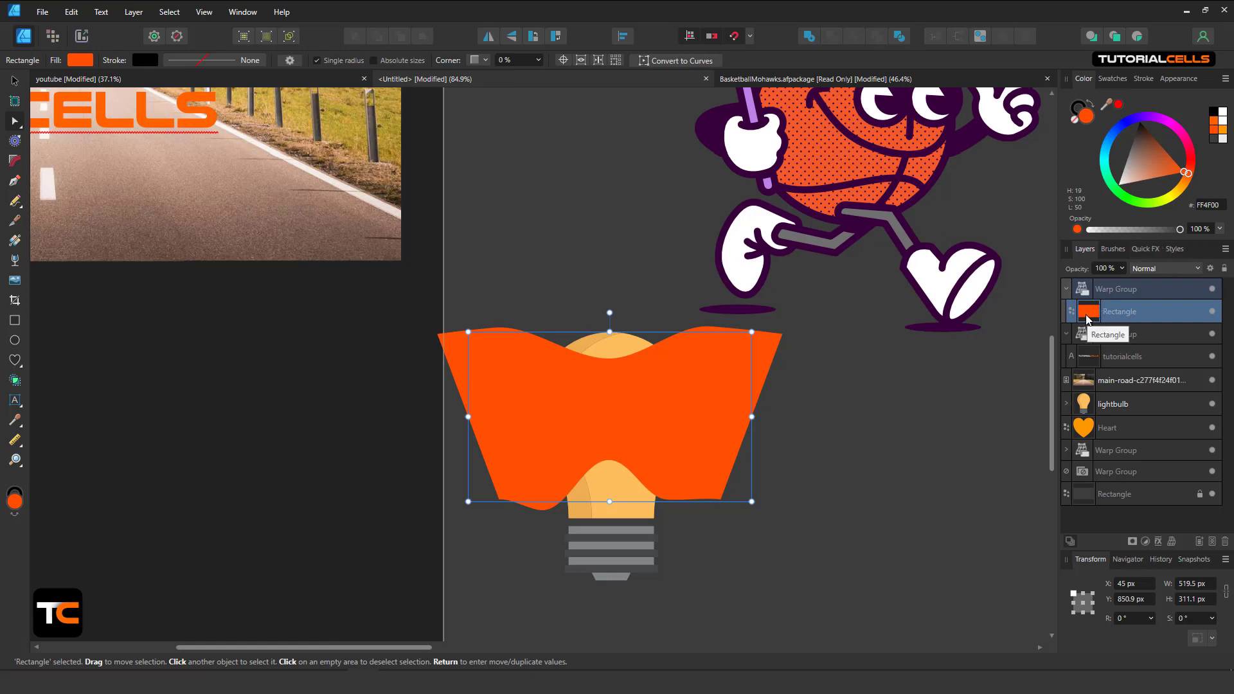
key(Delete)
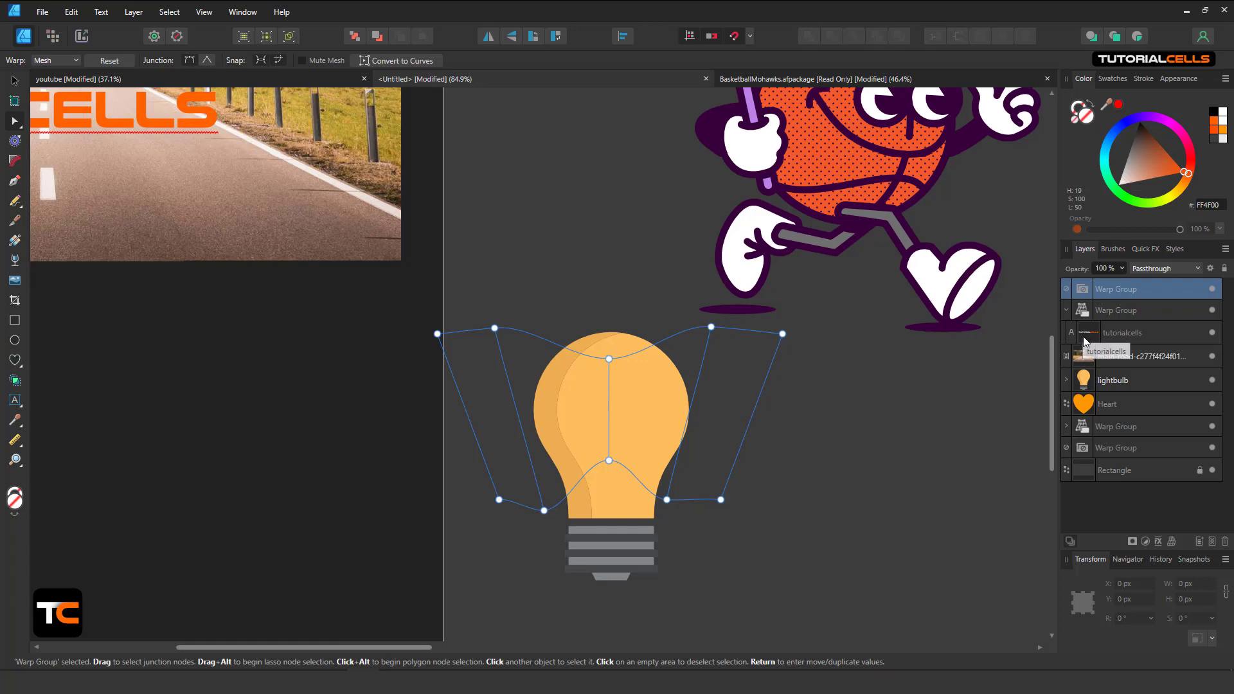
Move the text's warp group off the road photo to the empty area beside the light bulb
click(1066, 382)
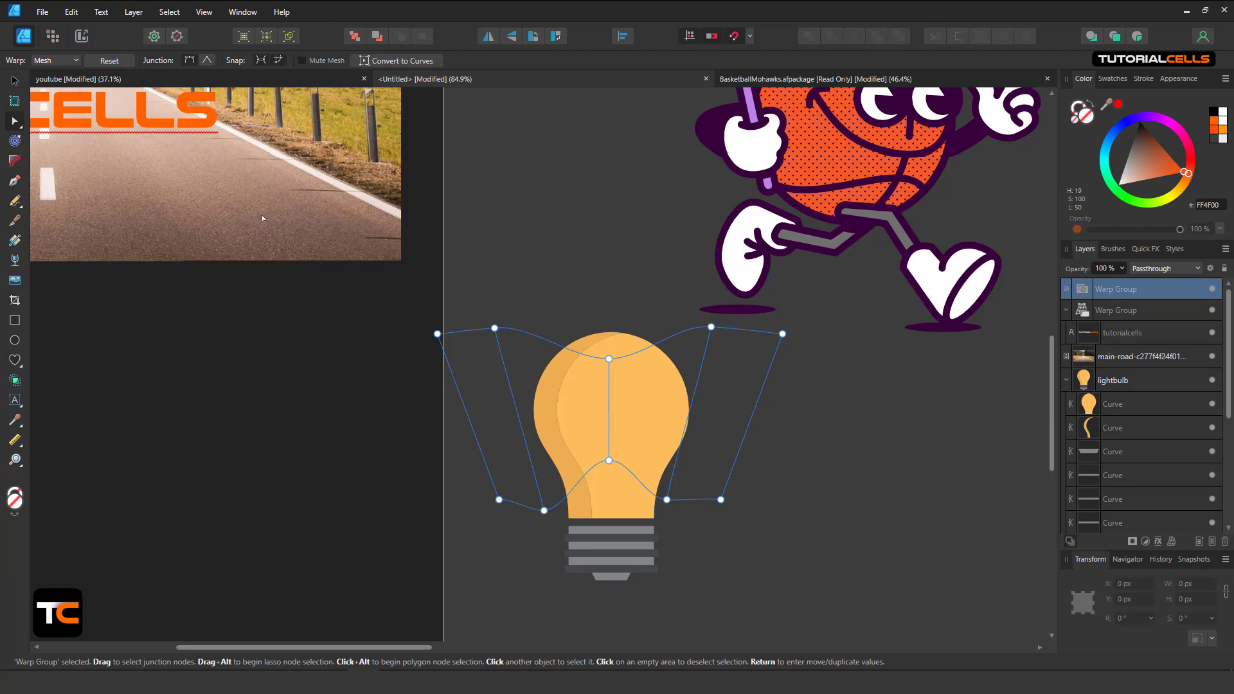
key(ctrl+0)
click(15, 82)
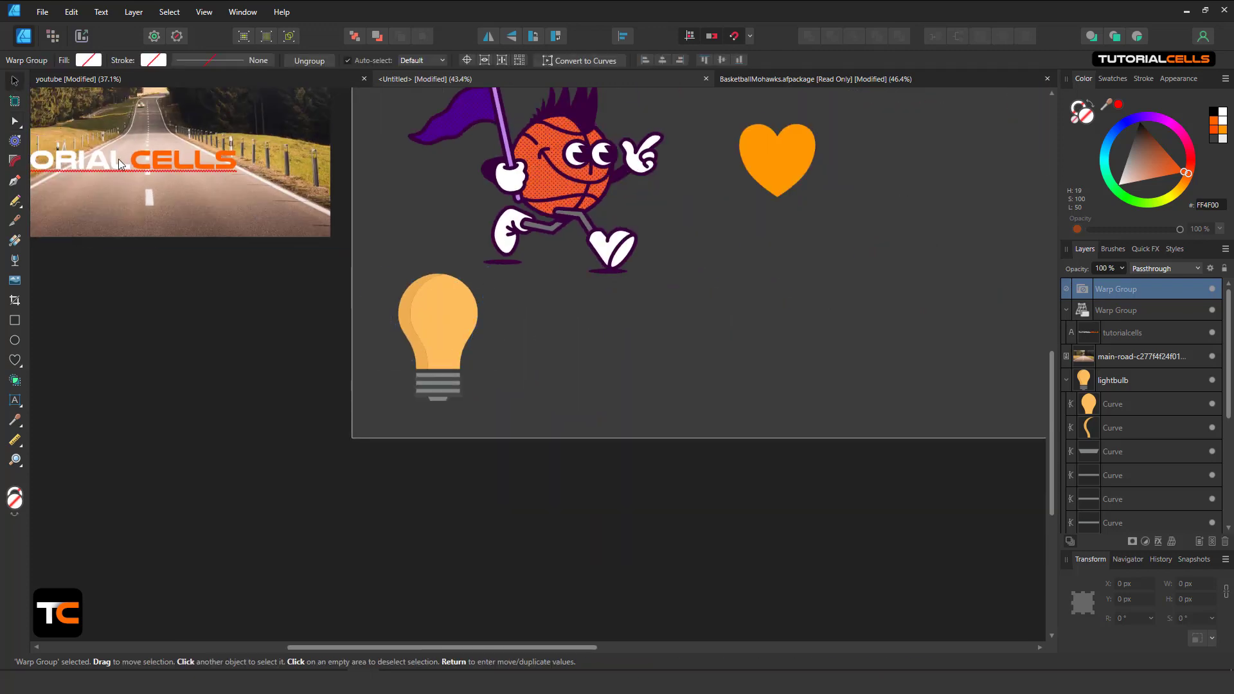
drag(119, 164, 262, 315)
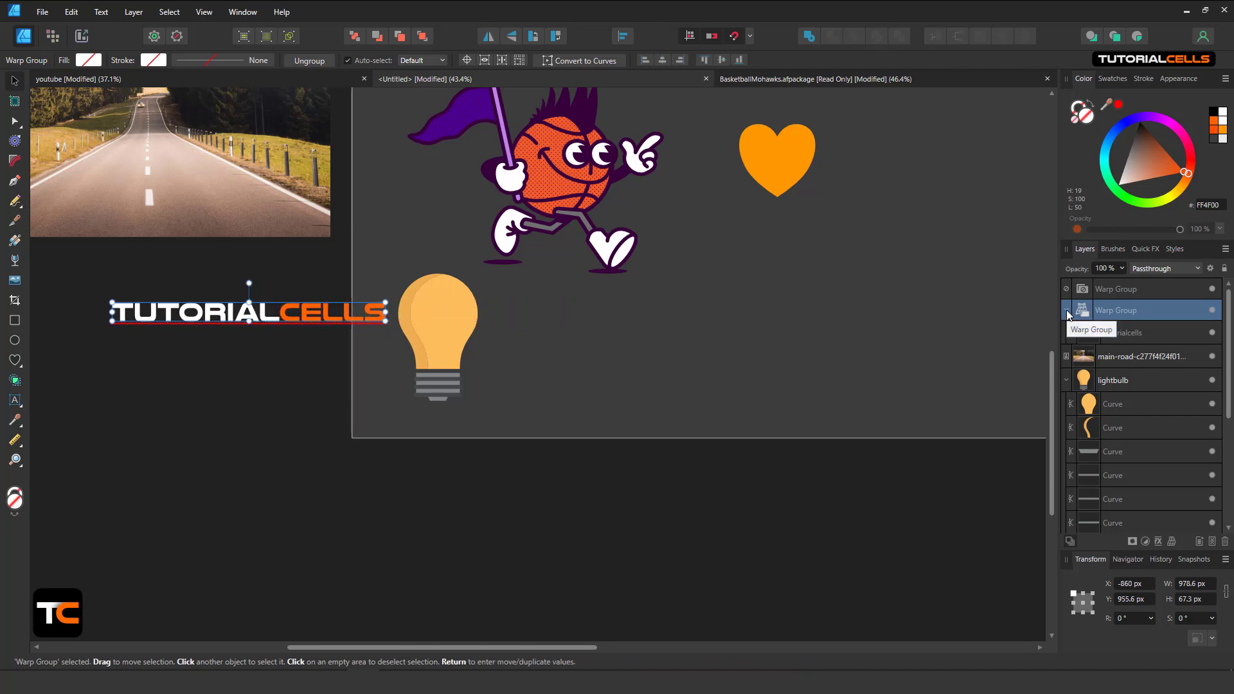
Nest the tutorialcells text layer in the empty mesh warp group and place the text across the light bulb
click(1104, 332)
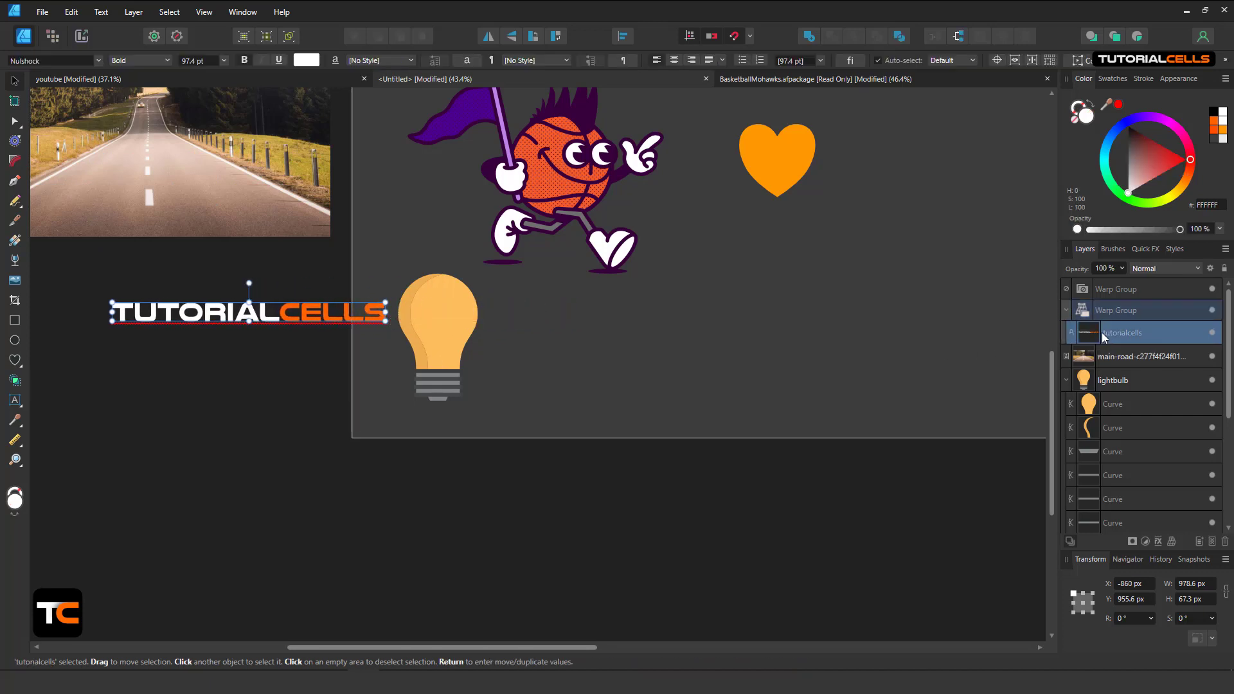
drag(1097, 334, 1110, 289)
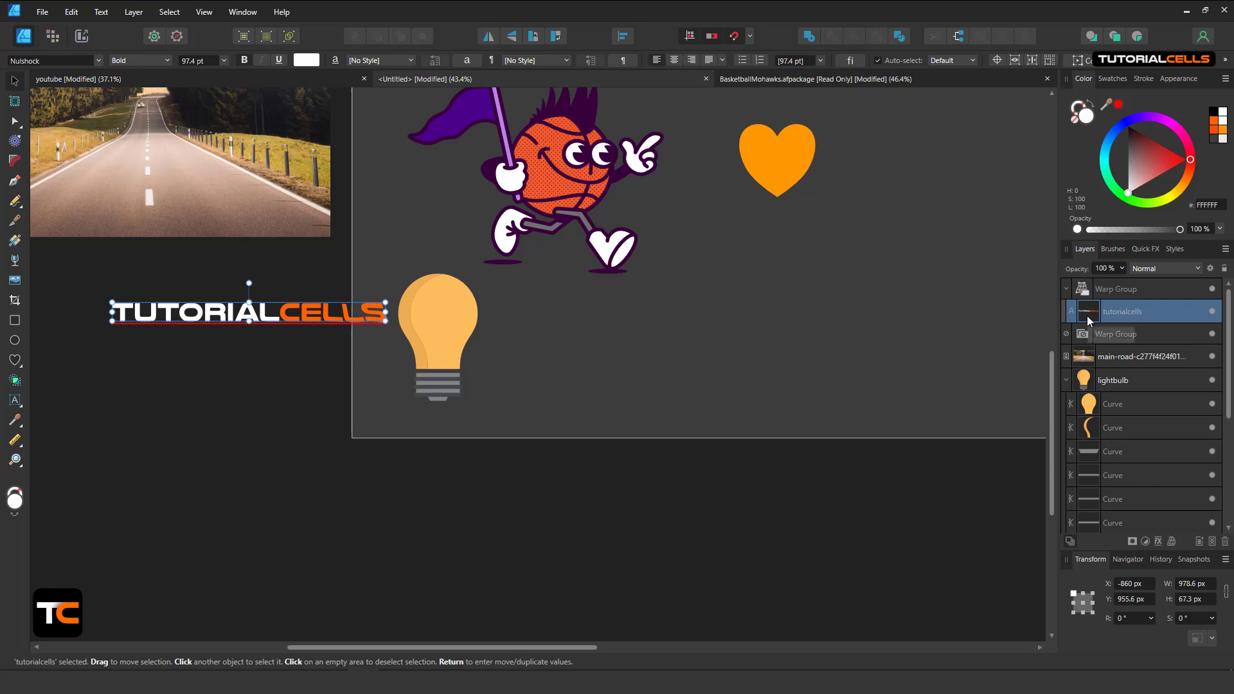
drag(352, 319, 541, 322)
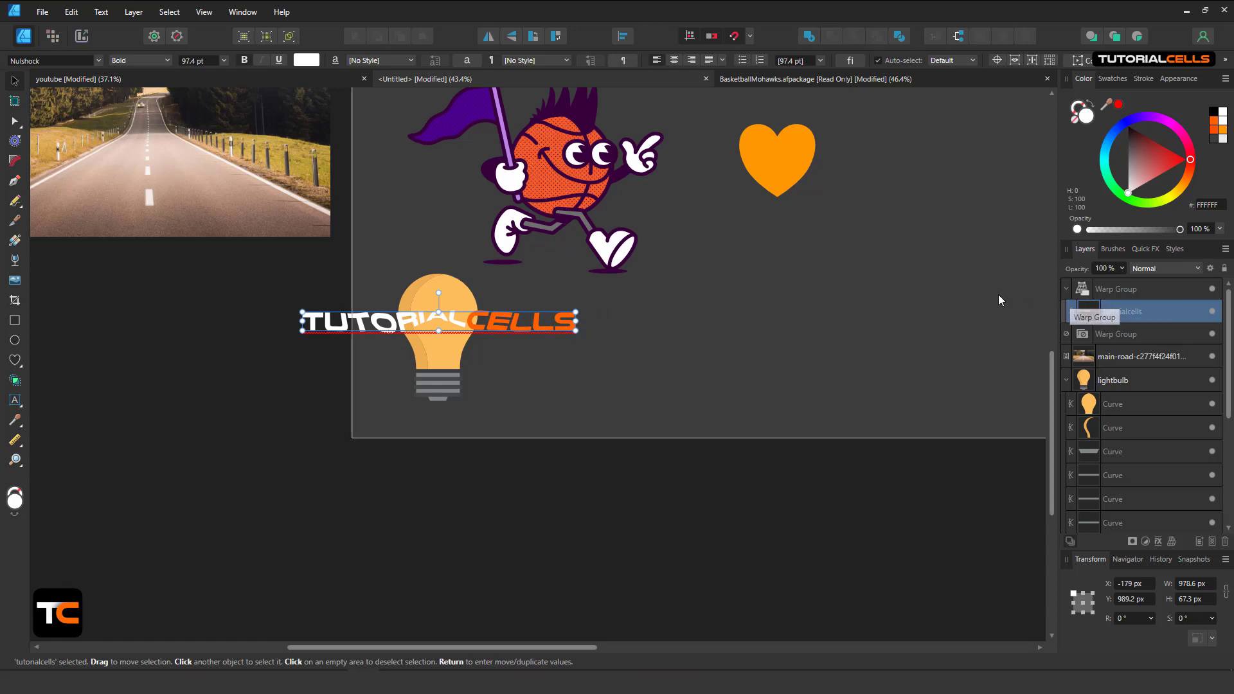
scroll(440, 342, down, 5)
scroll(457, 314, up, 4)
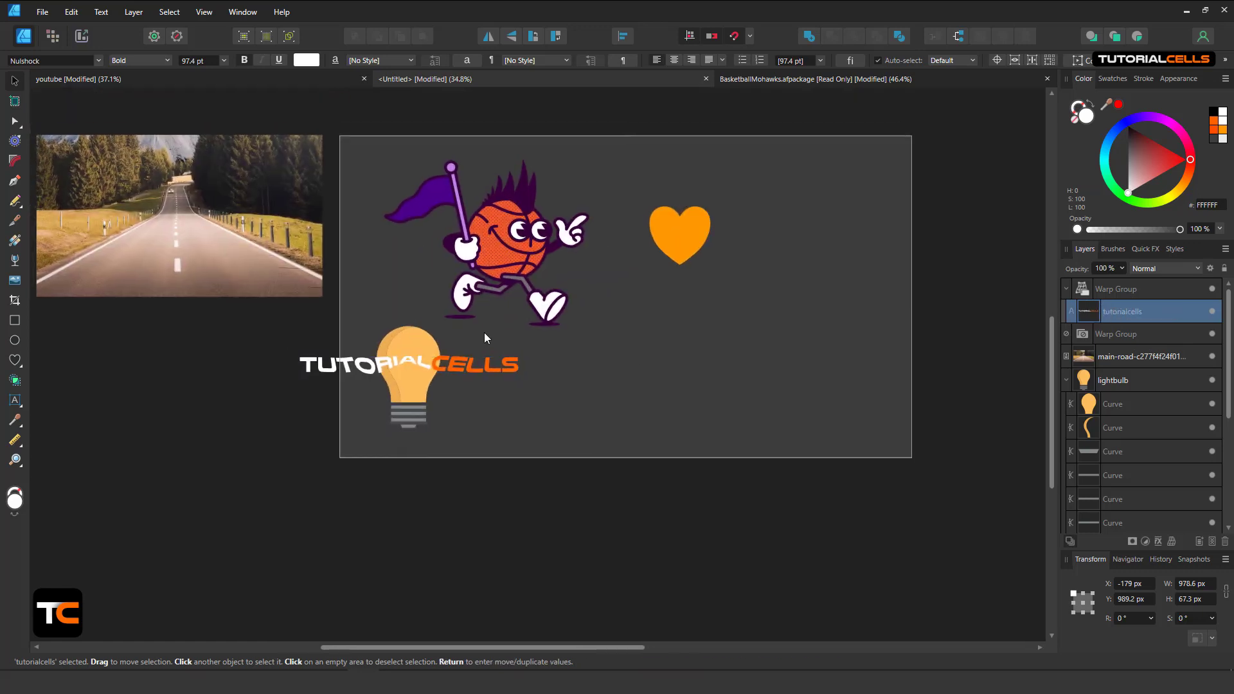
scroll(542, 358, down, 1)
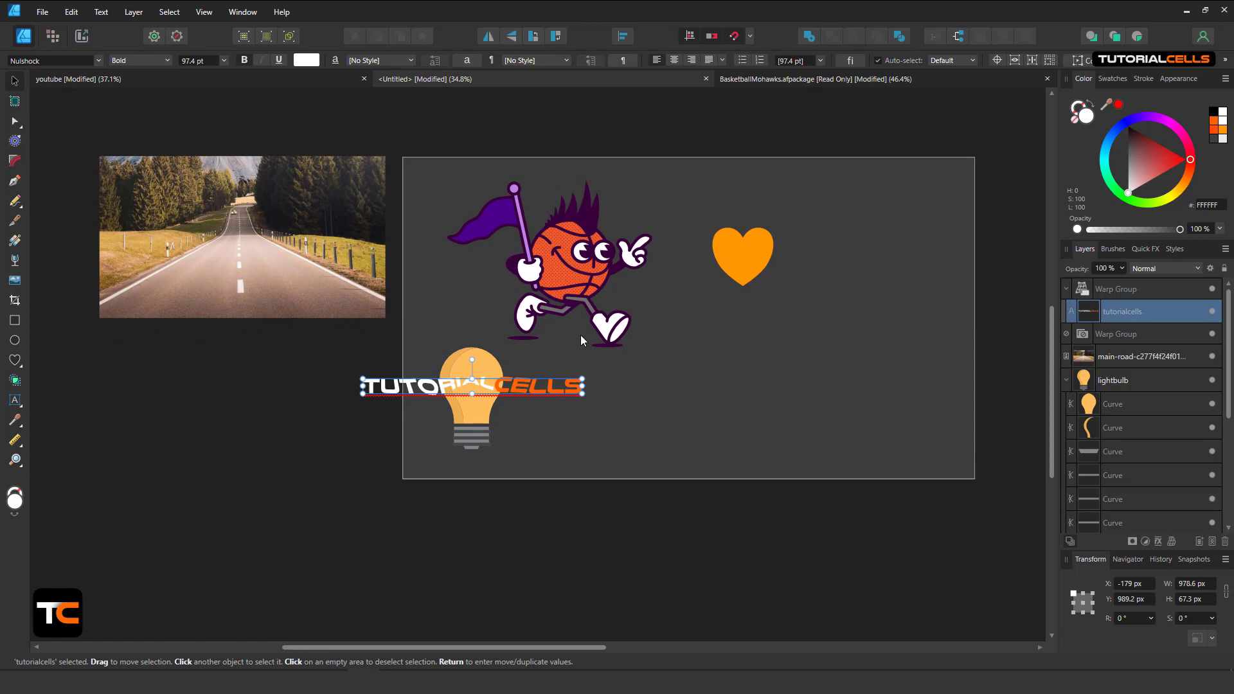
click(797, 79)
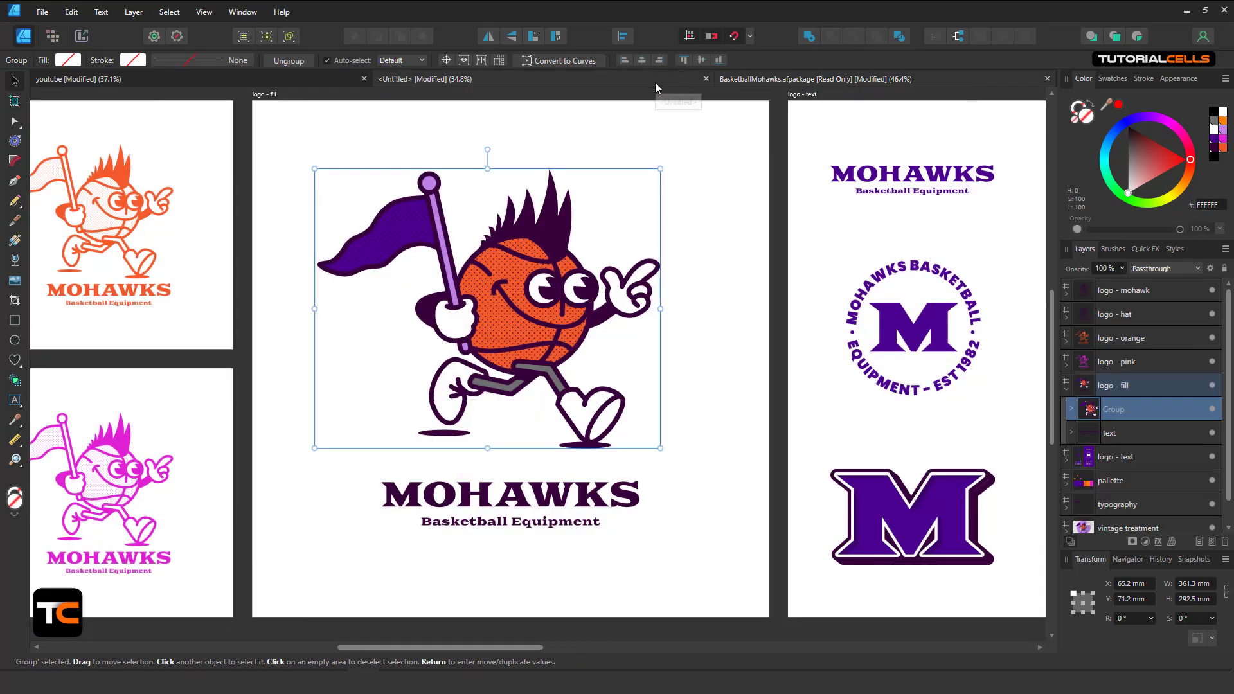
click(652, 83)
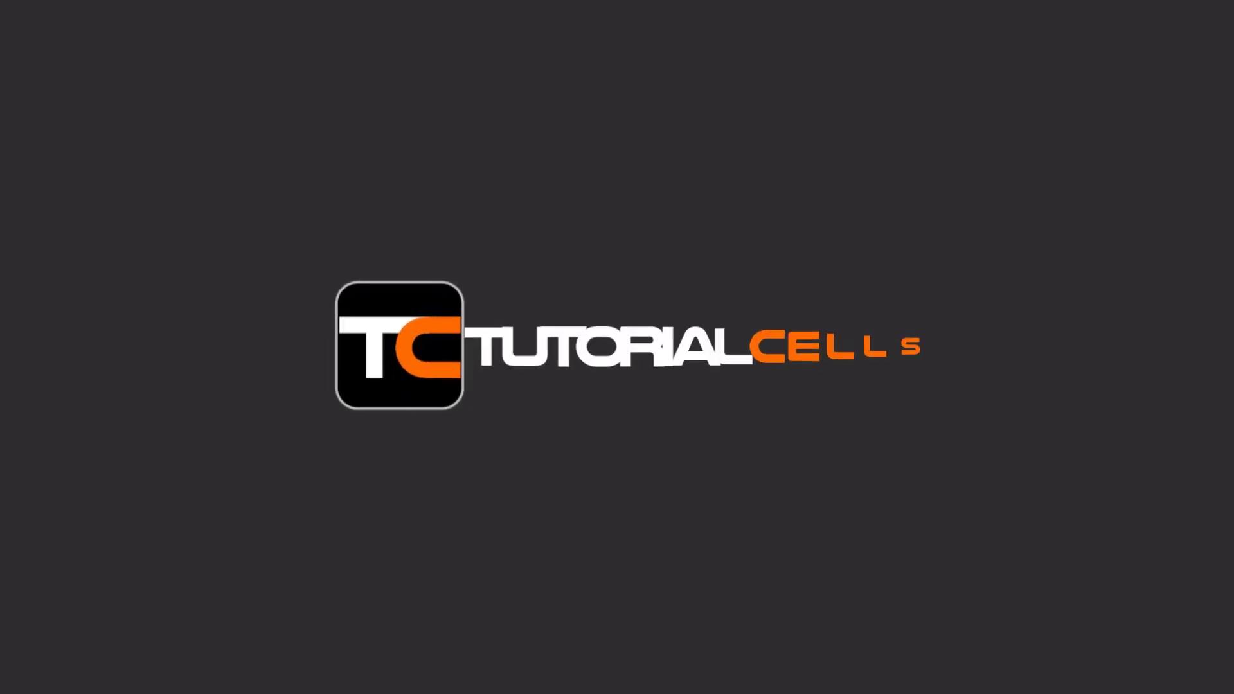